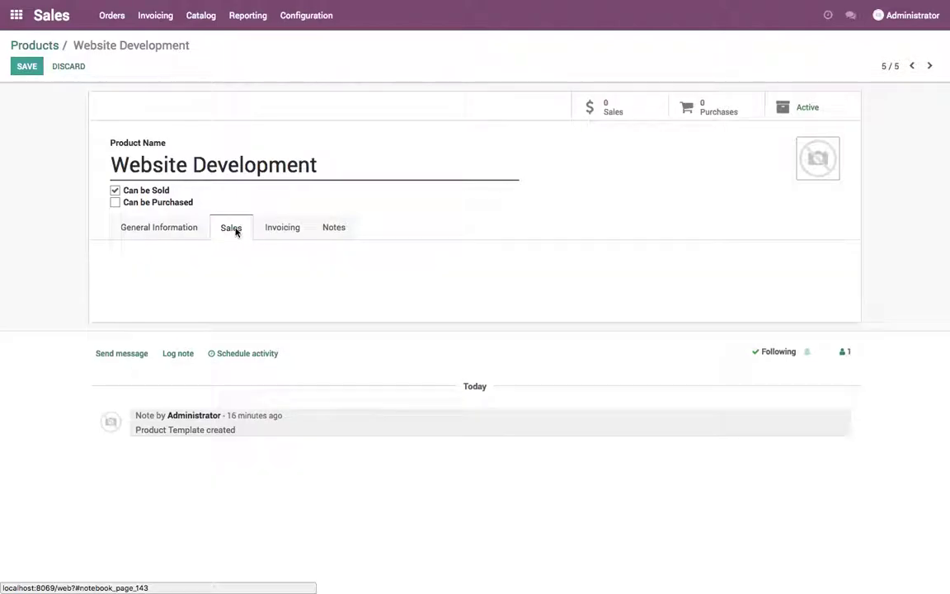
# Review the Website Development product's invoicing basis and service tracking options
pyautogui.click(289, 235)
pyautogui.scroll(-3, 290, 262)
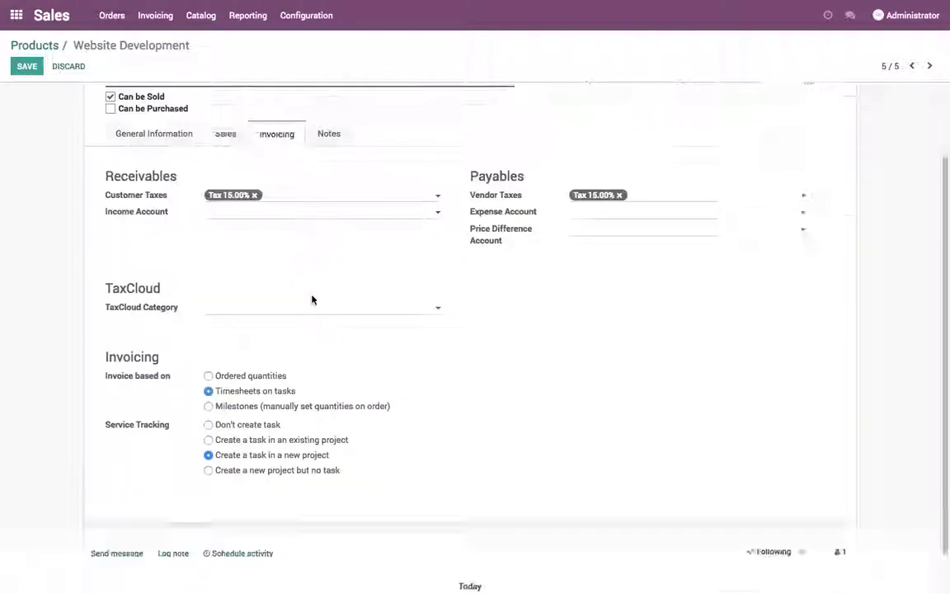
pyautogui.moveTo(218, 346); pyautogui.dragTo(345, 350)
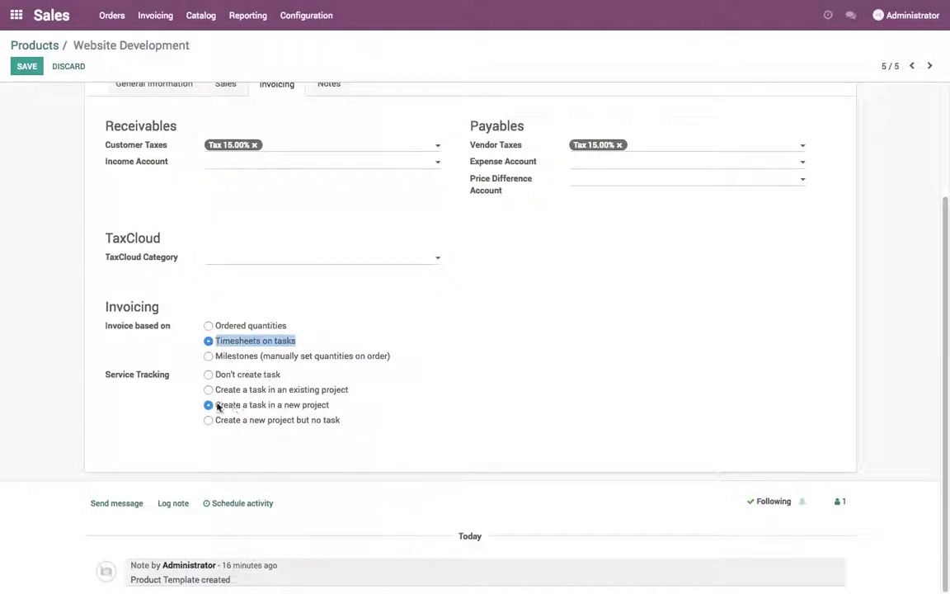
pyautogui.moveTo(218, 405); pyautogui.dragTo(397, 403)
pyautogui.scroll(3, 396, 409)
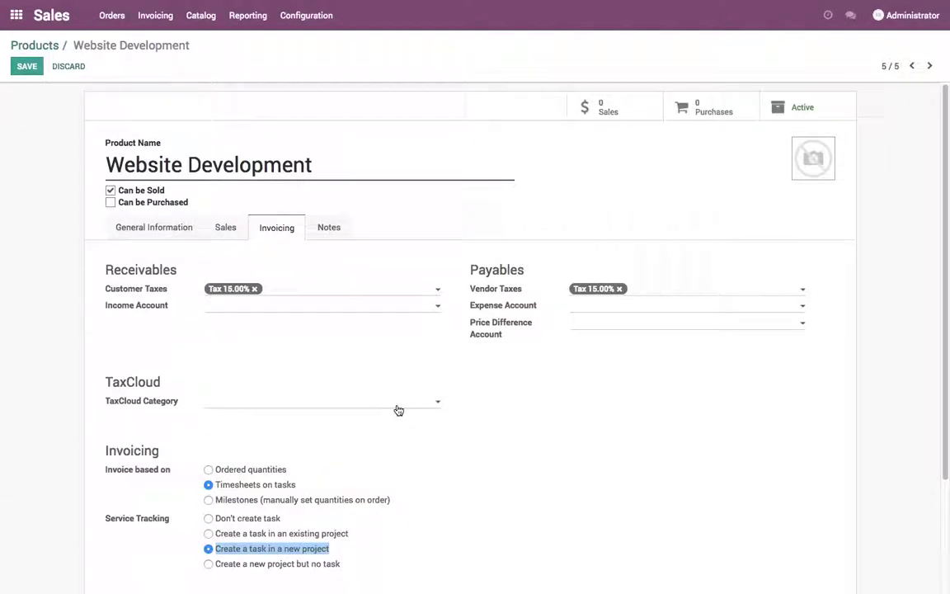
# Check the Domain Name product's invoicing and general settings, and the Rack Server product's Dell Inc vendor record
pyautogui.click(929, 65)
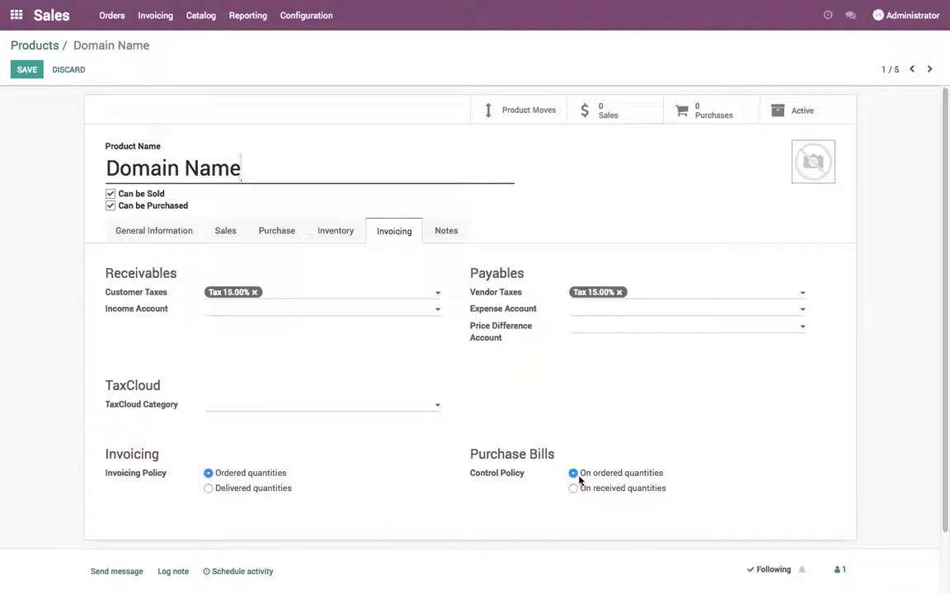
pyautogui.click(159, 236)
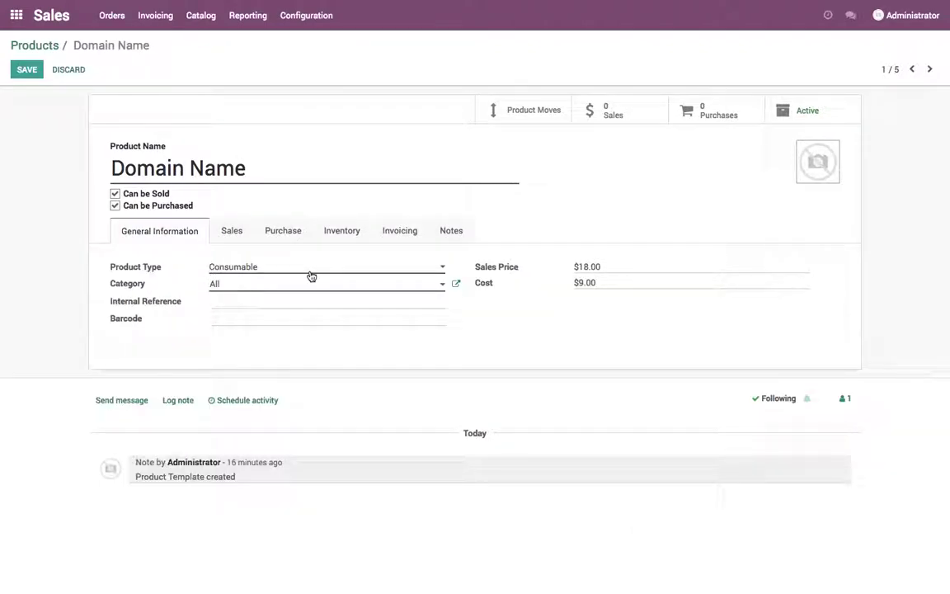
pyautogui.click(928, 70)
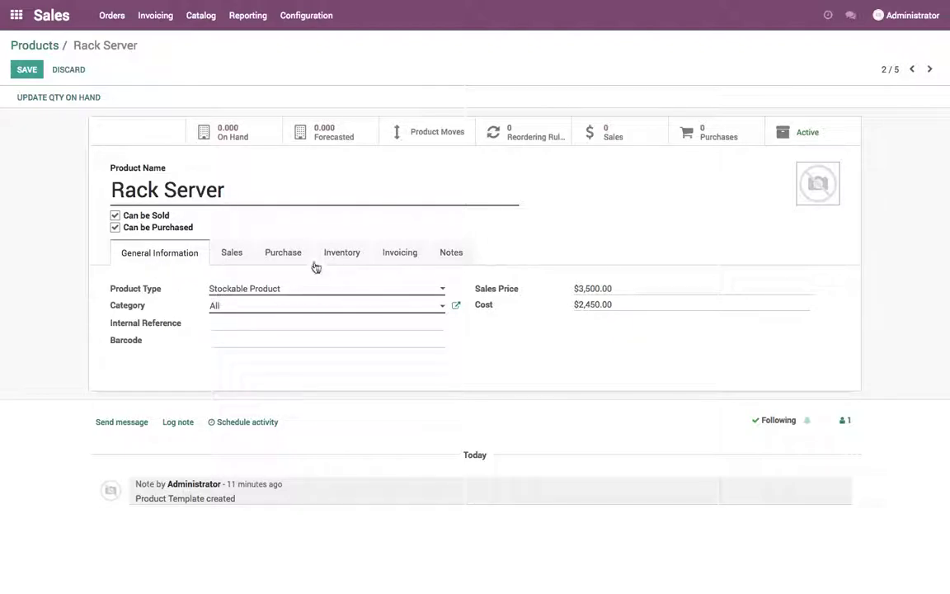
pyautogui.click(288, 253)
pyautogui.click(240, 330)
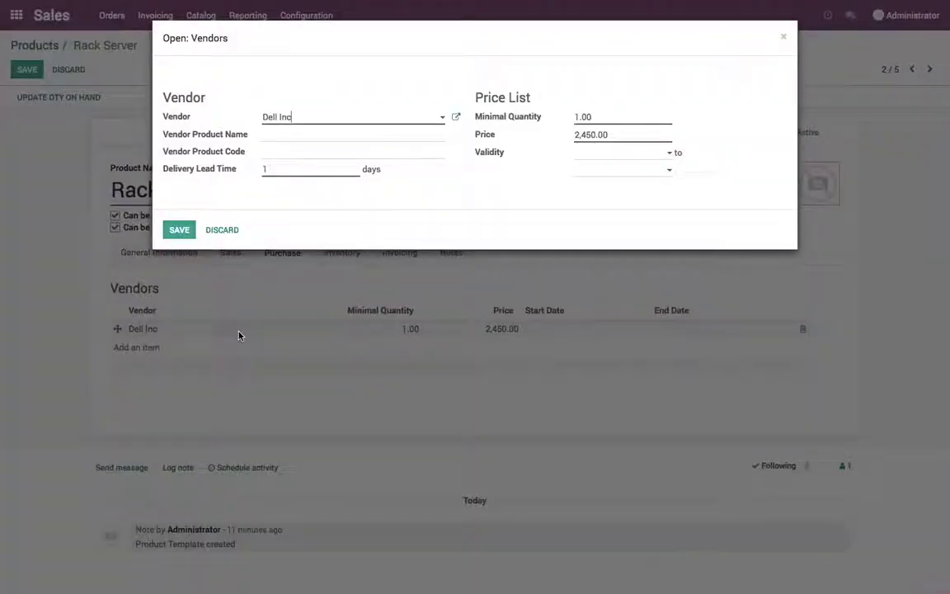
pyautogui.press('Escape')
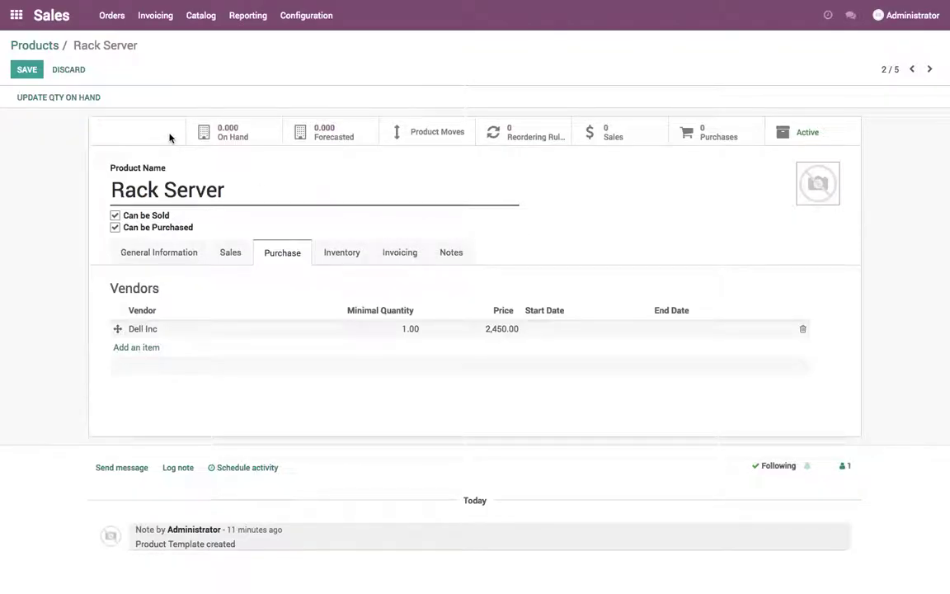
# Look over the inventory and vendor settings of the SEO Services product
pyautogui.click(928, 69)
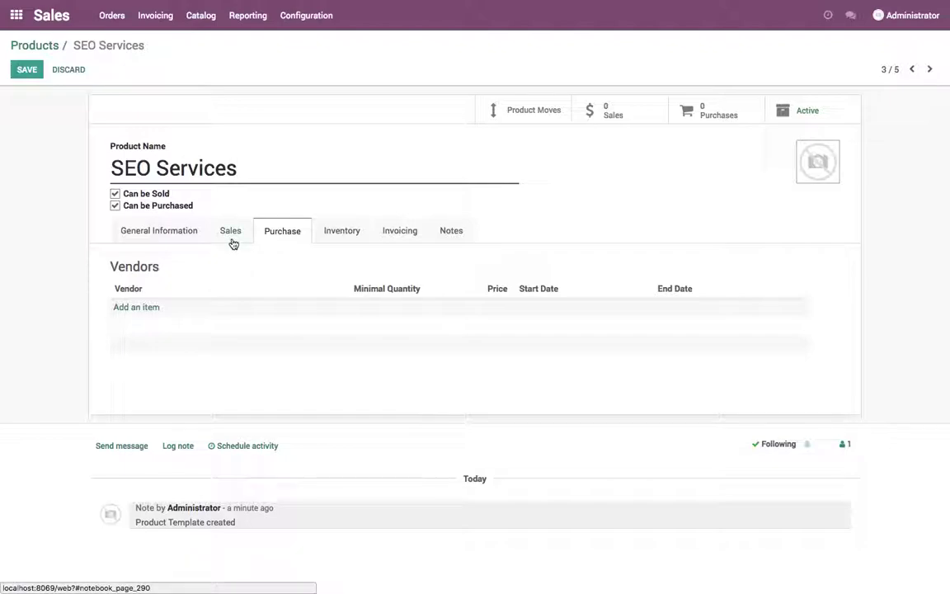
pyautogui.click(346, 239)
pyautogui.click(282, 231)
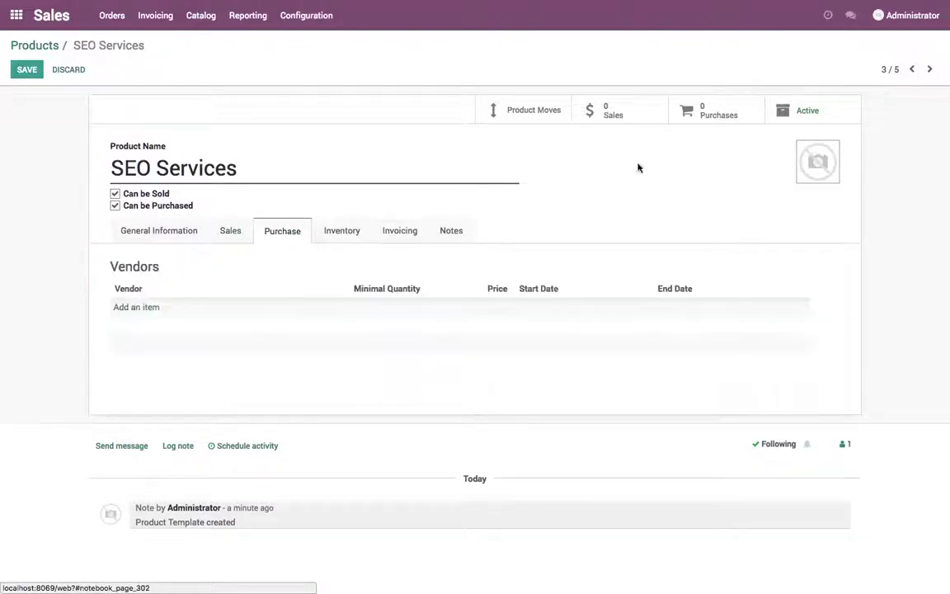
# Review the SSL Certificate product's GoDaddy vendor record, inventory routes and general information, and save the product
pyautogui.click(928, 70)
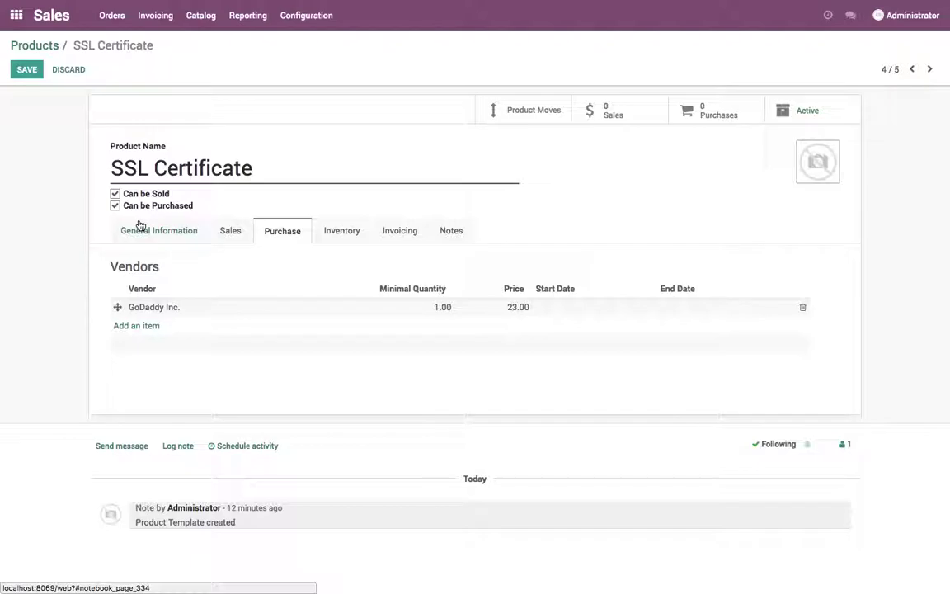
pyautogui.click(164, 319)
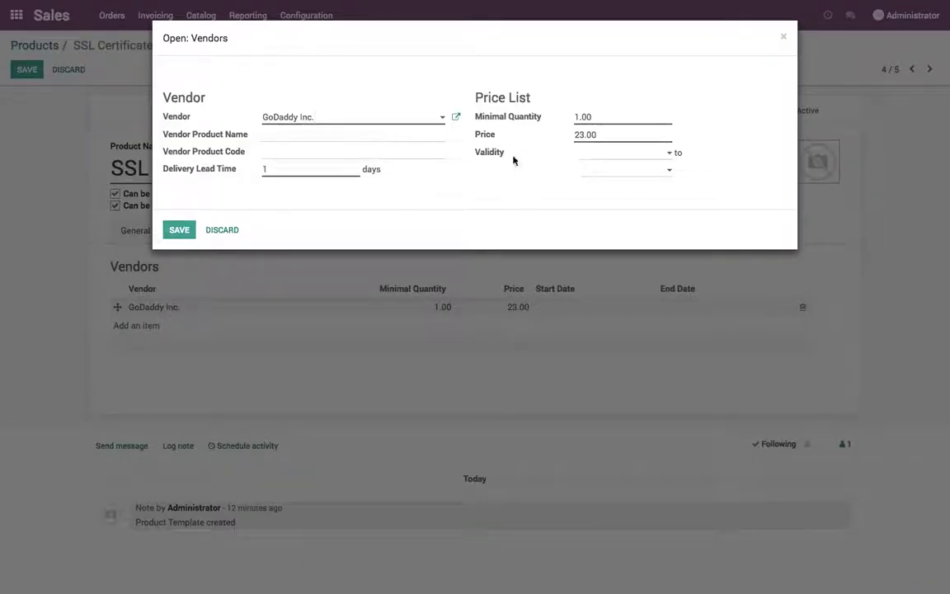
pyautogui.press('Escape')
pyautogui.click(341, 235)
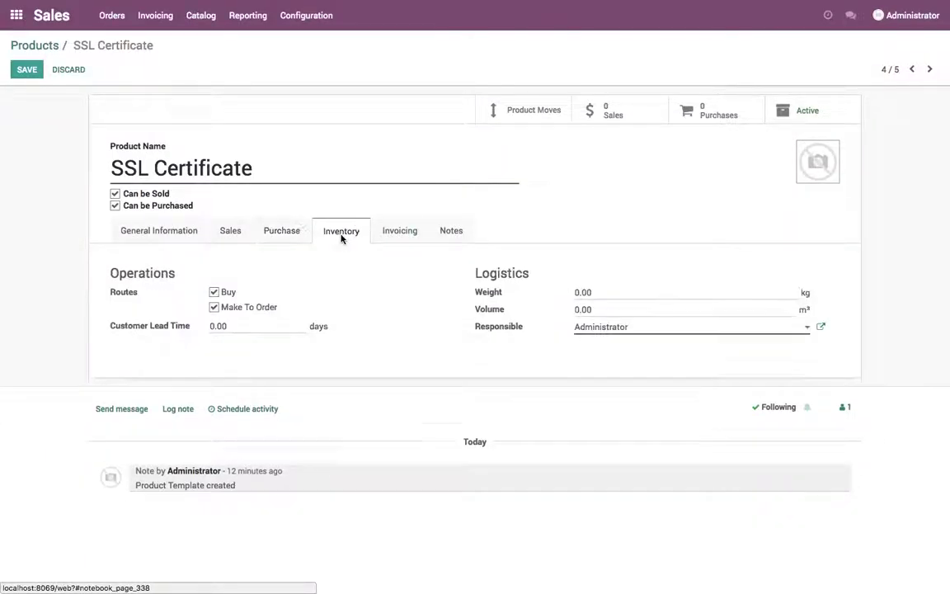
pyautogui.click(173, 230)
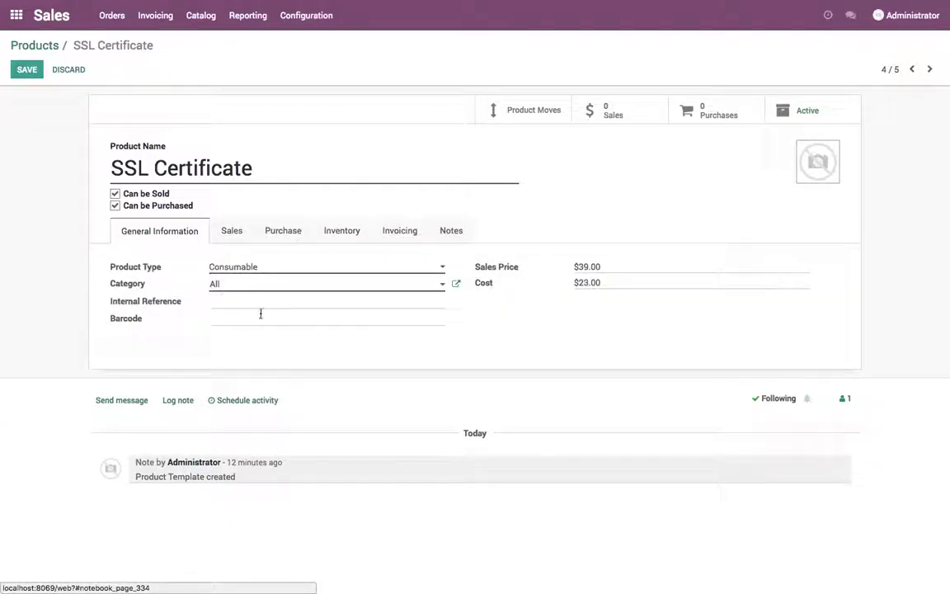
pyautogui.click(211, 272)
pyautogui.click(291, 268)
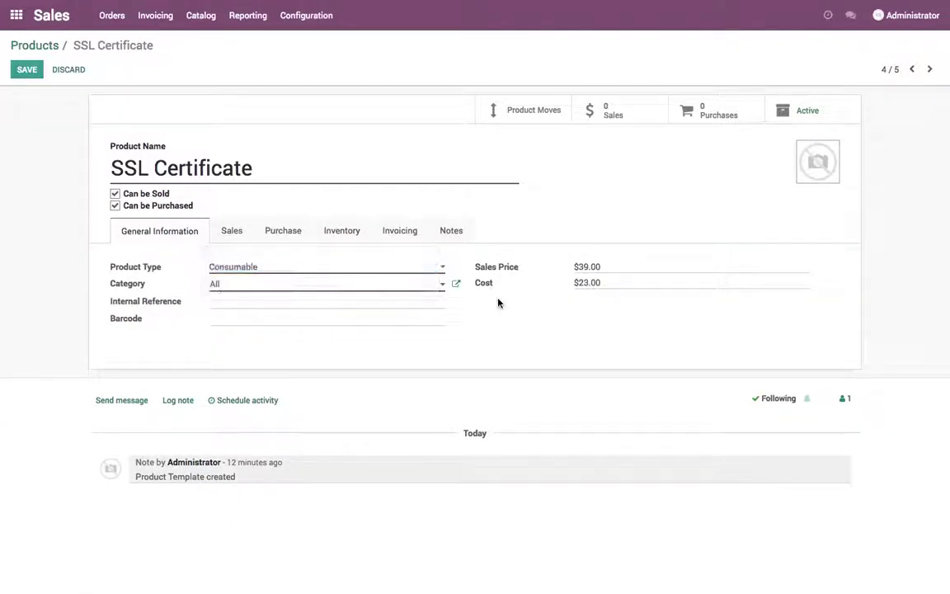
pyautogui.click(26, 70)
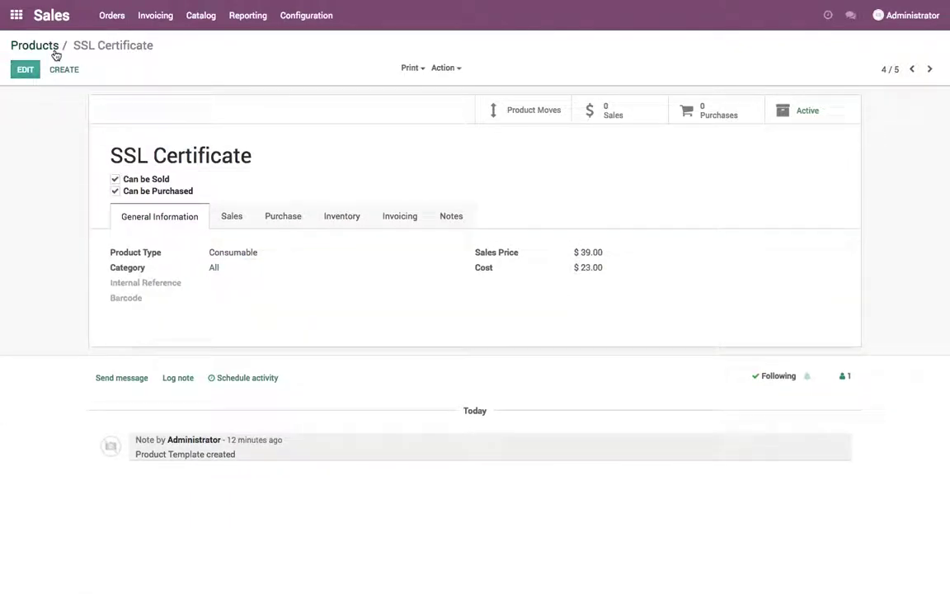
# Start a new sales quotation and create Mars Trading Company as its customer
pyautogui.click(48, 46)
pyautogui.click(112, 15)
pyautogui.click(121, 43)
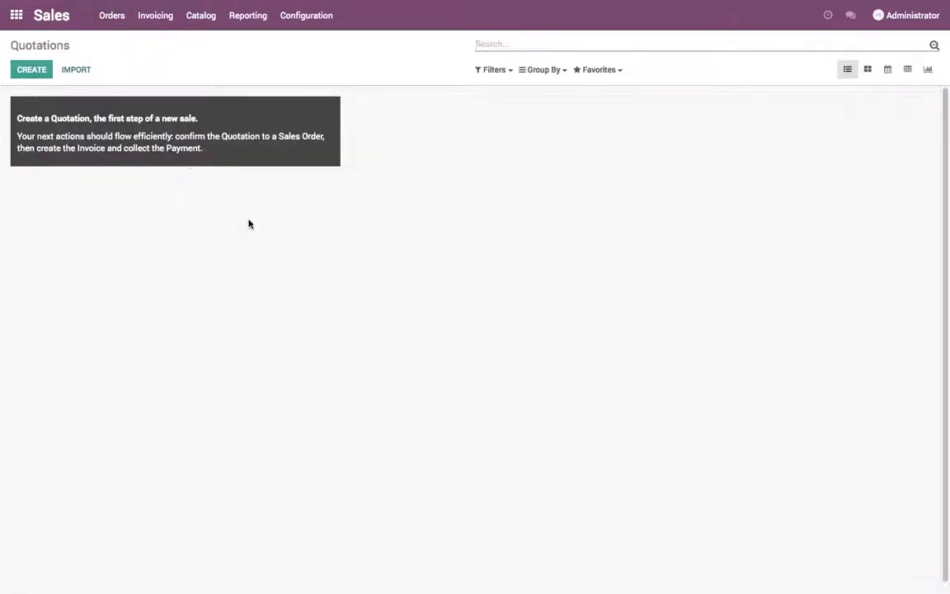
pyautogui.click(41, 72)
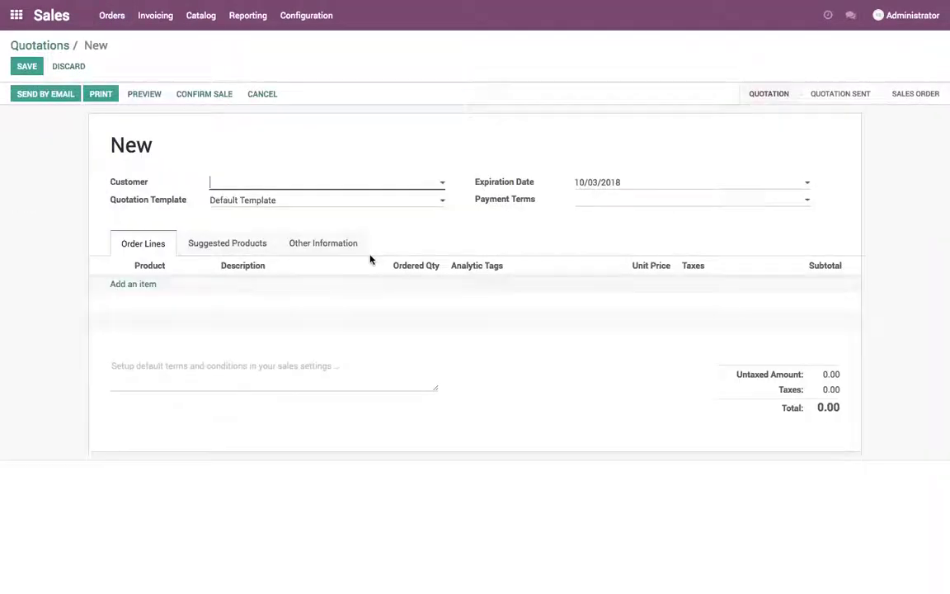
pyautogui.write('Mars ')
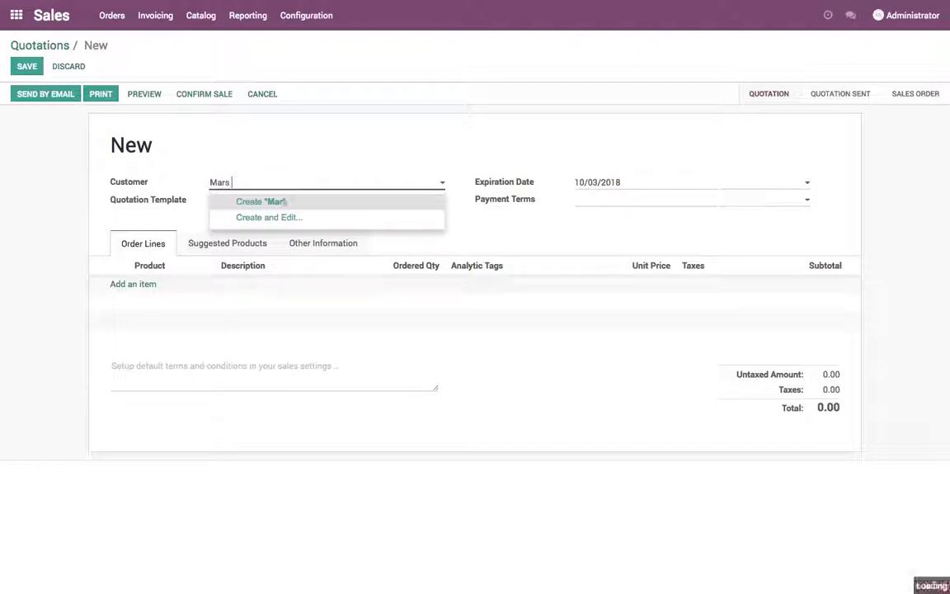
pyautogui.write('Trading Company')
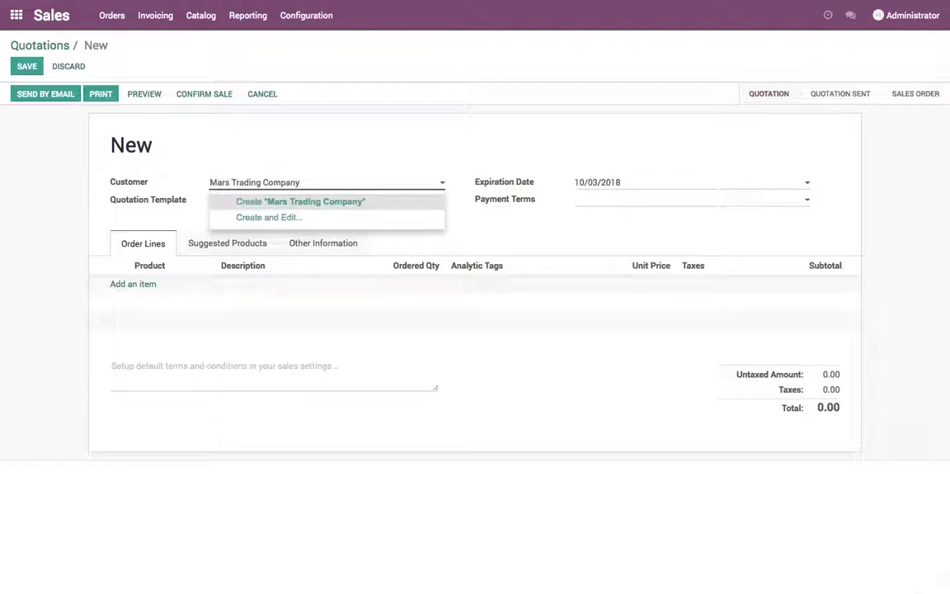
pyautogui.press('Return')
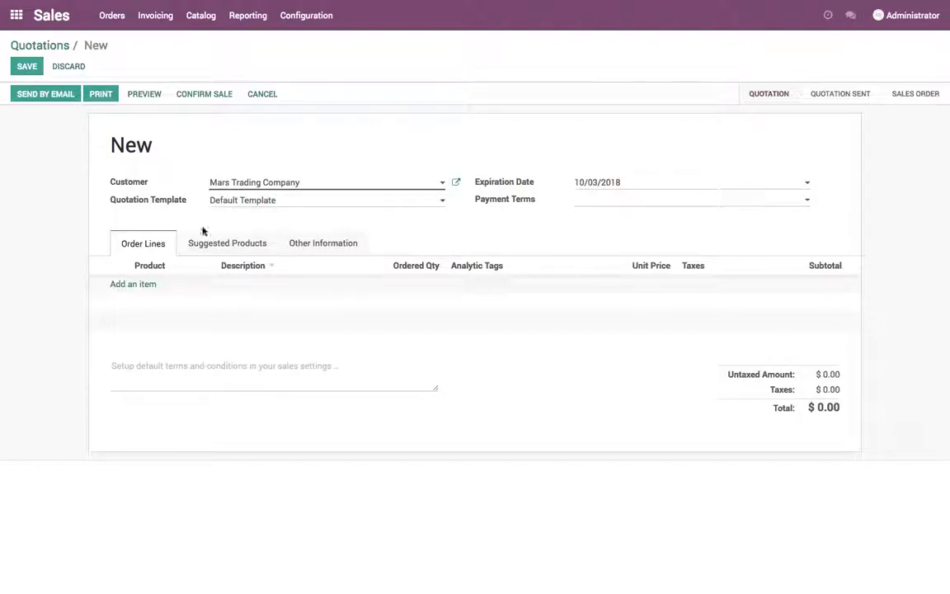
# Apply the Website Development quotation template and check its order lines and suggested products
pyautogui.click(318, 205)
pyautogui.click(307, 236)
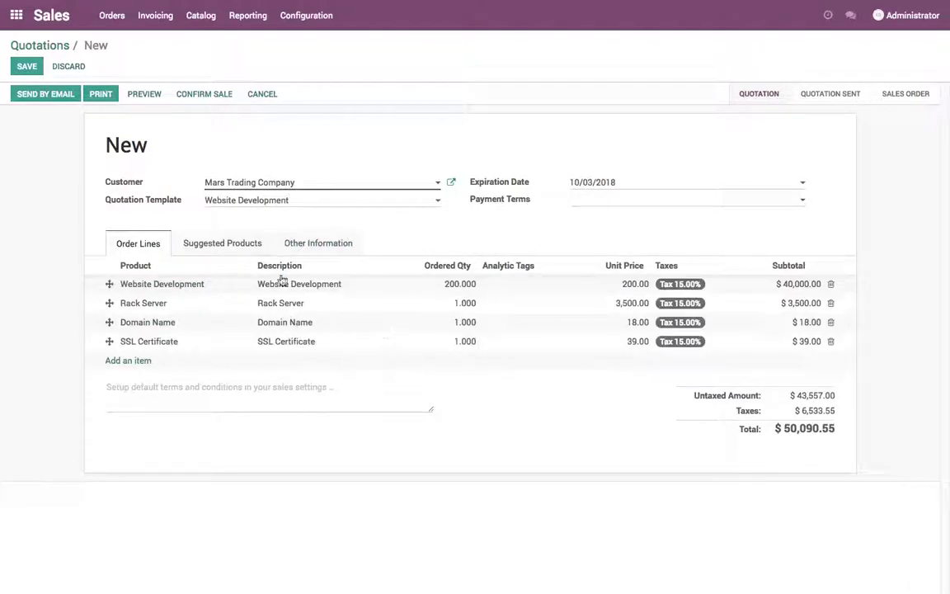
pyautogui.click(249, 247)
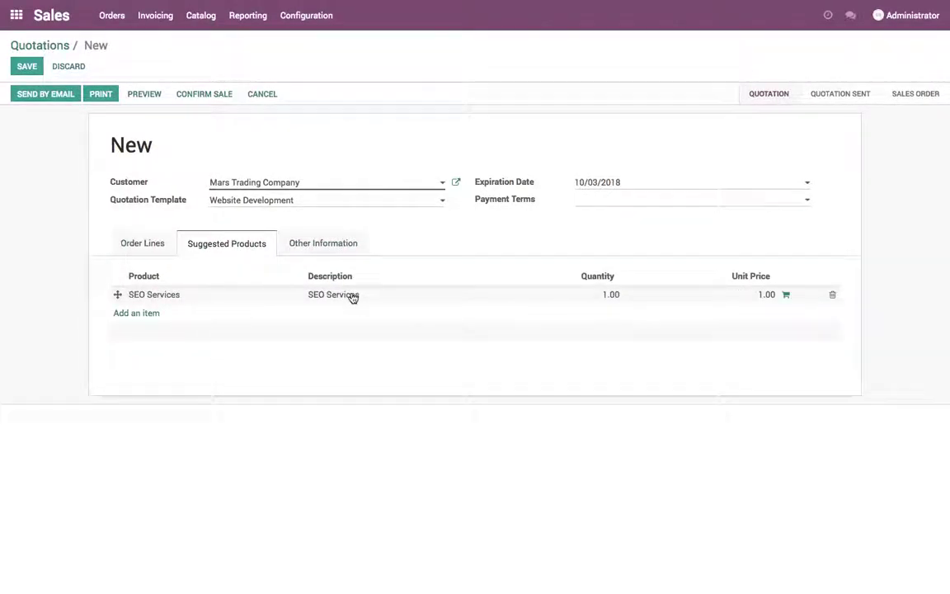
pyautogui.click(159, 244)
# Set the unit price of the suggested SEO Services product to 220 and return to the order lines
pyautogui.click(247, 239)
pyautogui.click(754, 294)
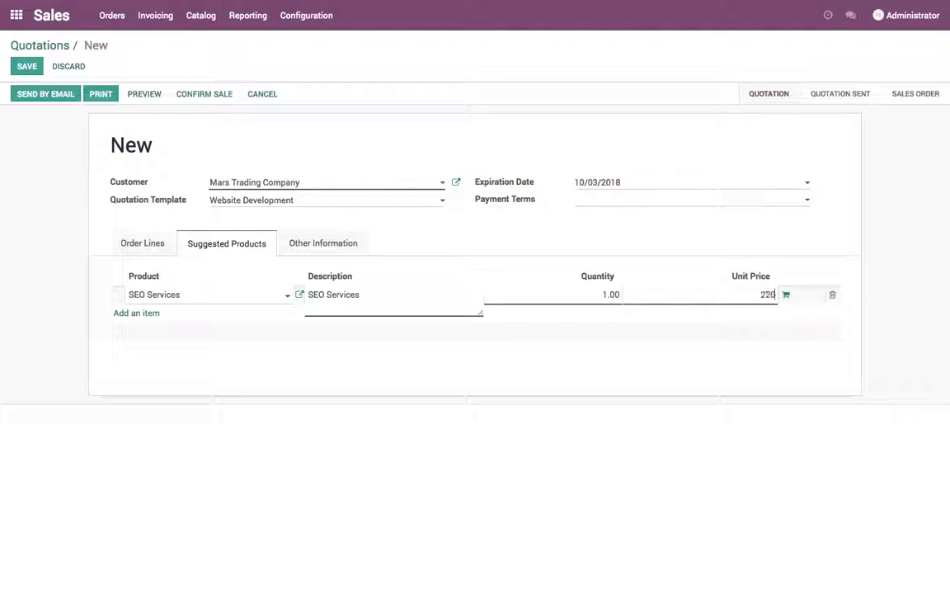
pyautogui.click(676, 251)
pyautogui.click(147, 244)
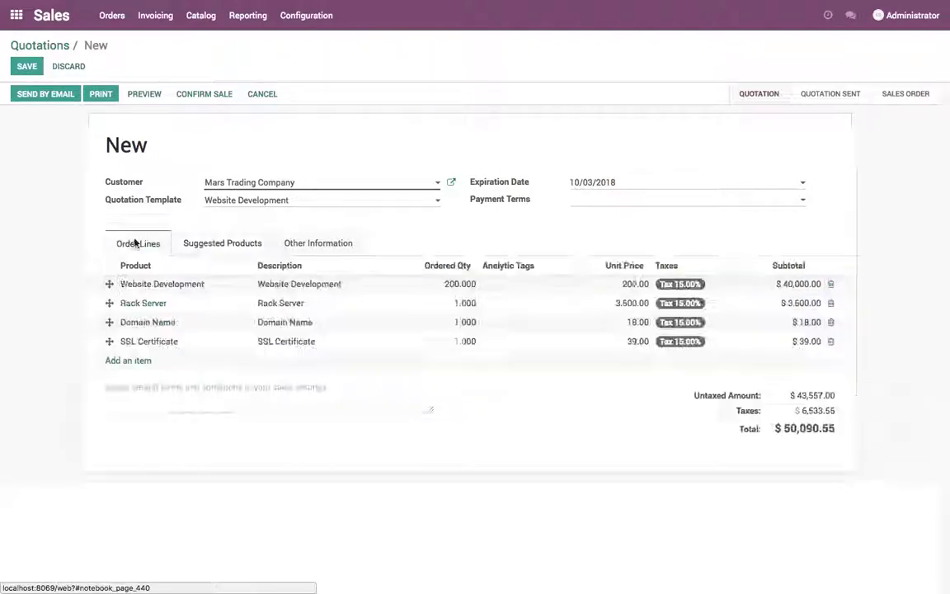
# Save the Mars Trading Company quotation and confirm it as a sales order
pyautogui.click(24, 66)
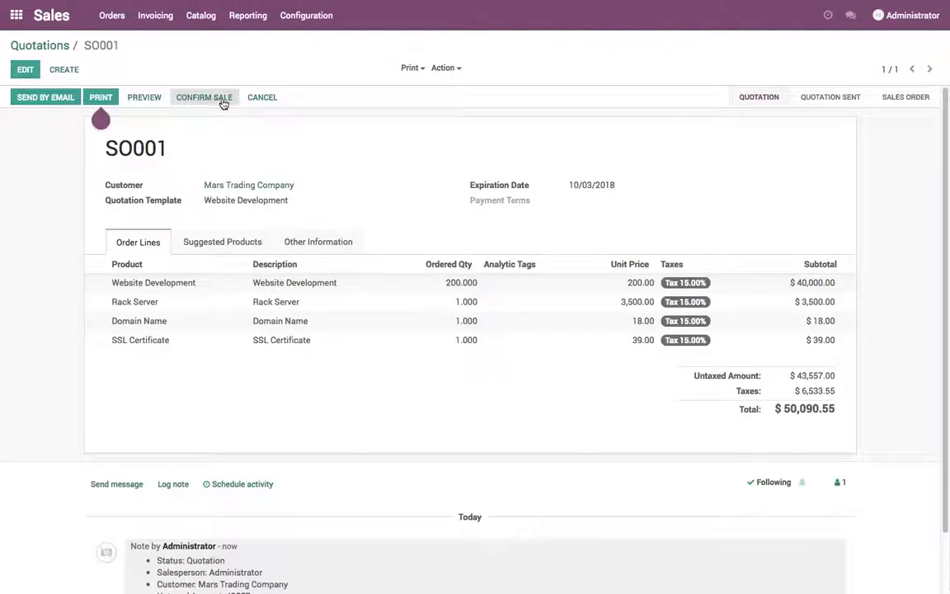
pyautogui.click(222, 101)
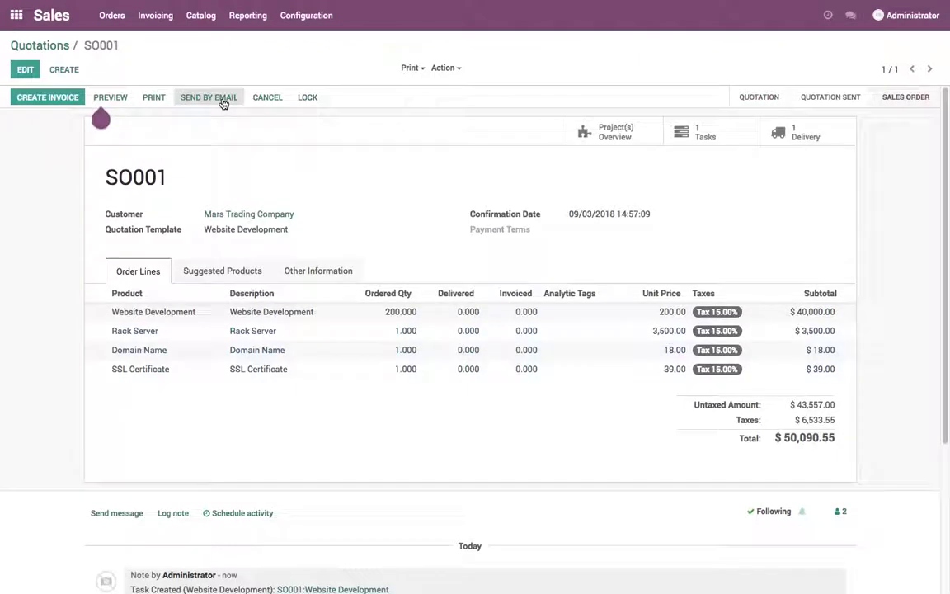
# Check the confirmed order's suggested products and the analytic account in its other information
pyautogui.click(229, 274)
pyautogui.click(321, 274)
pyautogui.moveTo(557, 394); pyautogui.dragTo(704, 403)
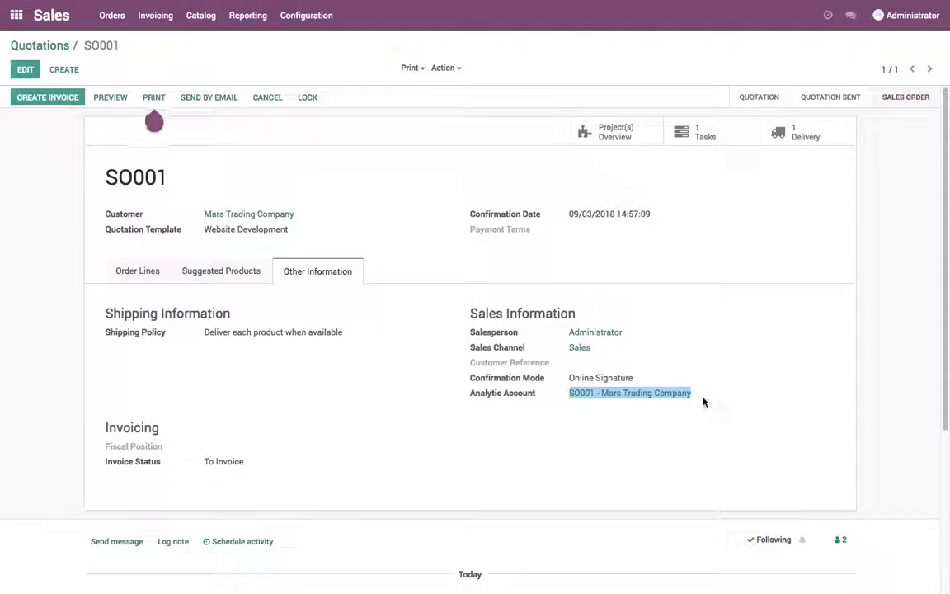
pyautogui.click(125, 272)
# Leave the sales order, switch to the Project app, and view the SO001 project's overview
pyautogui.click(45, 47)
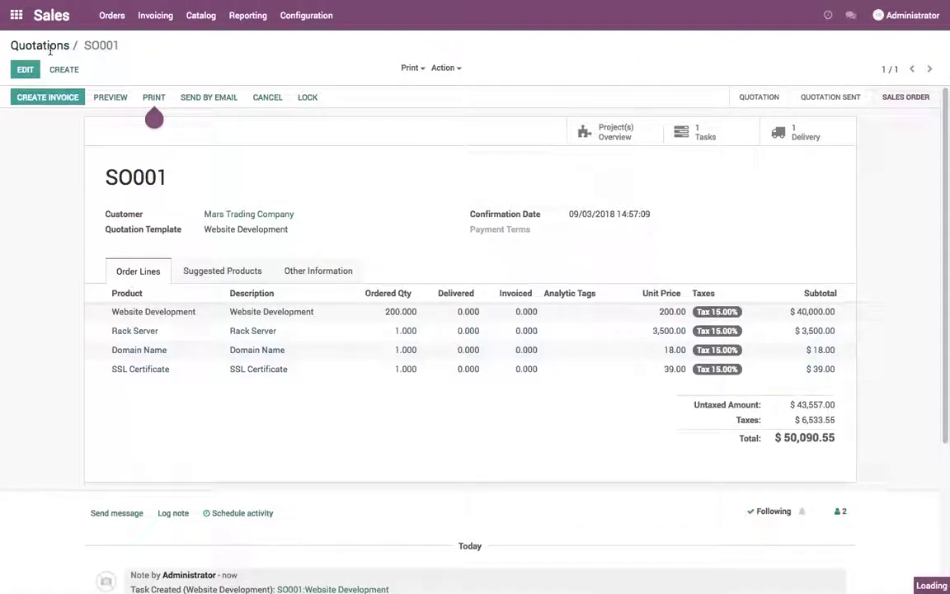
pyautogui.click(18, 19)
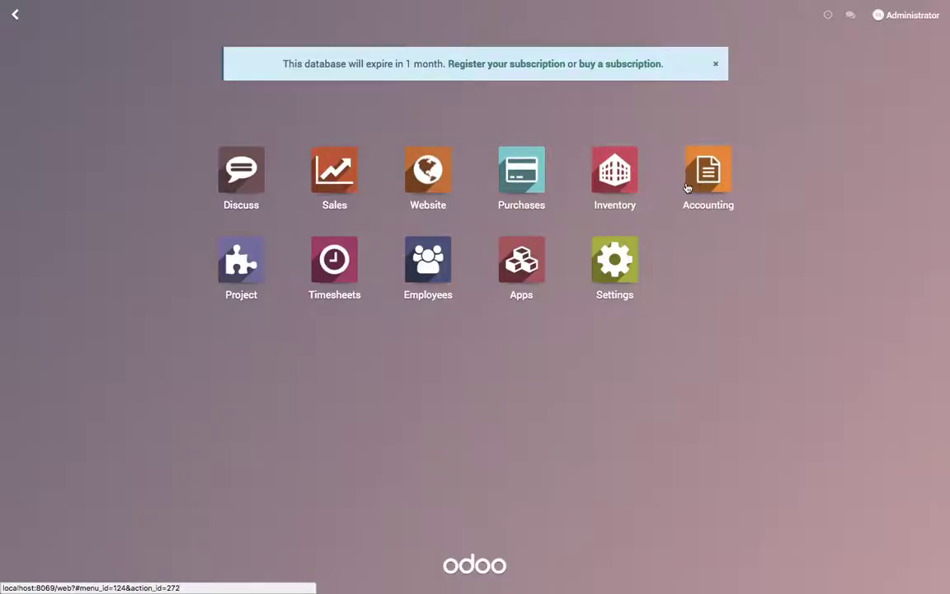
pyautogui.click(245, 277)
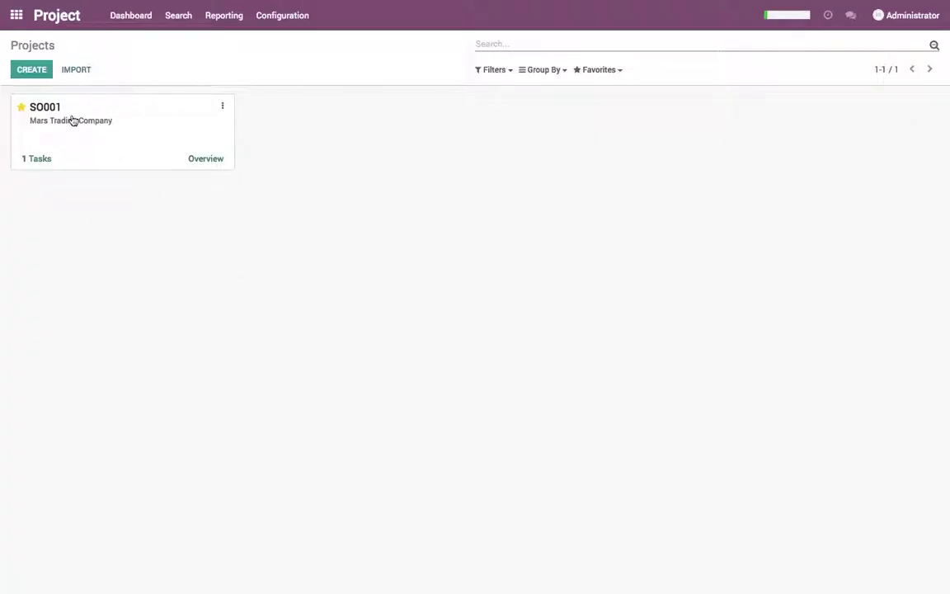
pyautogui.click(196, 159)
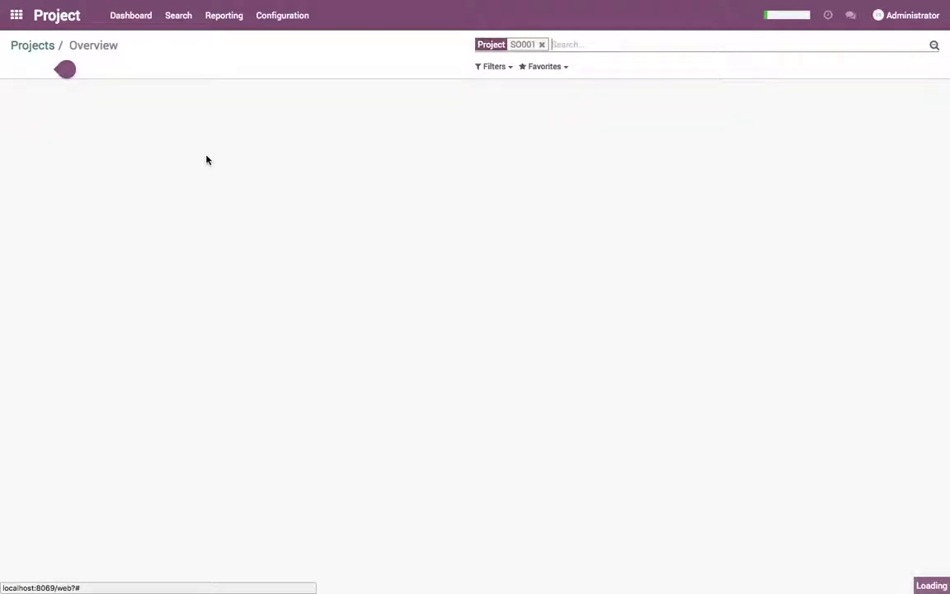
pyautogui.click(27, 46)
# Switch to the Purchases app and examine the GoDaddy Inc. request for quotation
pyautogui.click(17, 15)
pyautogui.click(523, 193)
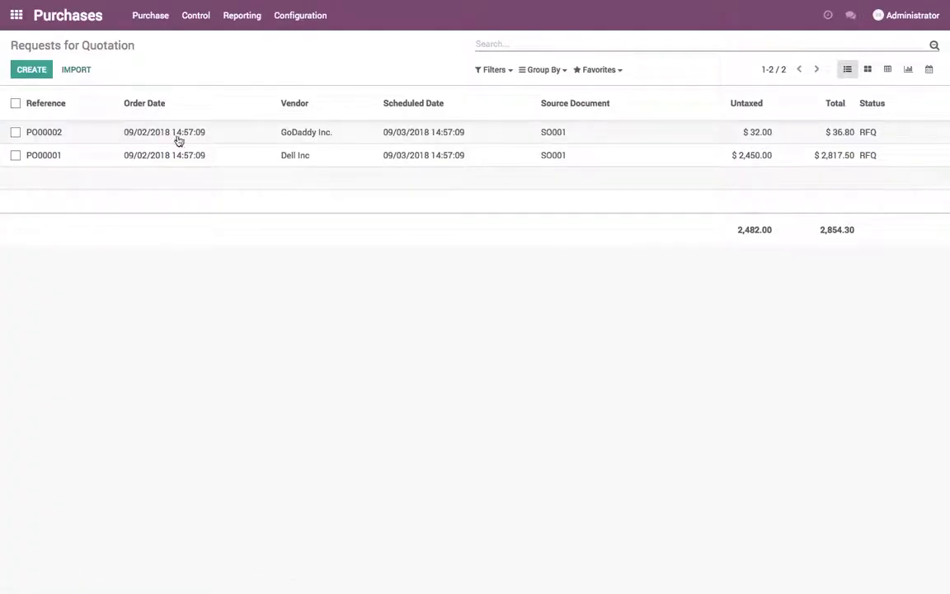
pyautogui.click(77, 133)
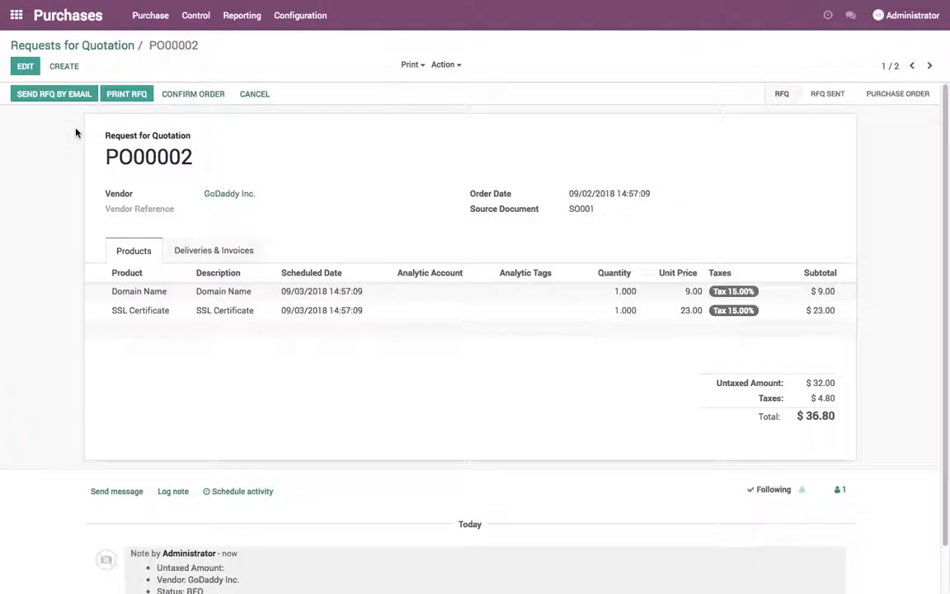
# Switch to the Project app and open the SO001 Website Development task's timesheets for editing
pyautogui.click(17, 15)
pyautogui.click(258, 267)
pyautogui.click(128, 147)
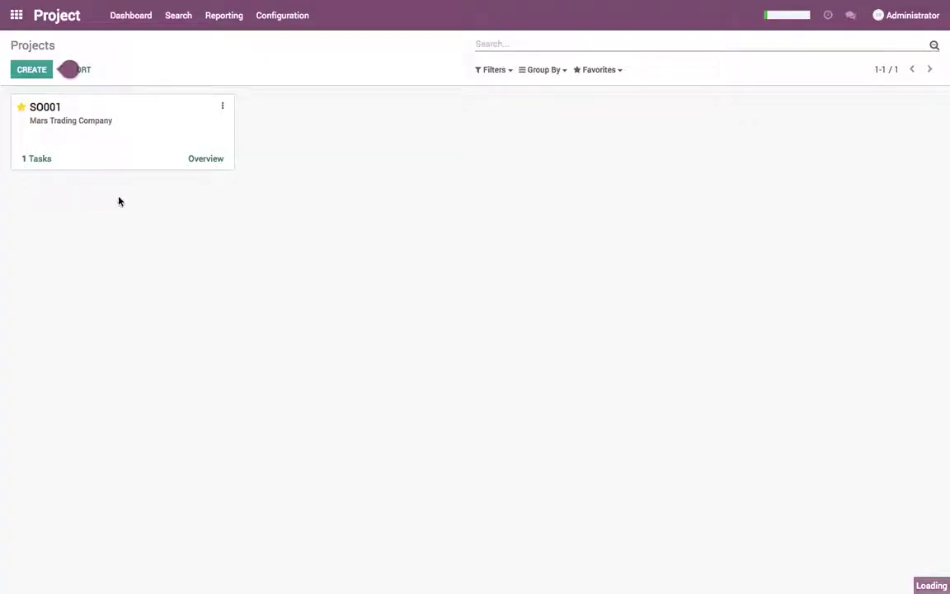
pyautogui.click(82, 153)
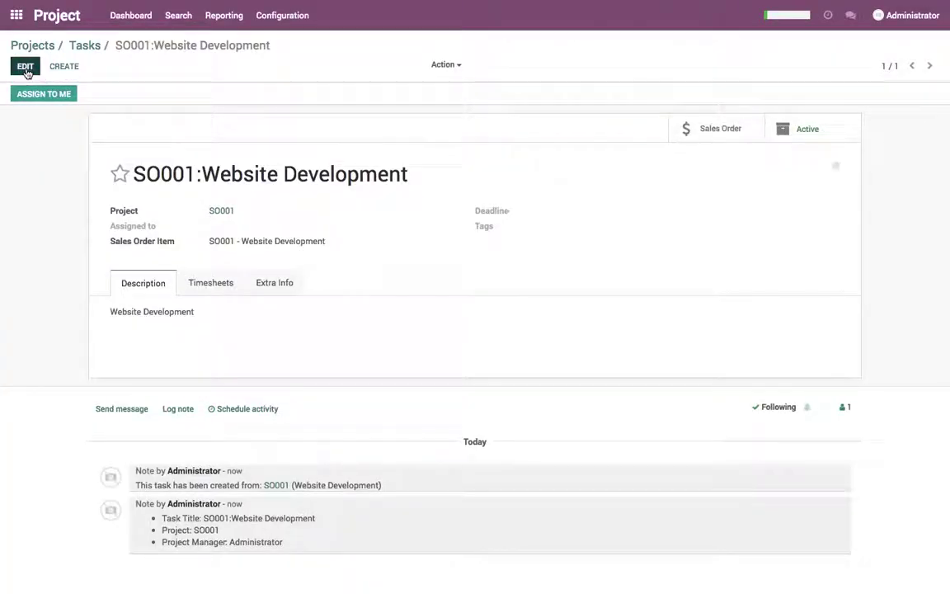
pyautogui.click(27, 65)
pyautogui.click(226, 294)
# Add a 20-hour timesheet entry for the Project Manager described as "Meeting with customer to understand the need"
pyautogui.click(131, 379)
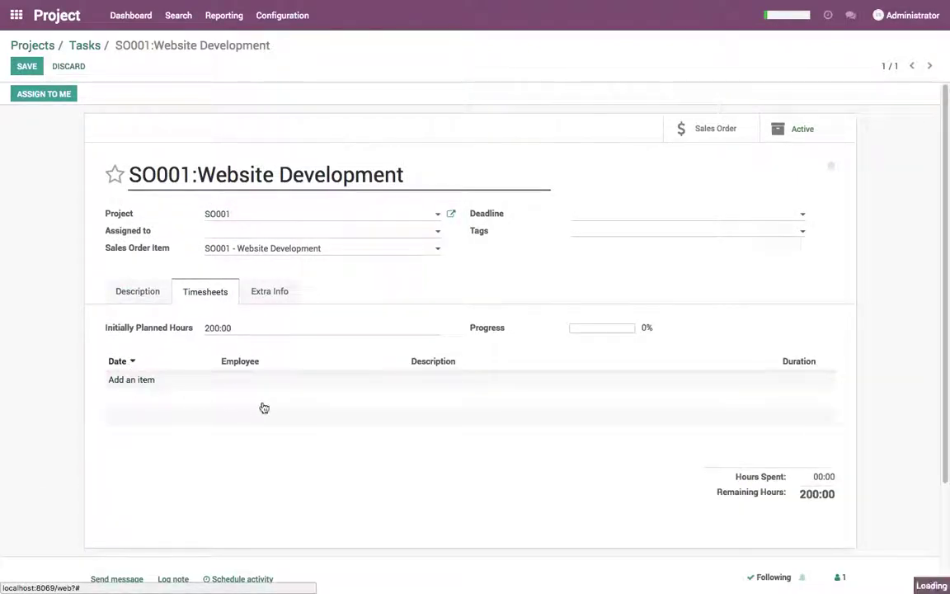
pyautogui.press('Tab')
pyautogui.press('Tab')
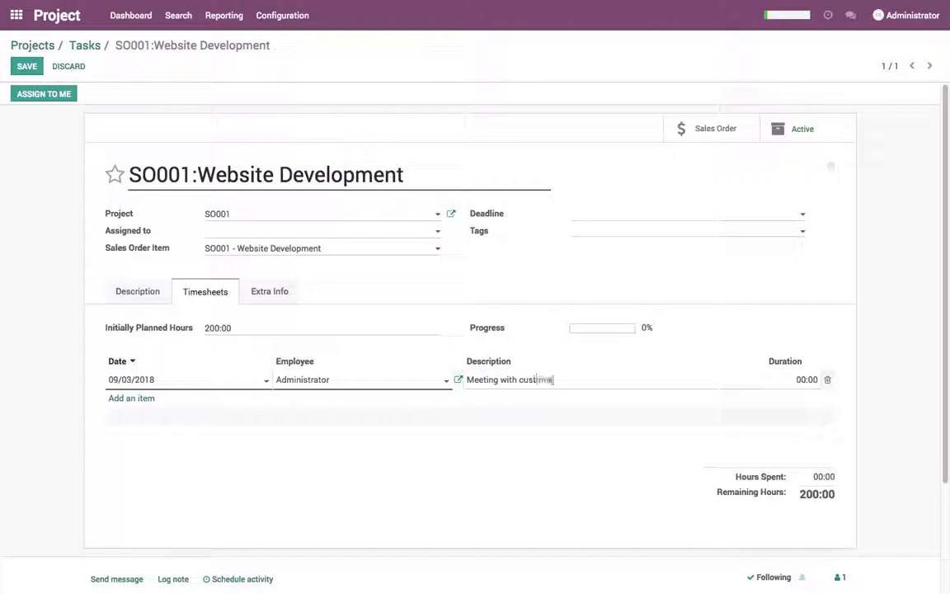
pyautogui.write('Meeting with customer to understand the needs')
pyautogui.press('Tab')
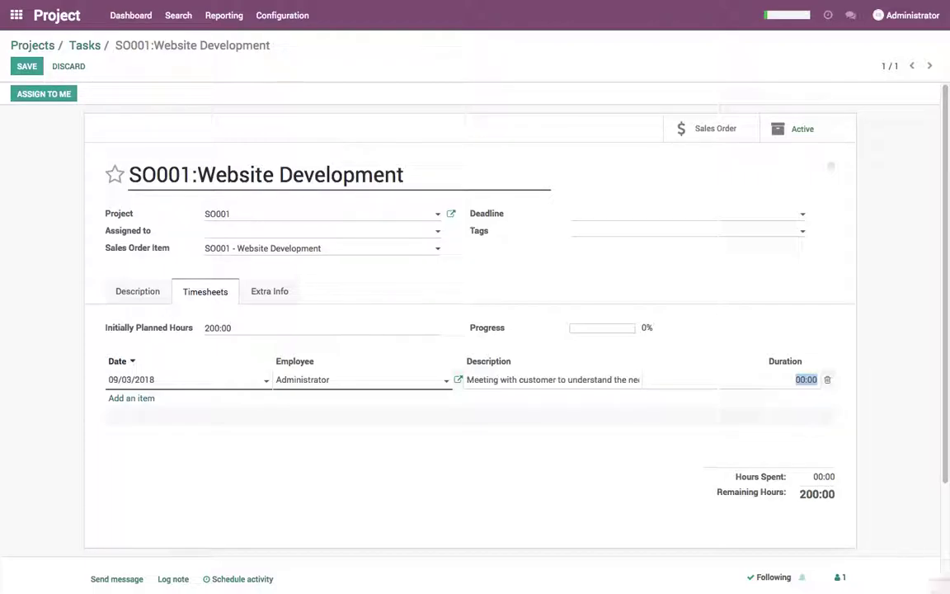
pyautogui.write('20')
pyautogui.click(362, 379)
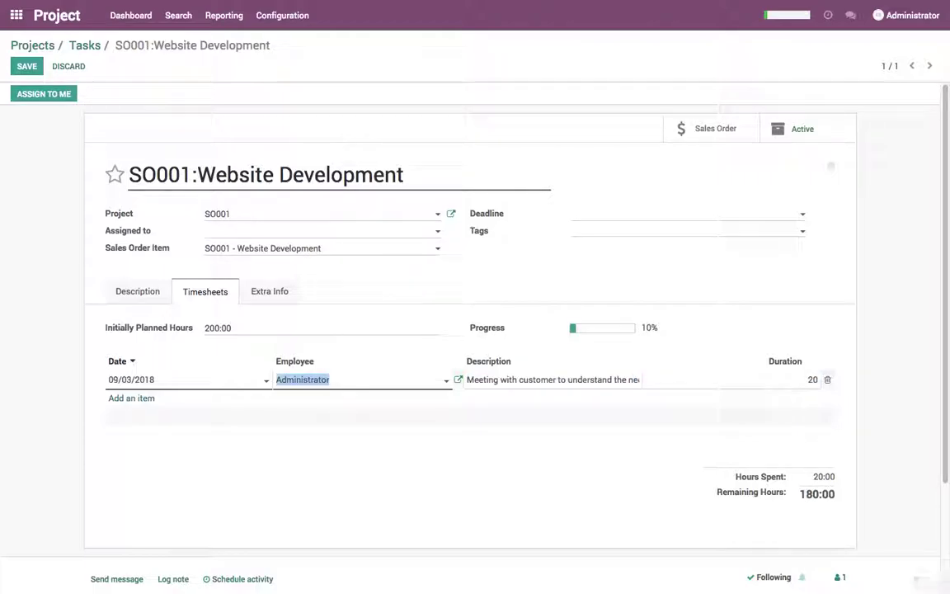
pyautogui.press('BackSpace')
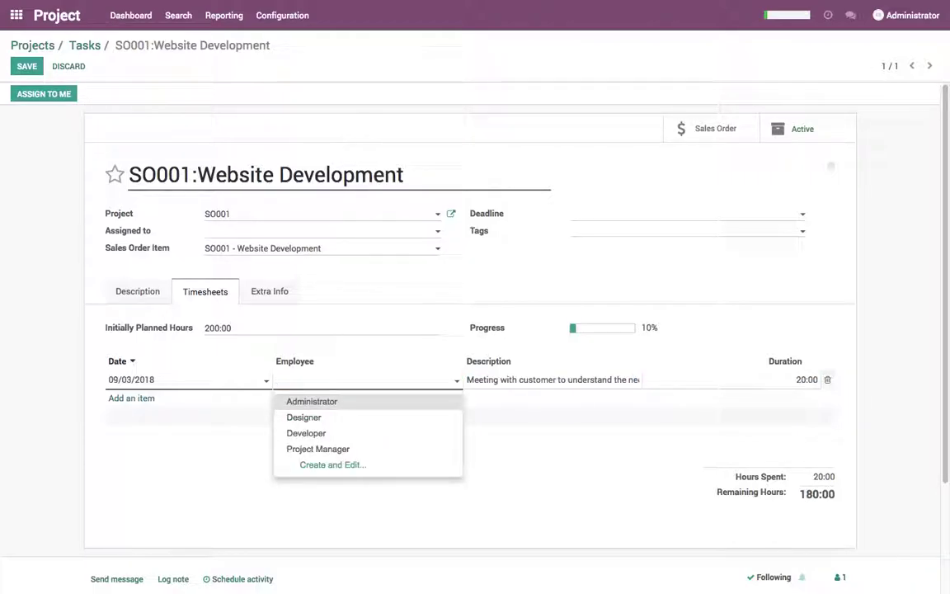
pyautogui.write('Pr')
pyautogui.press('Return')
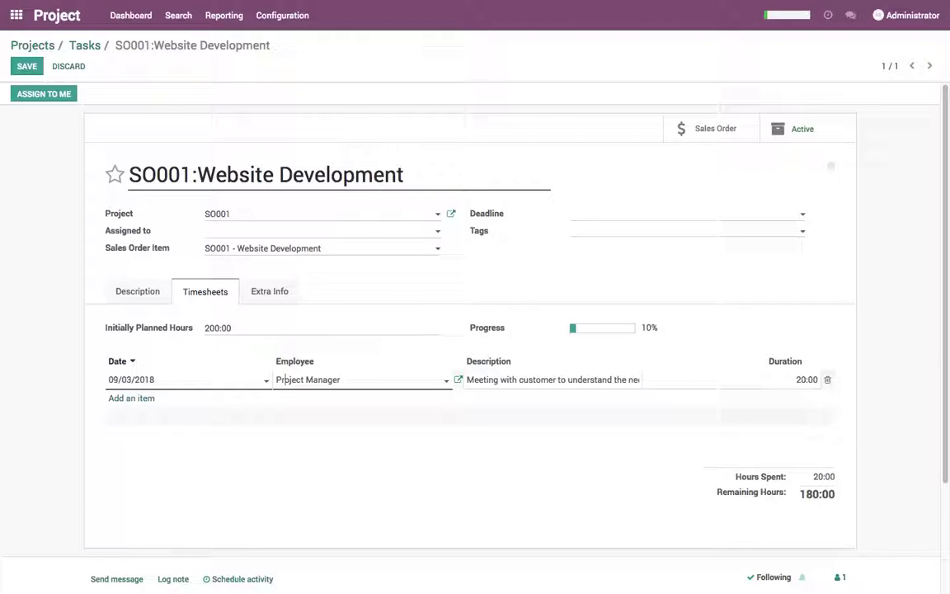
# Add a 30-hour timesheet entry for the Designer with the description "Prepare 3 deign"
pyautogui.click(136, 399)
pyautogui.press('Tab')
pyautogui.write('De')
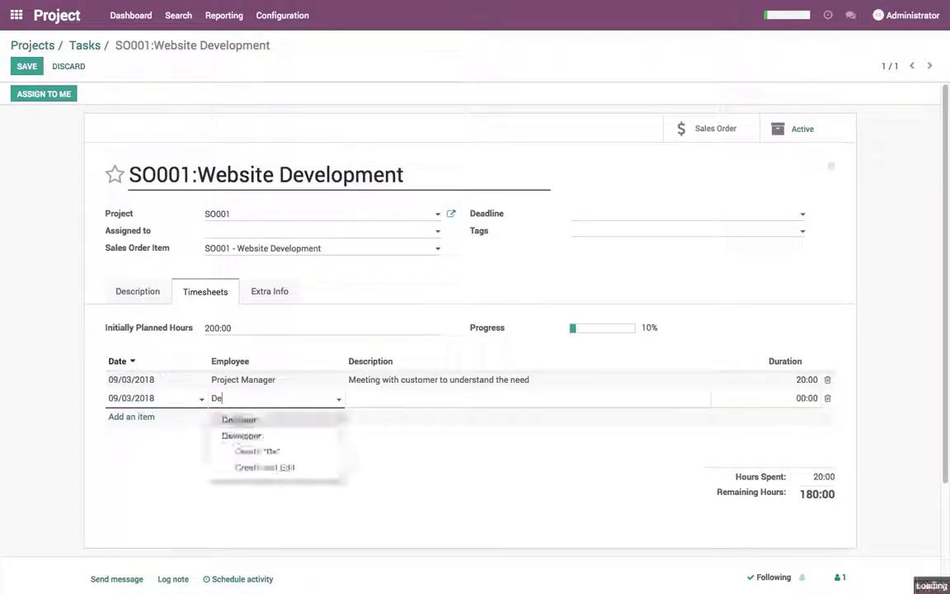
pyautogui.press('Tab')
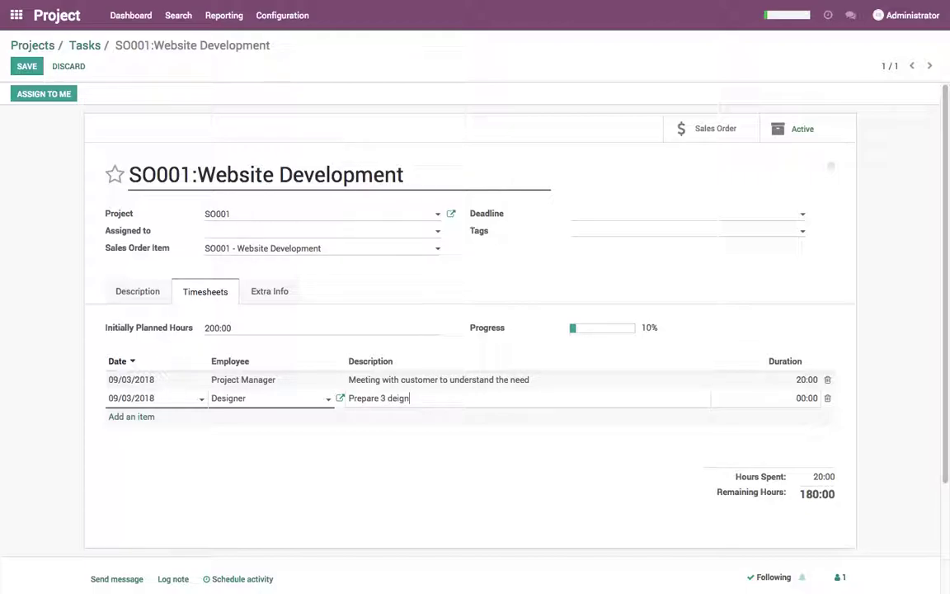
pyautogui.press('Tab')
pyautogui.write('30')
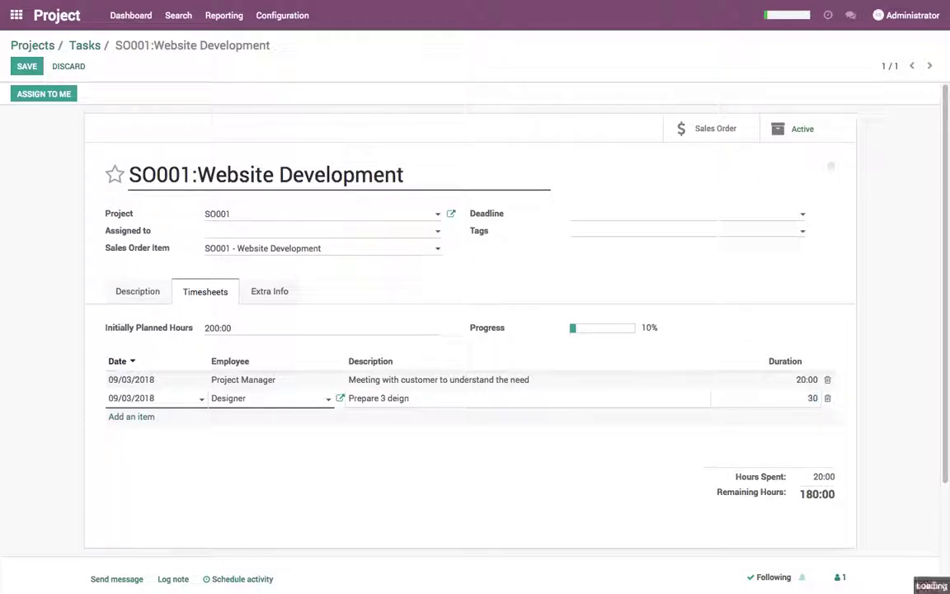
# Add a 20-hour Developer timesheet entry described as "Develop the framework for the website" and save the task
pyautogui.press('Tab')
pyautogui.press('Tab')
pyautogui.write('De')
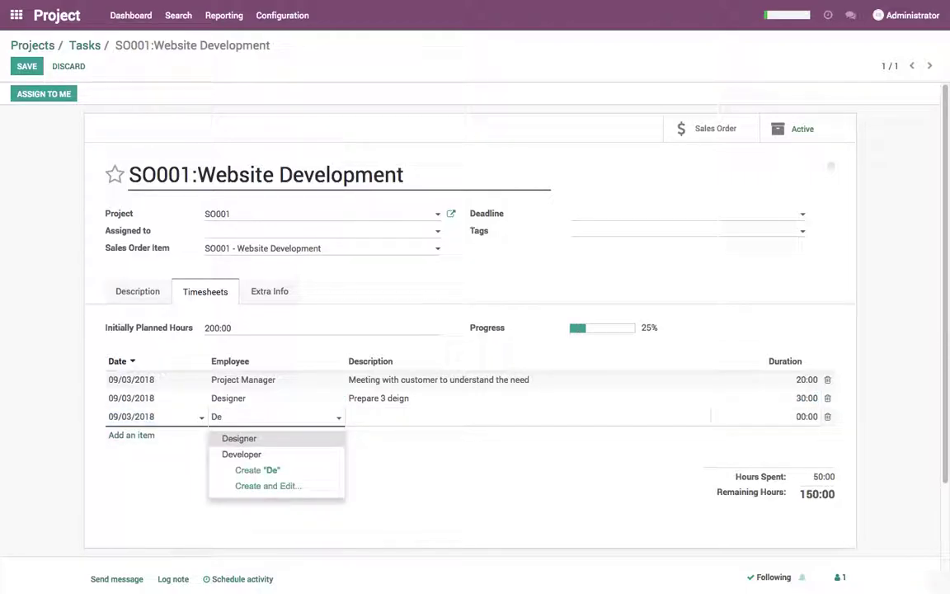
pyautogui.press('Tab')
pyautogui.write('Sel')
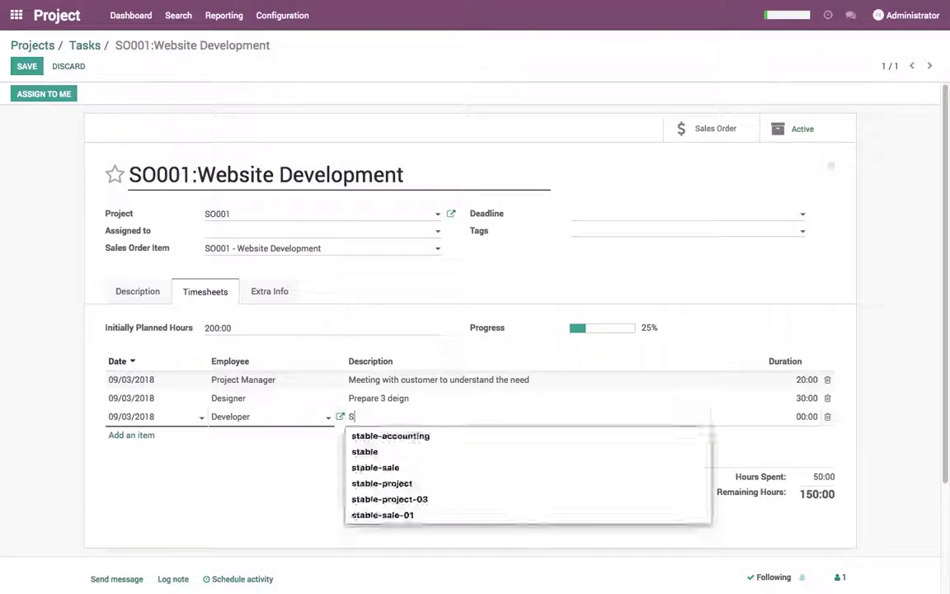
pyautogui.press('BackSpace')
pyautogui.press('BackSpace')
pyautogui.press('BackSpace')
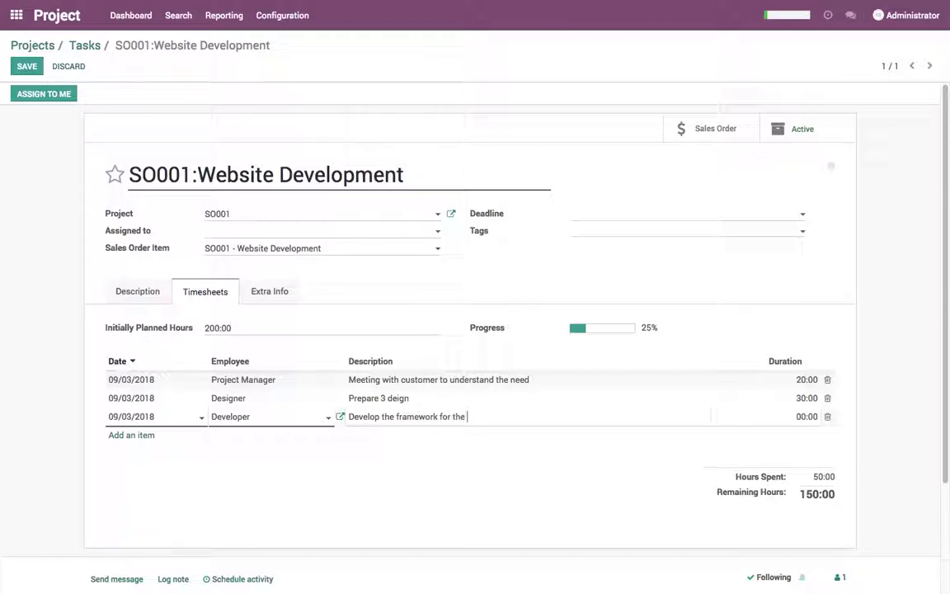
pyautogui.press('Tab')
pyautogui.write('20')
pyautogui.click(901, 331)
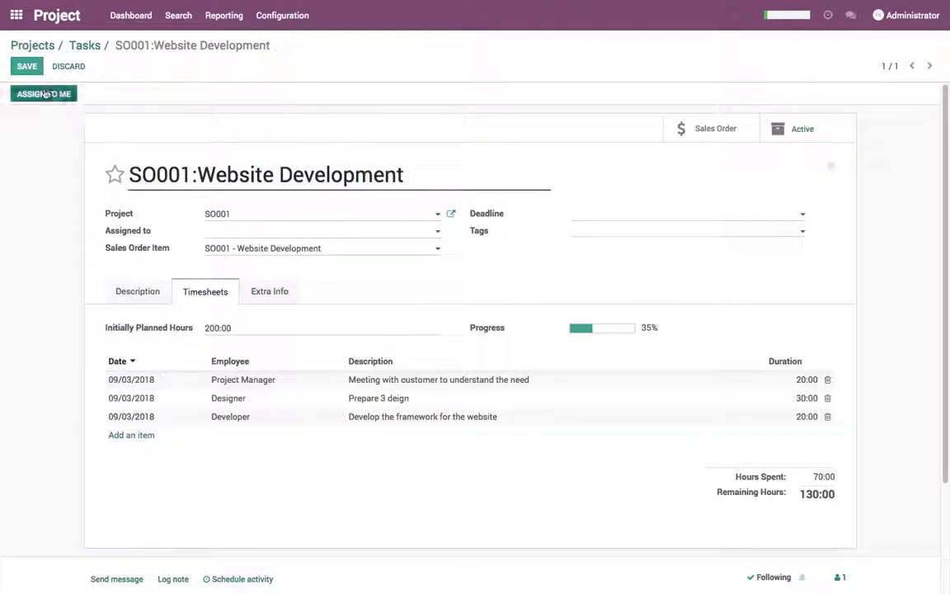
pyautogui.click(30, 66)
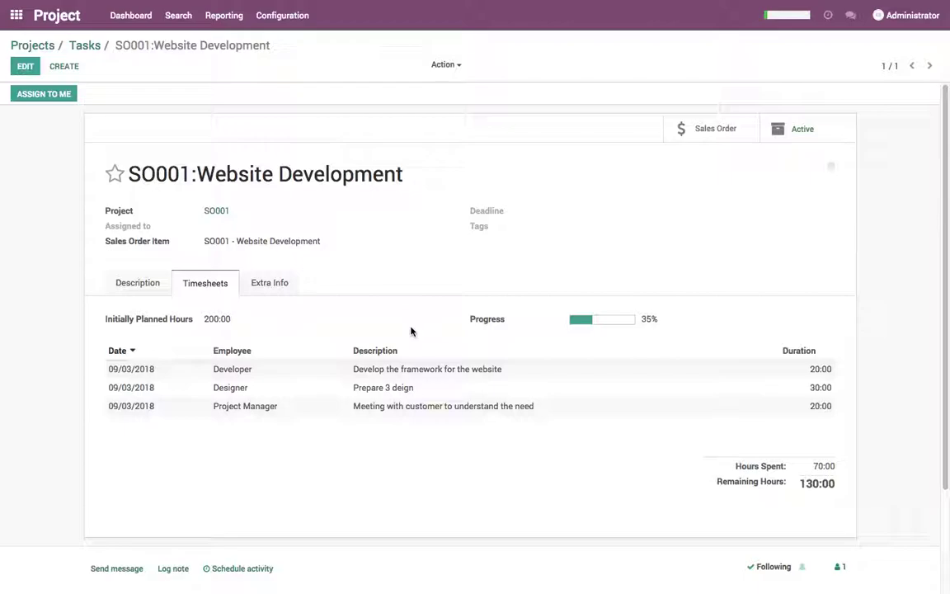
# Examine the amount to invoice and the cost in the SO001 project overview, and return to the project list
pyautogui.click(85, 46)
pyautogui.click(33, 46)
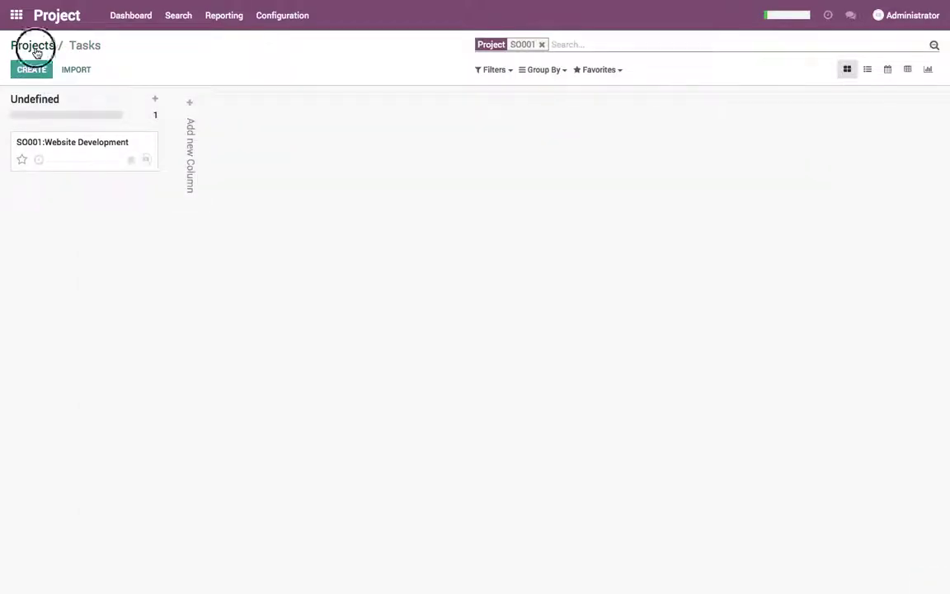
pyautogui.click(191, 156)
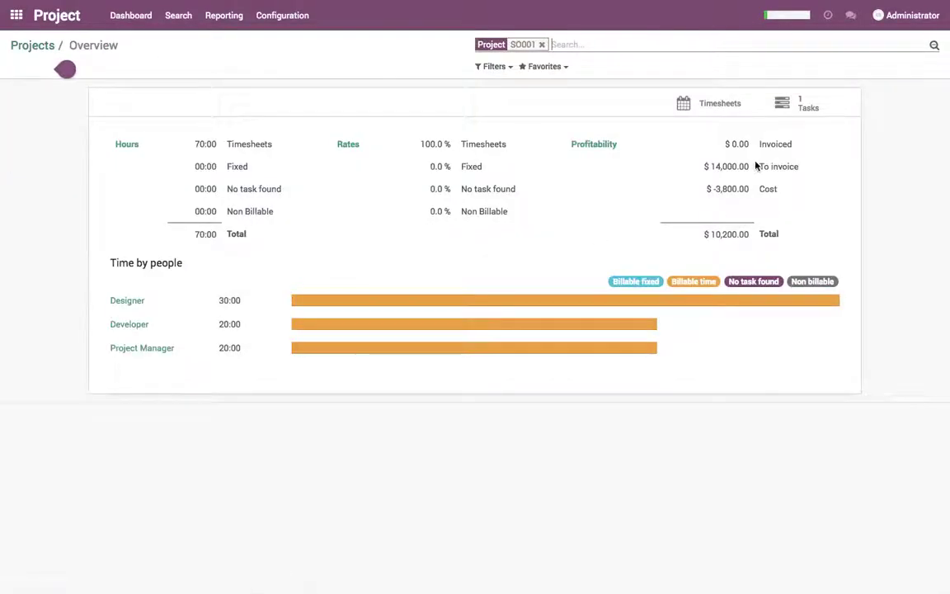
pyautogui.moveTo(708, 165); pyautogui.dragTo(814, 164)
pyautogui.moveTo(710, 189); pyautogui.dragTo(786, 193)
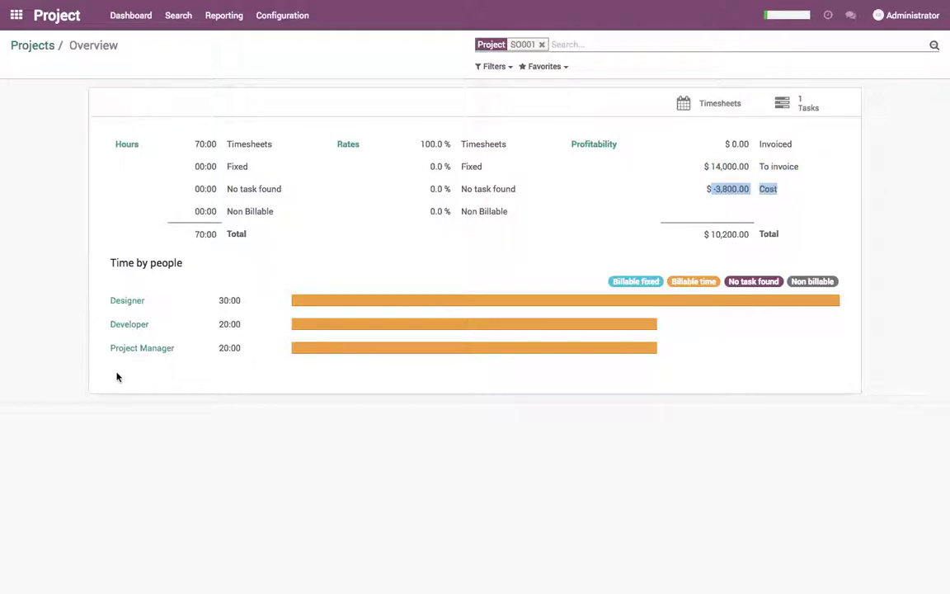
pyautogui.click(37, 47)
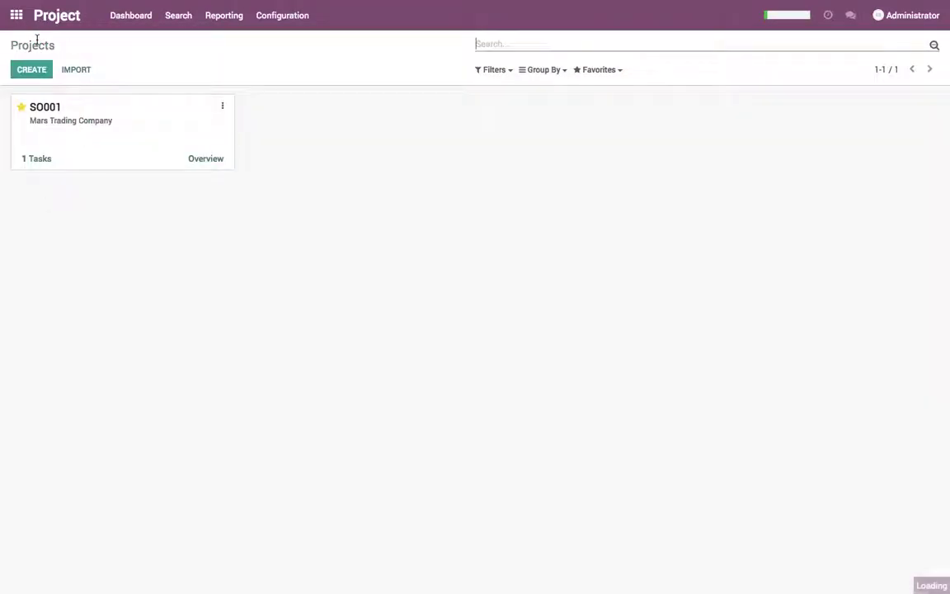
# In the Purchases app, assign the SO001 - Mars Trading Company analytic account to the Domain Name line of the GoDaddy Inc. request
pyautogui.click(17, 15)
pyautogui.click(515, 179)
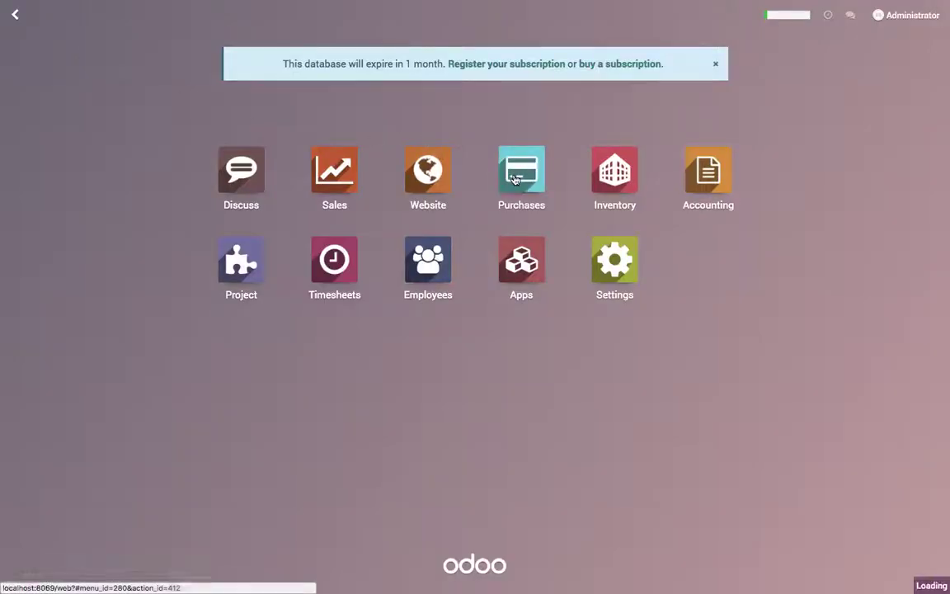
pyautogui.click(508, 137)
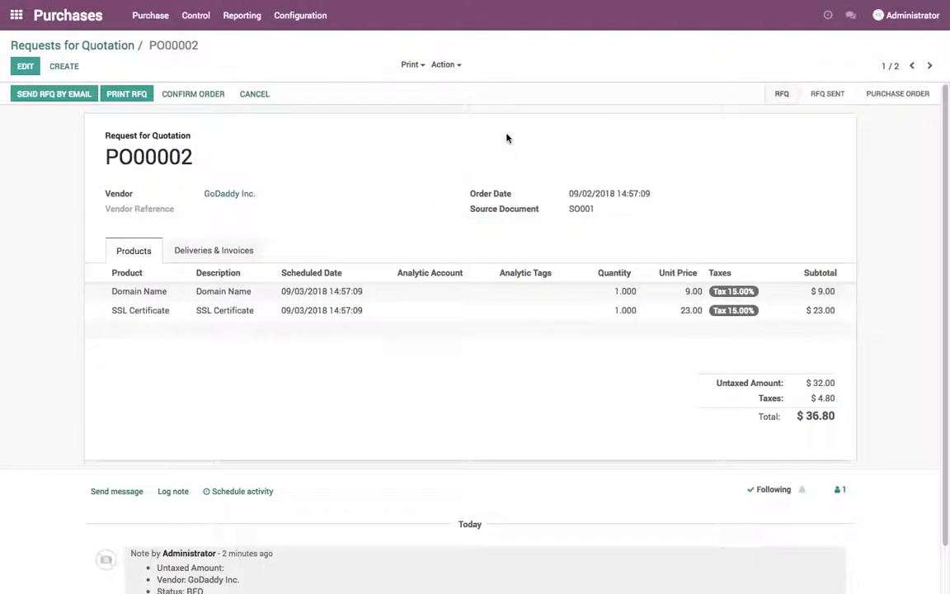
pyautogui.click(25, 69)
pyautogui.click(427, 292)
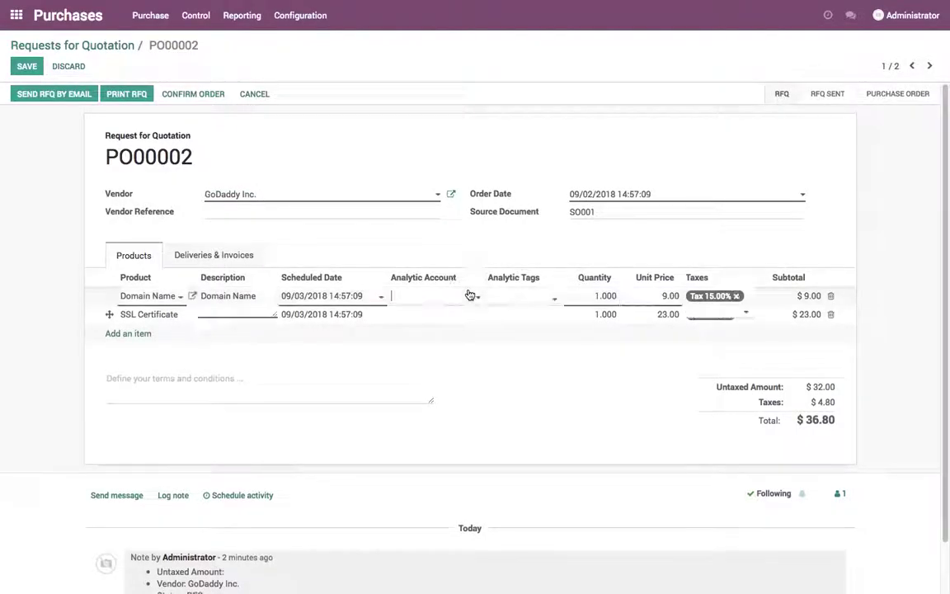
pyautogui.click(430, 295)
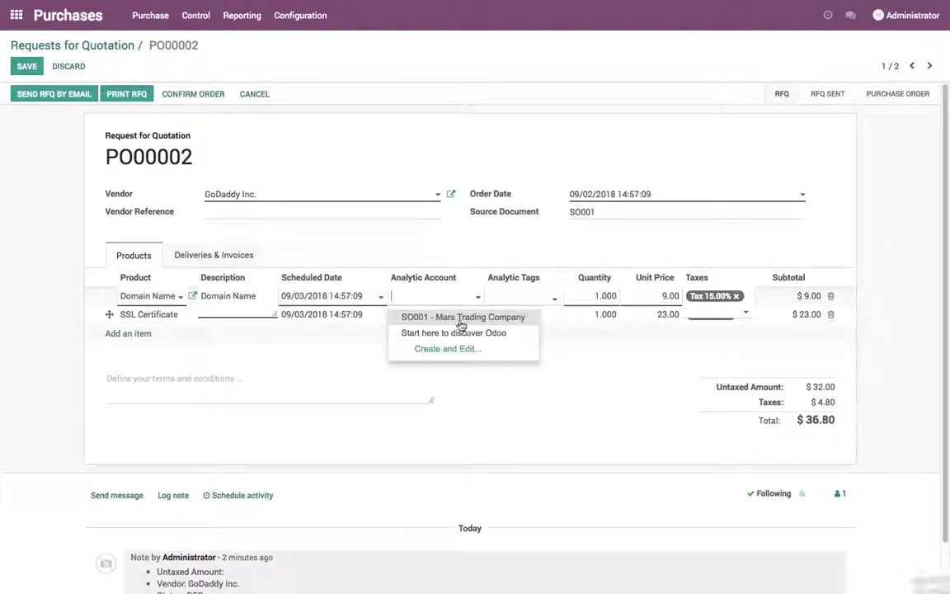
pyautogui.click(509, 320)
# Assign the SO001 - Mars Trading Company analytic account to the SSL Certificate line, and save and confirm the GoDaddy Inc. order
pyautogui.click(424, 310)
pyautogui.click(445, 316)
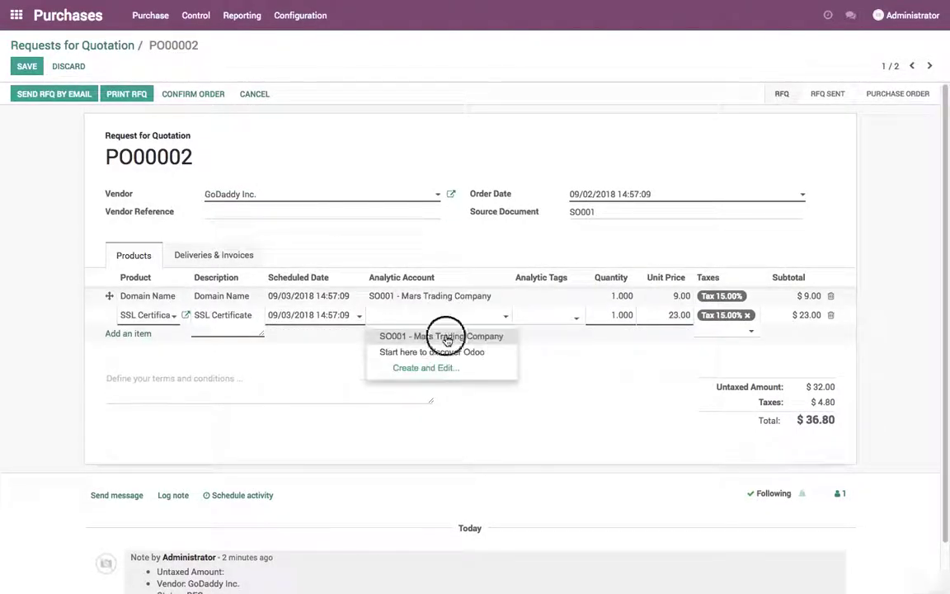
pyautogui.click(445, 336)
pyautogui.click(364, 338)
pyautogui.click(27, 66)
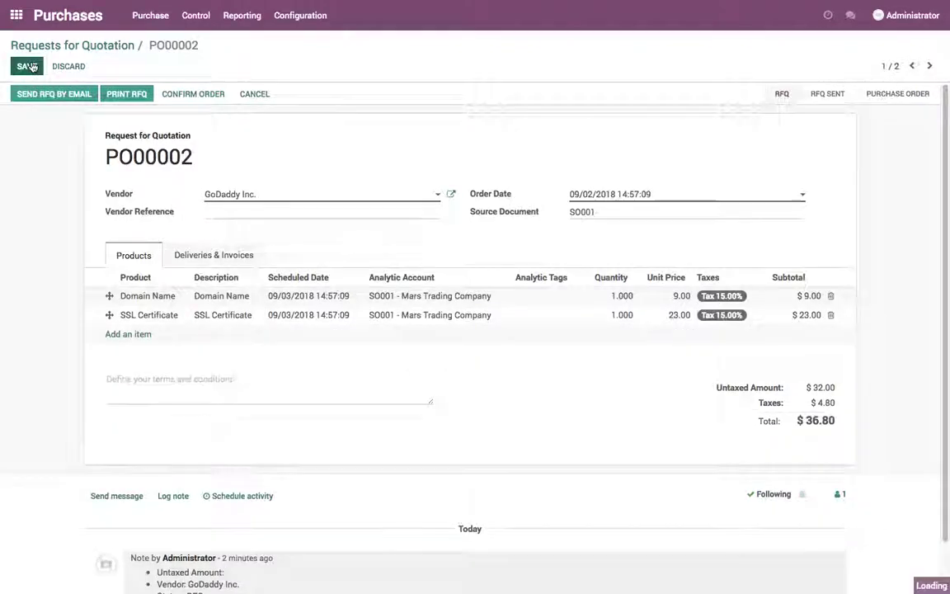
pyautogui.click(209, 99)
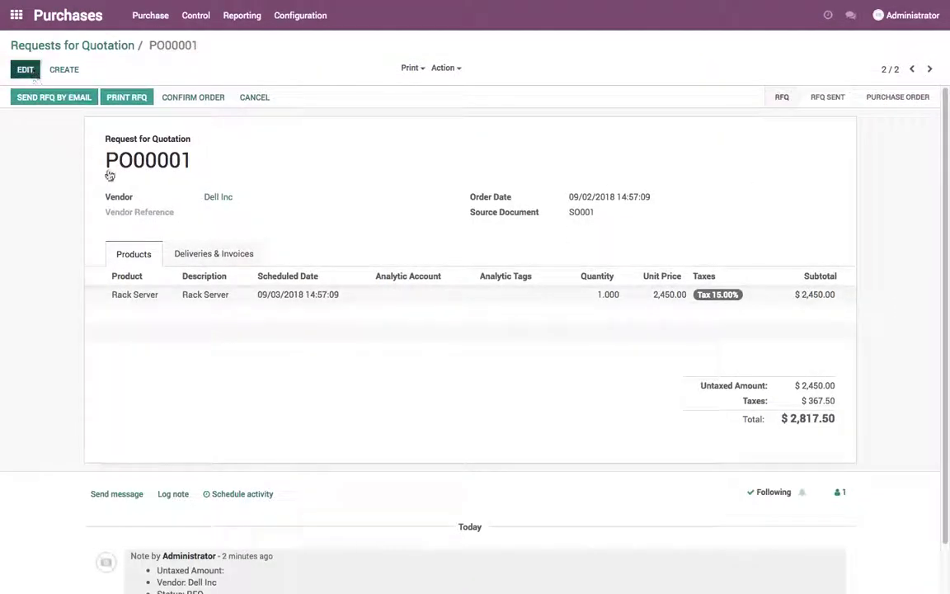
# Set the Dell Inc Rack Server line's analytic account to SO001 - Mars Trading Company, and save and confirm the order
pyautogui.click(26, 69)
pyautogui.click(444, 304)
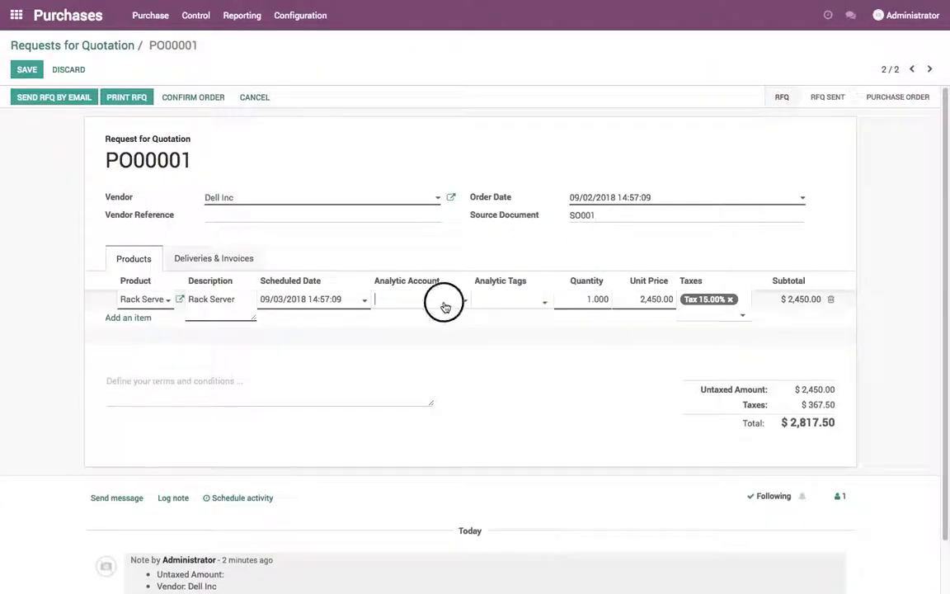
pyautogui.click(445, 323)
pyautogui.click(429, 318)
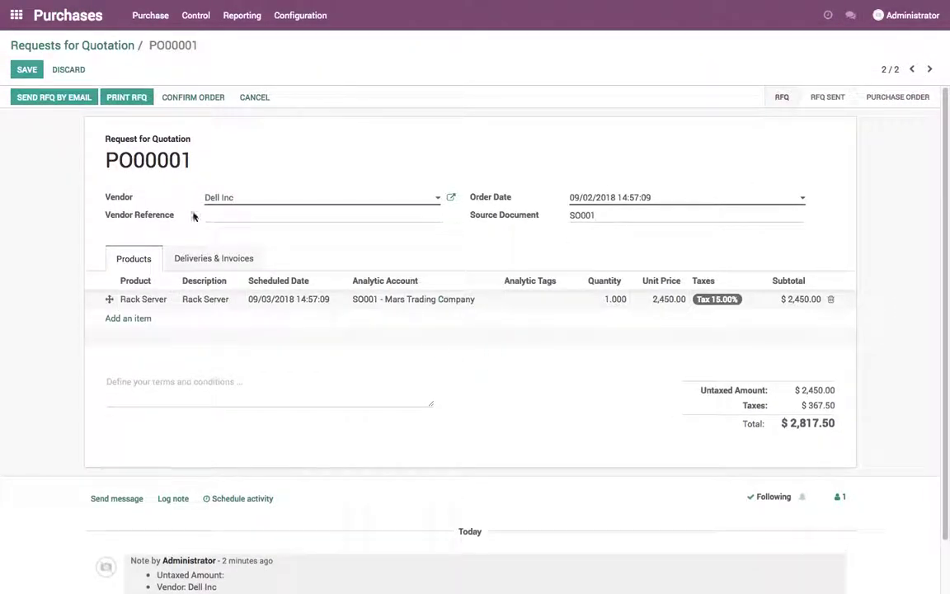
pyautogui.click(30, 71)
pyautogui.click(192, 98)
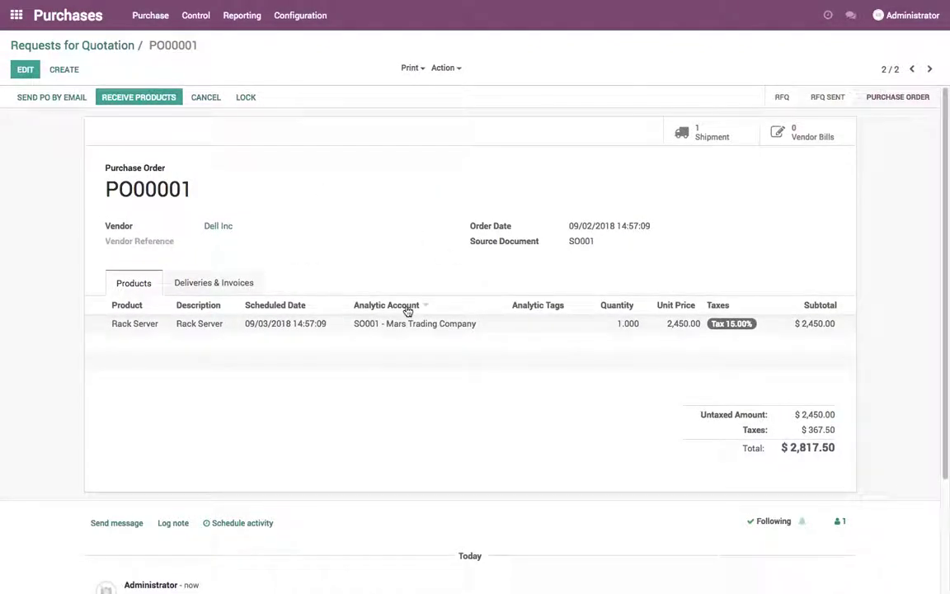
# Switch to the Inventory app and validate the Dell Inc receipt as an immediate transfer of all reserved quantities
pyautogui.click(18, 17)
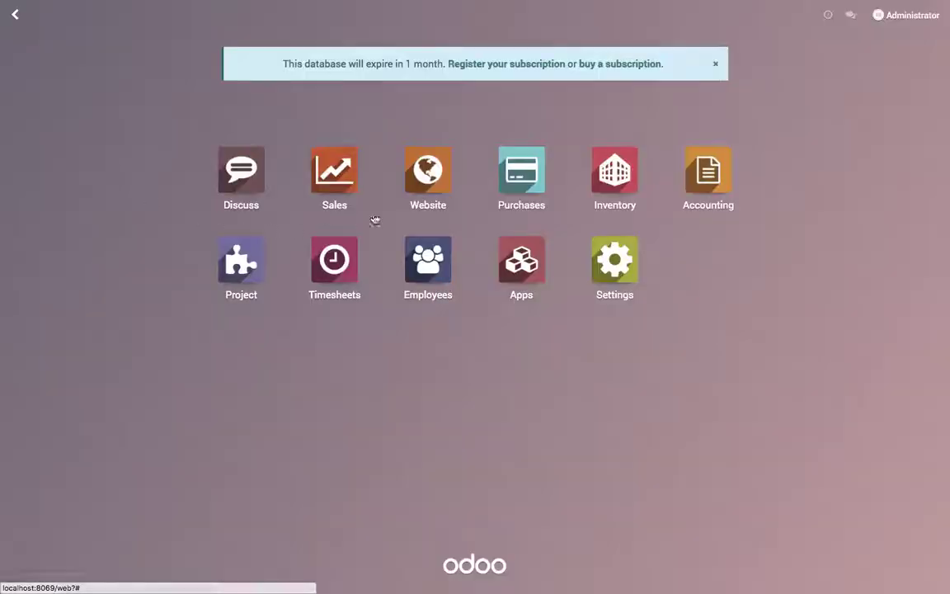
pyautogui.click(614, 178)
pyautogui.click(53, 108)
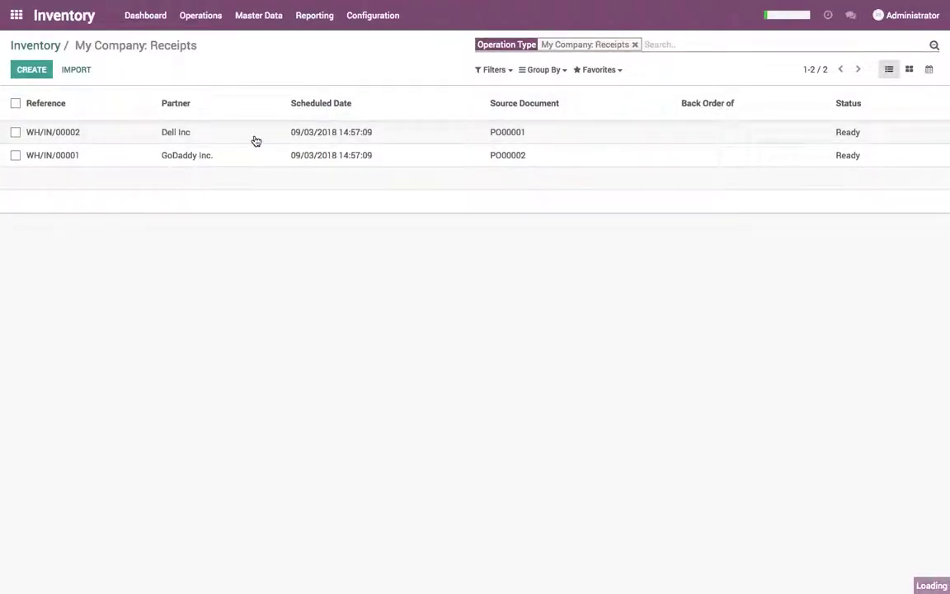
pyautogui.click(256, 142)
pyautogui.click(36, 90)
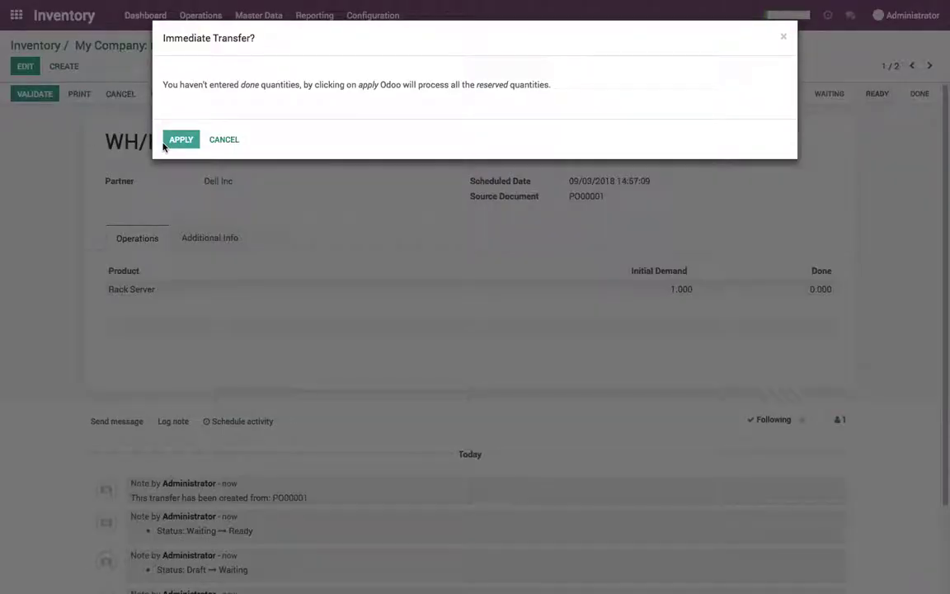
pyautogui.click(169, 142)
# Go to the GoDaddy Inc. receipt and validate it as an immediate transfer
pyautogui.click(929, 66)
pyautogui.click(41, 98)
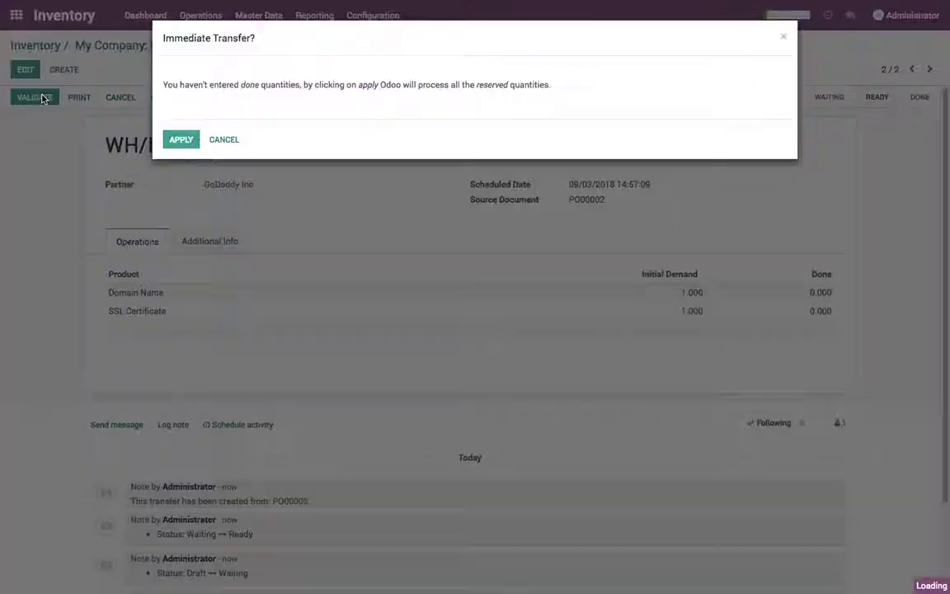
pyautogui.click(183, 137)
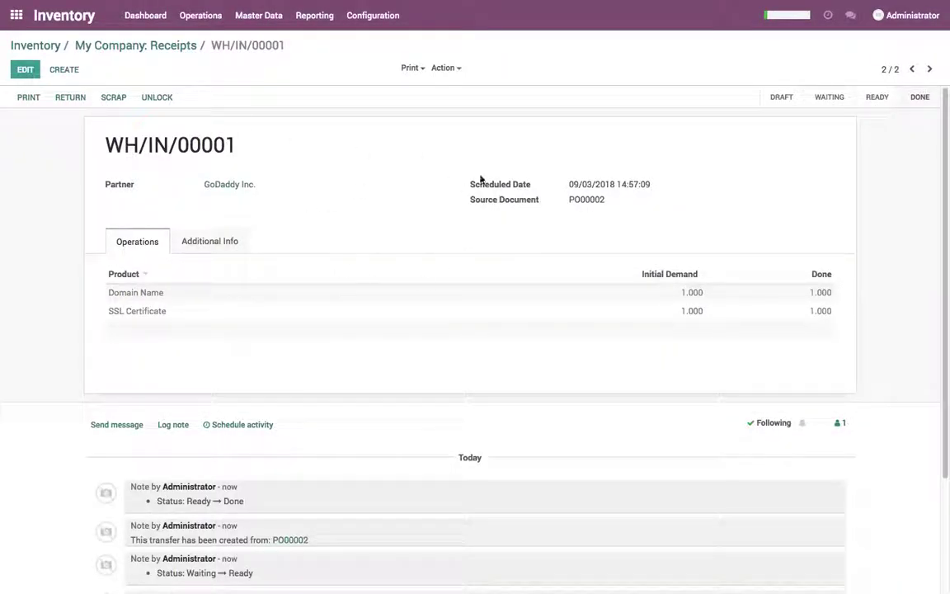
# Switch to the Project app and open the timesheets of the SO001:Website Development task for editing
pyautogui.click(41, 48)
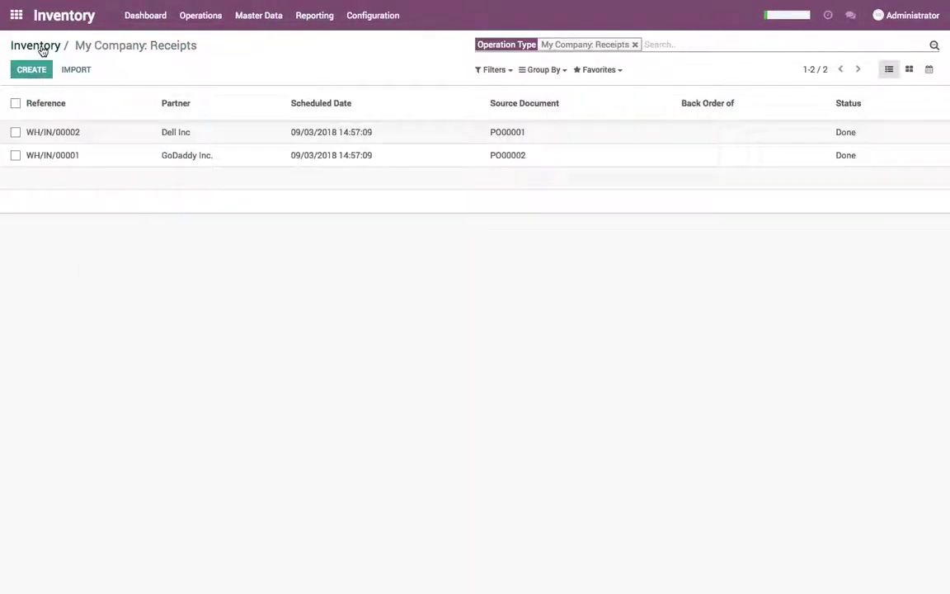
pyautogui.click(41, 48)
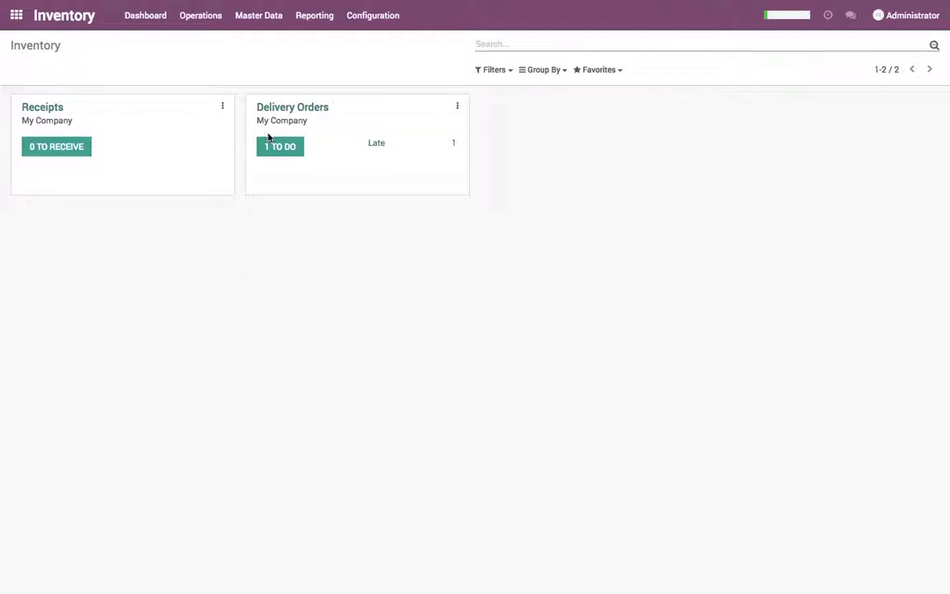
pyautogui.click(16, 16)
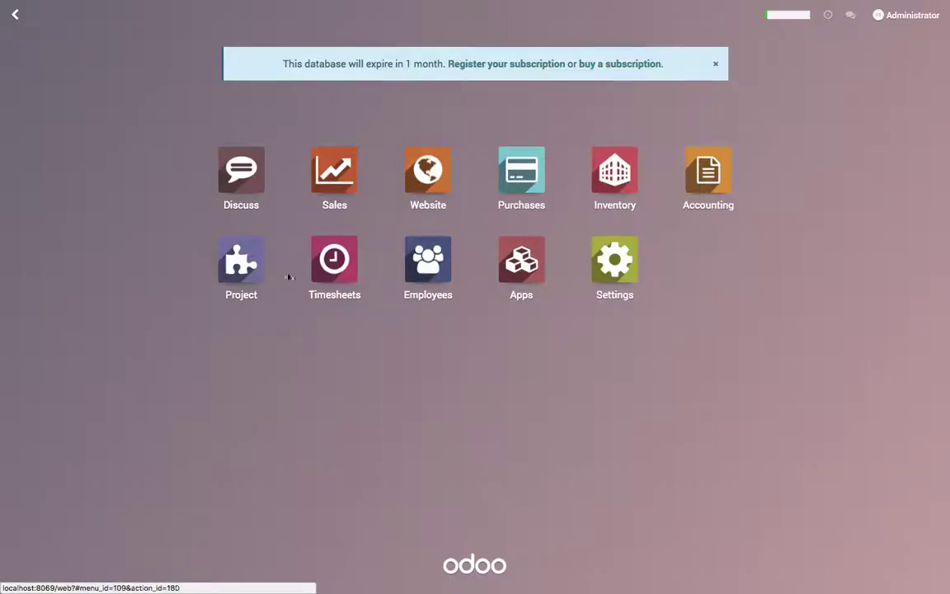
pyautogui.click(231, 251)
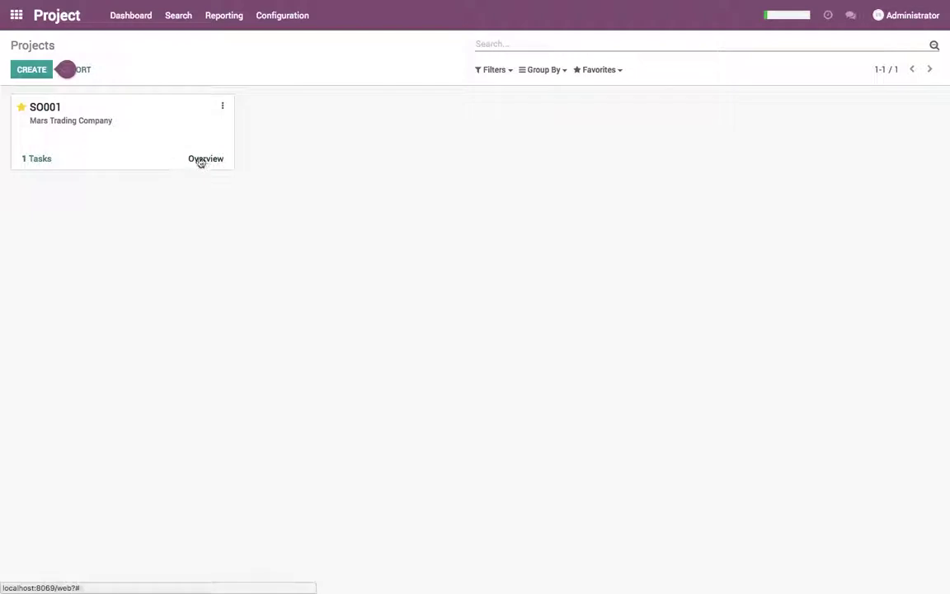
pyautogui.click(116, 132)
pyautogui.click(82, 148)
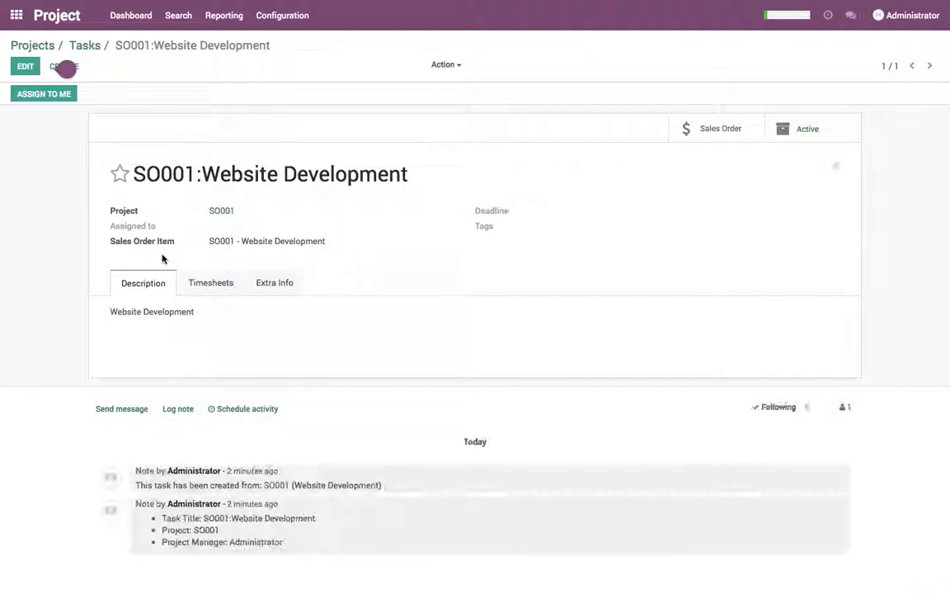
pyautogui.click(26, 66)
pyautogui.click(216, 295)
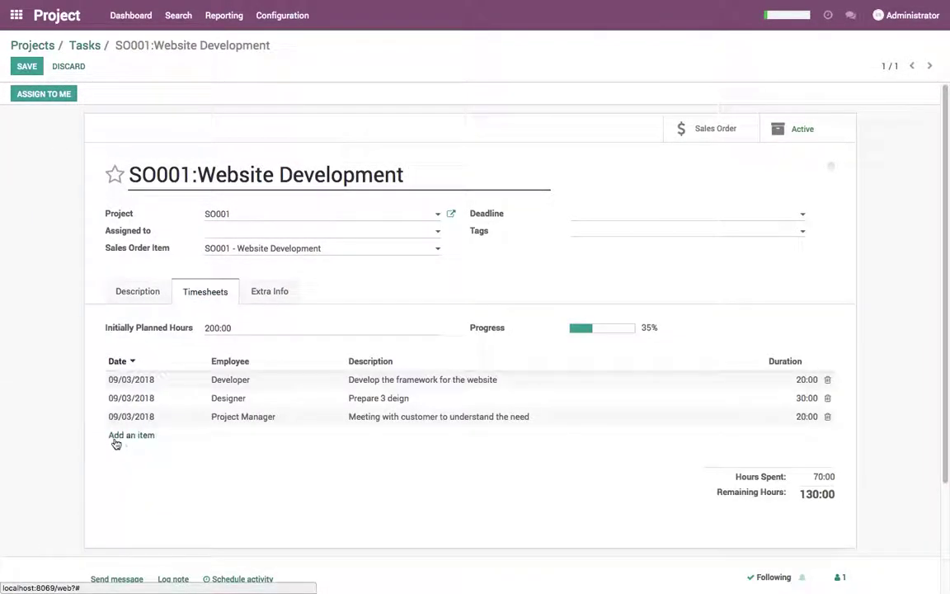
pyautogui.click(129, 437)
pyautogui.write('De')
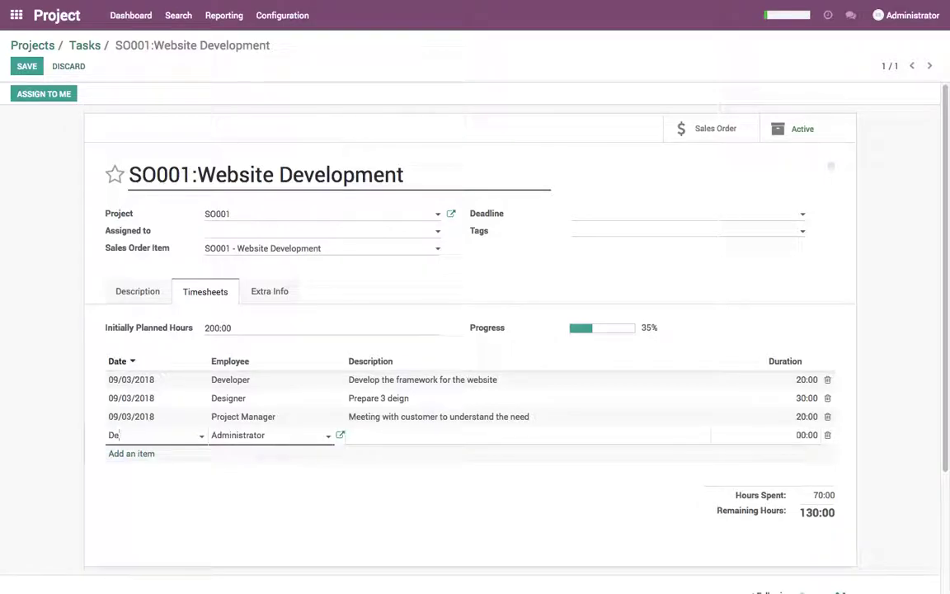
pyautogui.press('Tab')
pyautogui.press('Escape')
pyautogui.press('Escape')
pyautogui.click(826, 436)
# Add a 20-hour timesheet line for the Developer described as "Setup server, domain and ssl", and save the task
pyautogui.click(116, 437)
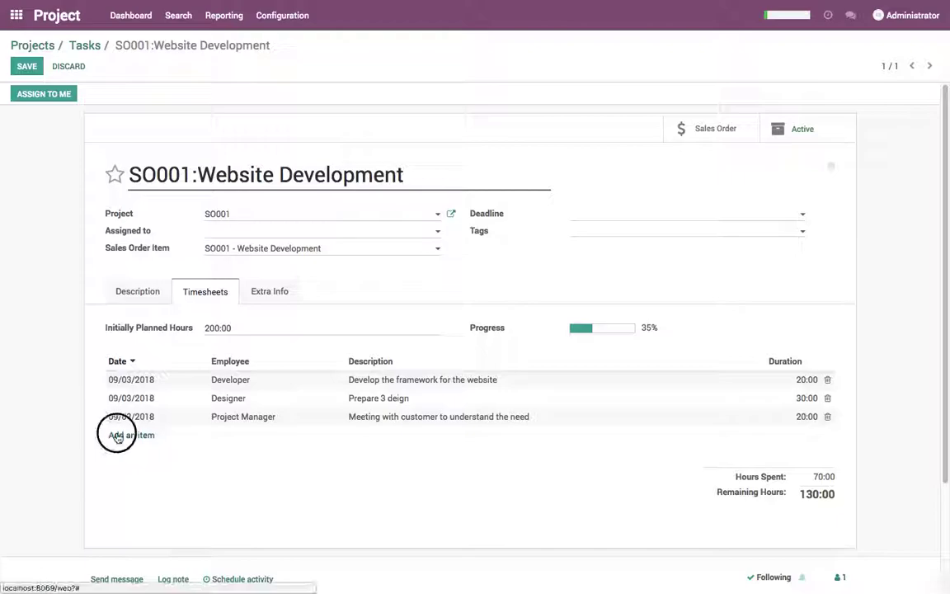
pyautogui.press('Tab')
pyautogui.write('De')
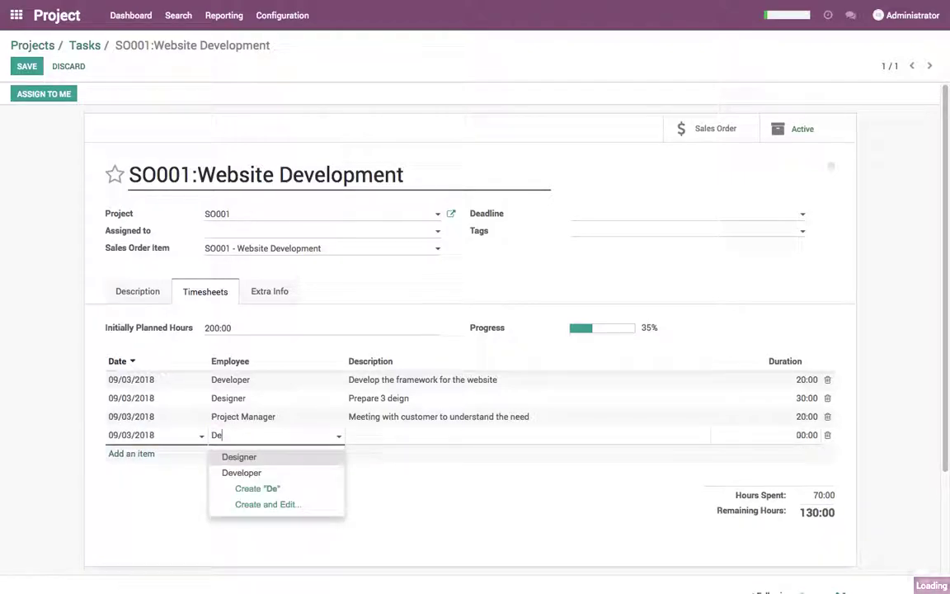
pyautogui.press('Tab')
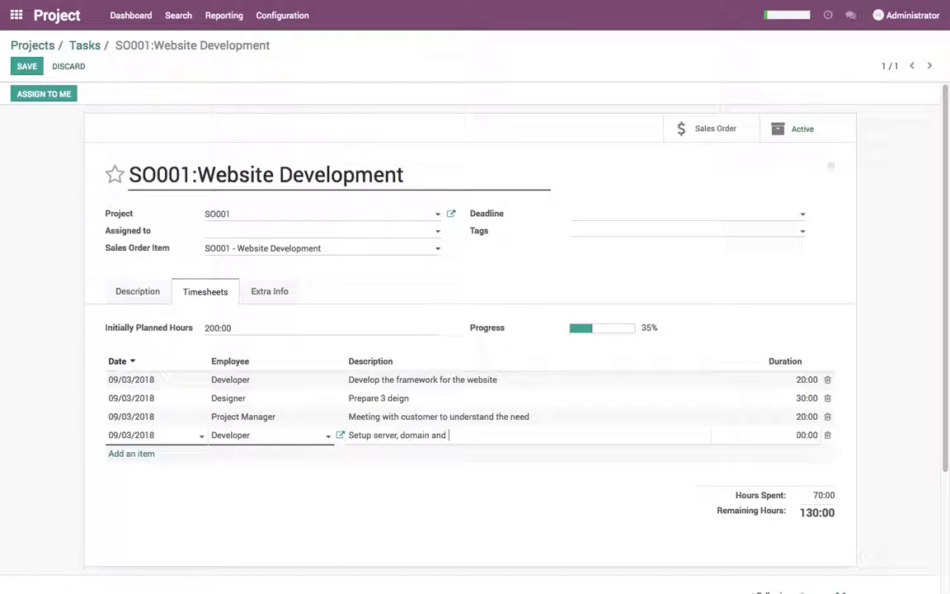
pyautogui.press('Tab')
pyautogui.write('20')
pyautogui.click(643, 260)
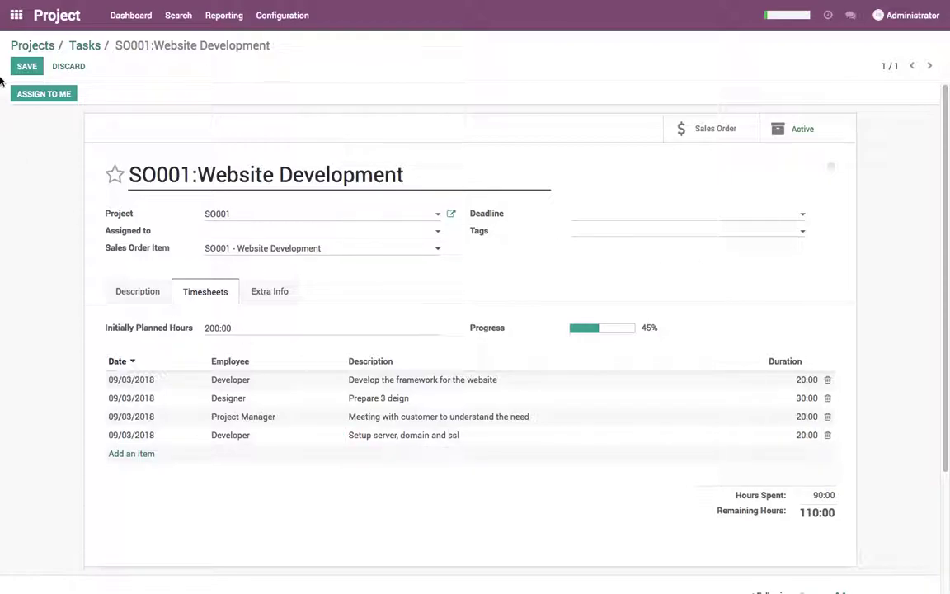
pyautogui.click(27, 66)
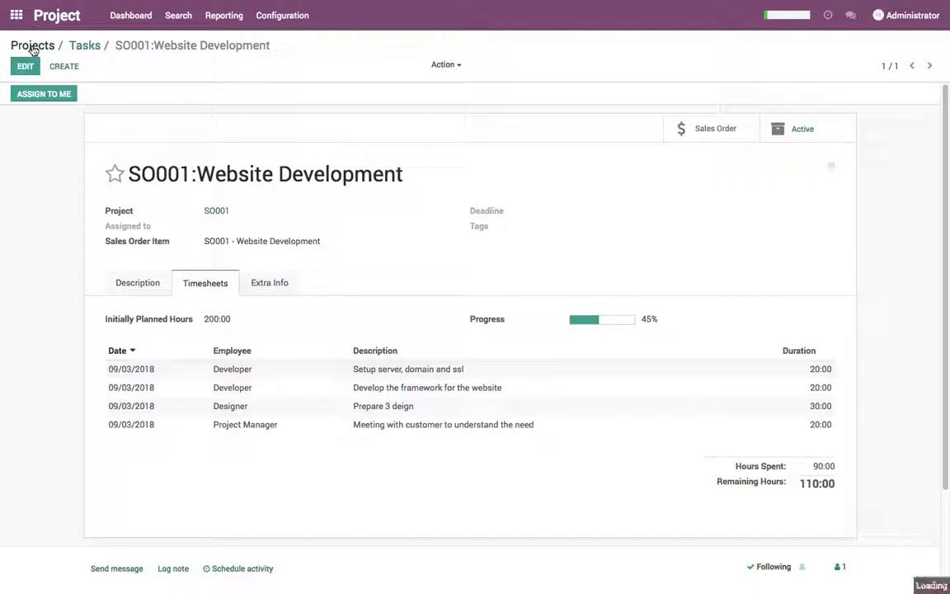
# Open the SO001 project's overview to review its hours and profitability
pyautogui.click(33, 46)
pyautogui.click(207, 163)
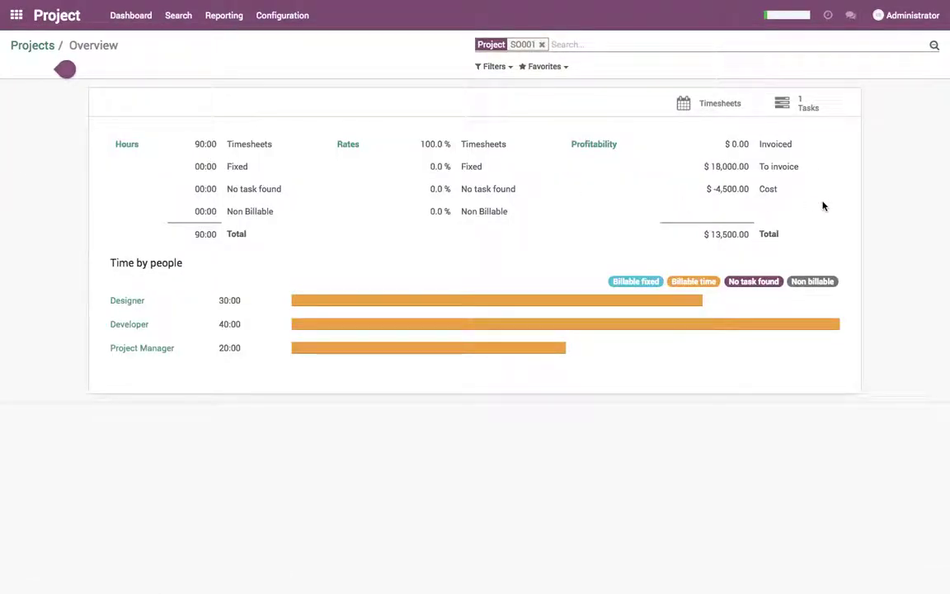
# Switch to the Sales app, validate the SO001 order's delivery as an immediate transfer, and return to the order
pyautogui.click(16, 15)
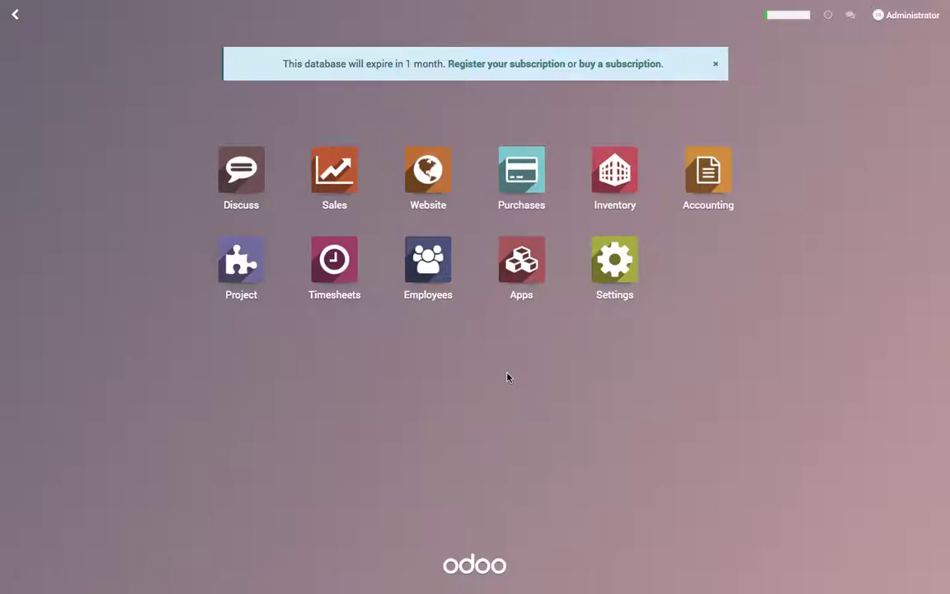
pyautogui.click(329, 203)
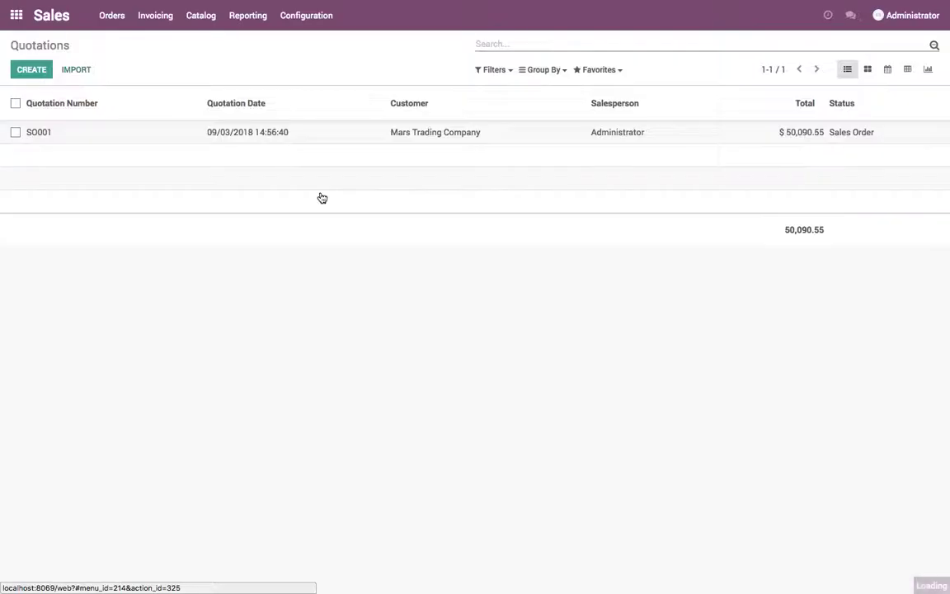
pyautogui.click(336, 135)
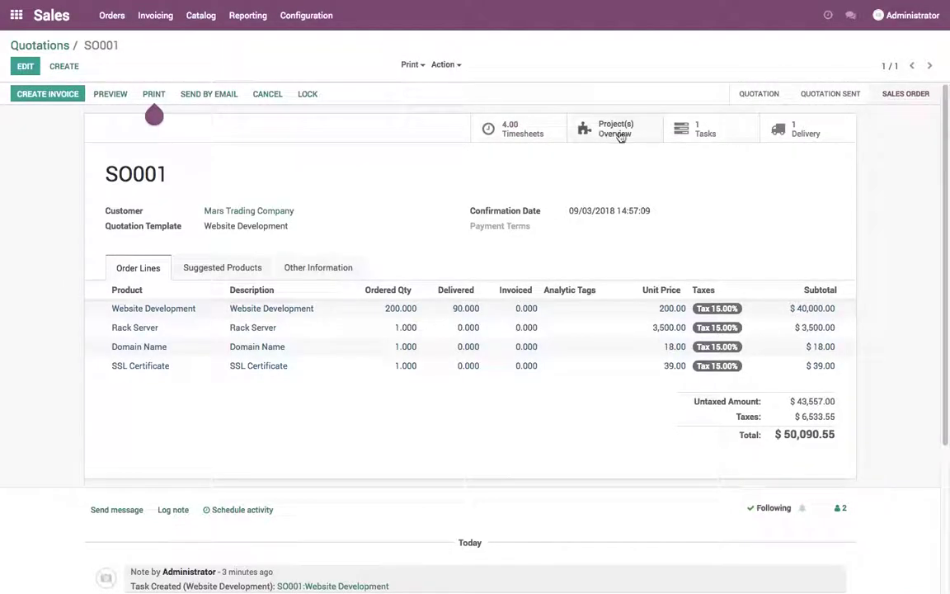
pyautogui.click(837, 136)
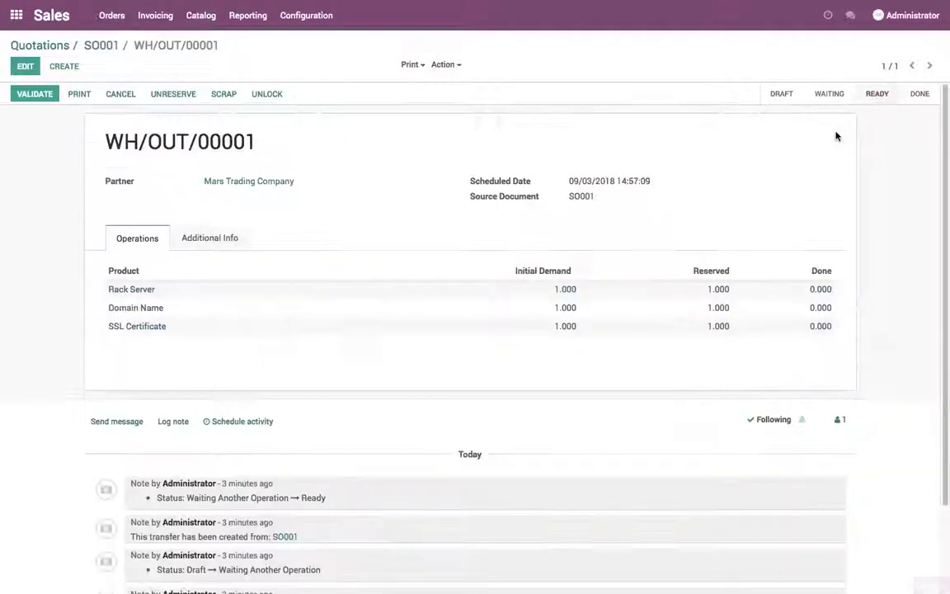
pyautogui.click(35, 94)
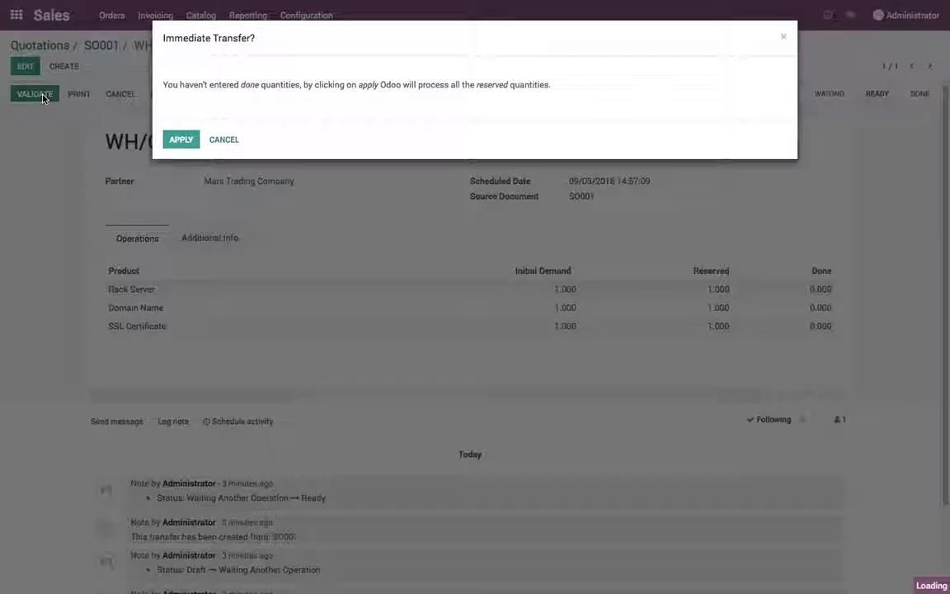
pyautogui.click(180, 141)
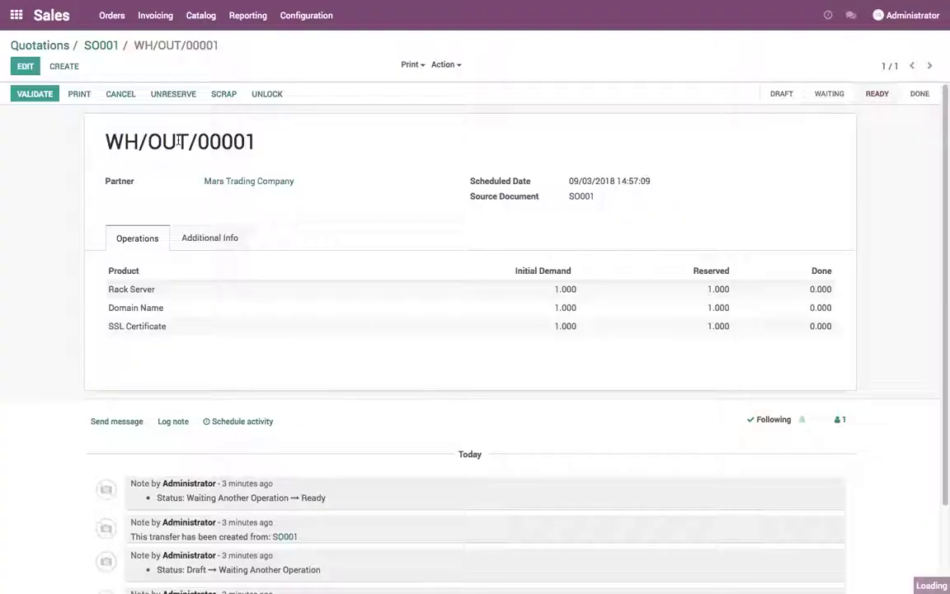
pyautogui.click(102, 47)
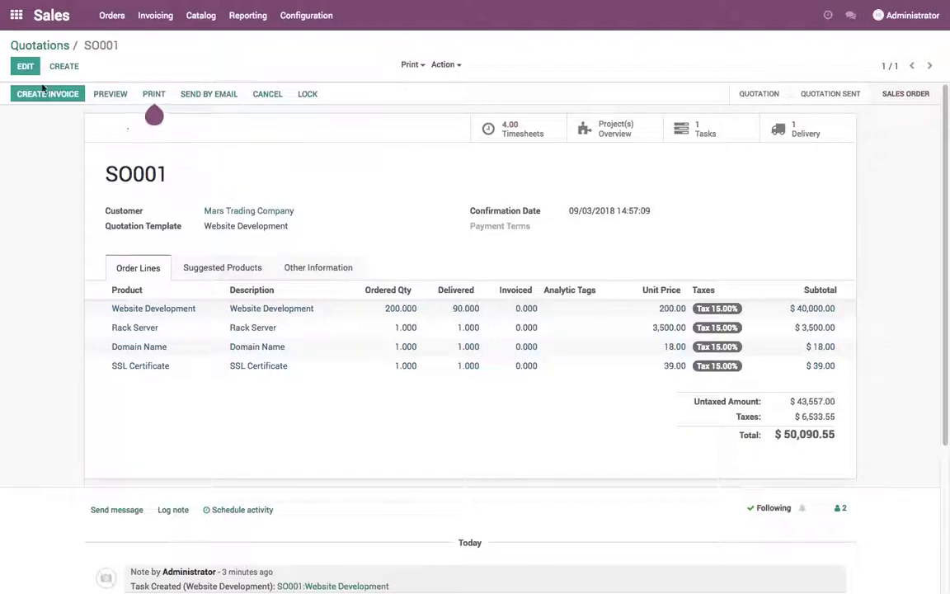
# Switch to the Accounting app, create a vendor bill from the Dell Inc purchase order, and save and validate it
pyautogui.click(16, 15)
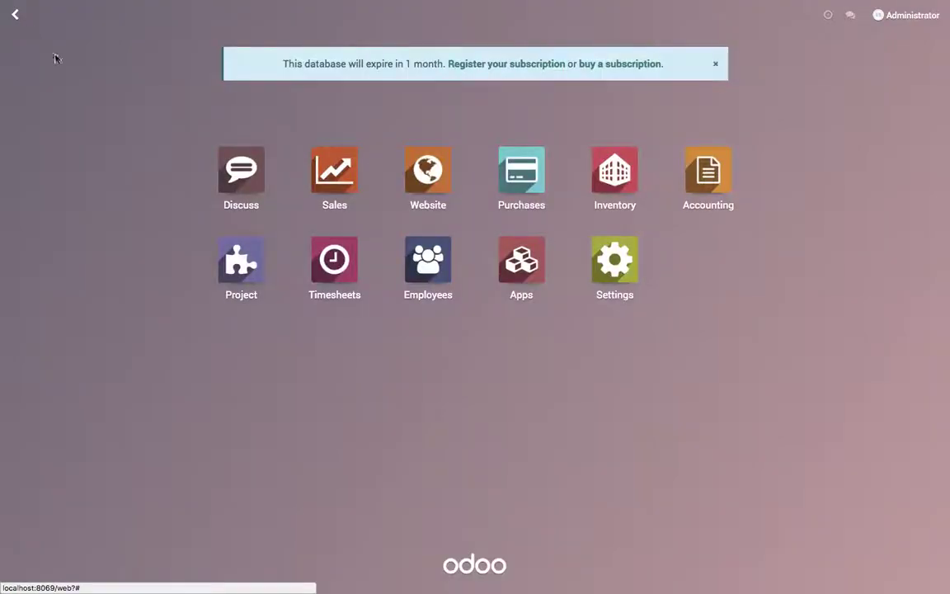
pyautogui.click(521, 168)
pyautogui.click(17, 14)
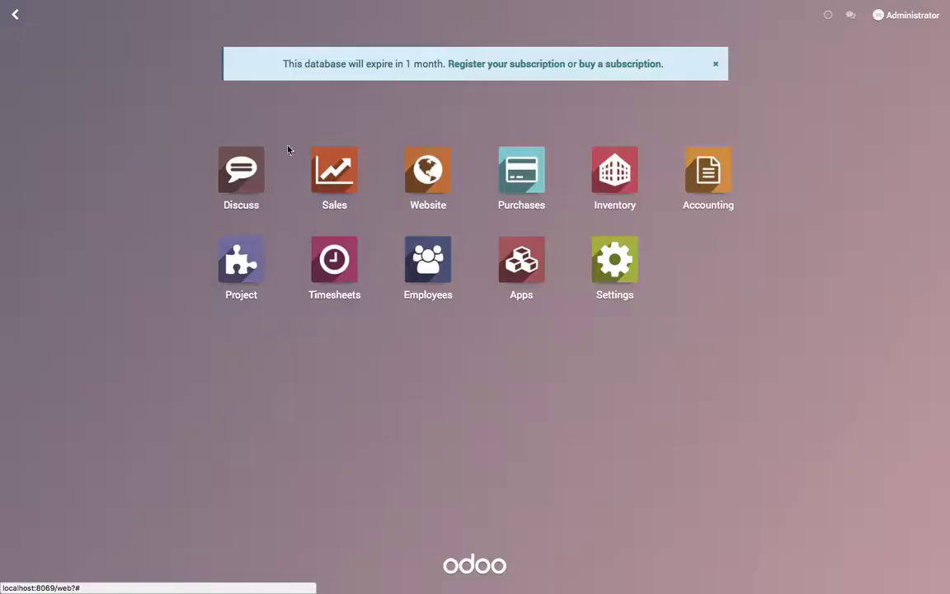
pyautogui.click(706, 186)
pyautogui.click(248, 29)
pyautogui.click(262, 56)
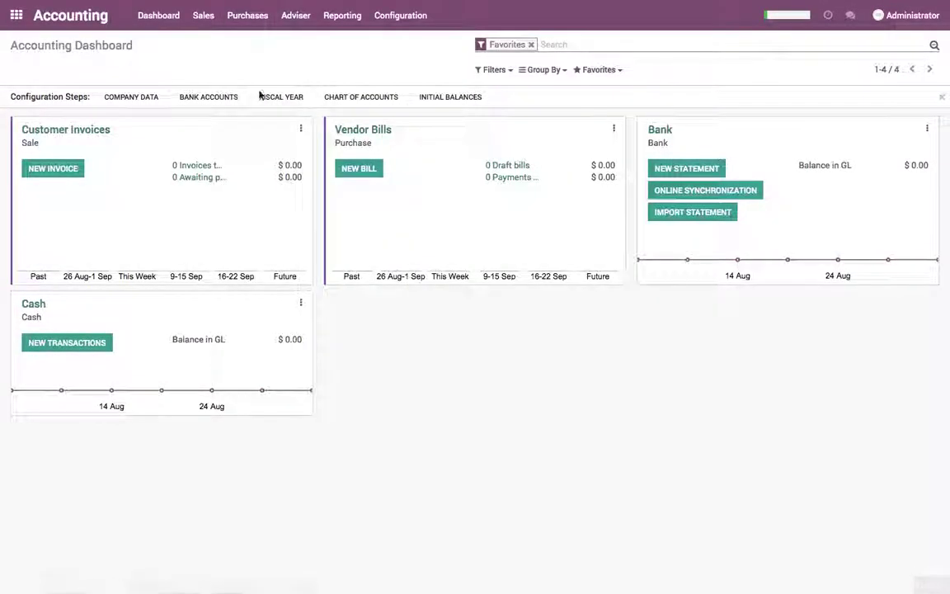
pyautogui.click(30, 69)
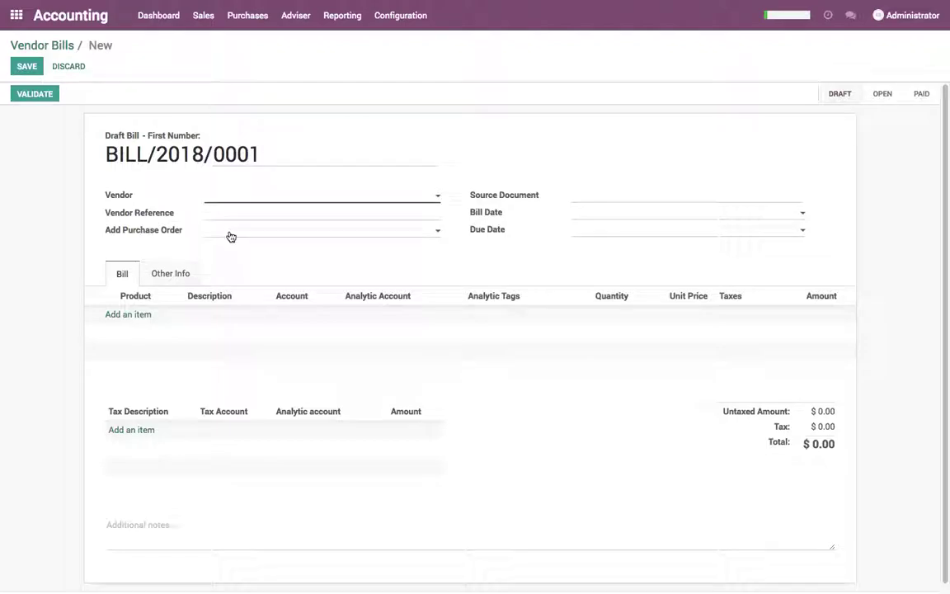
pyautogui.click(231, 237)
pyautogui.click(275, 263)
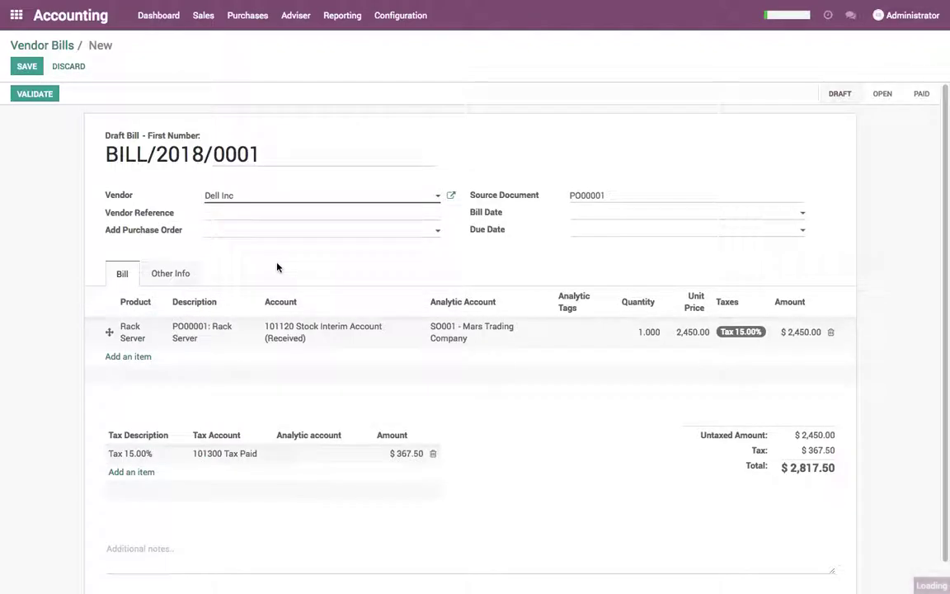
pyautogui.click(30, 67)
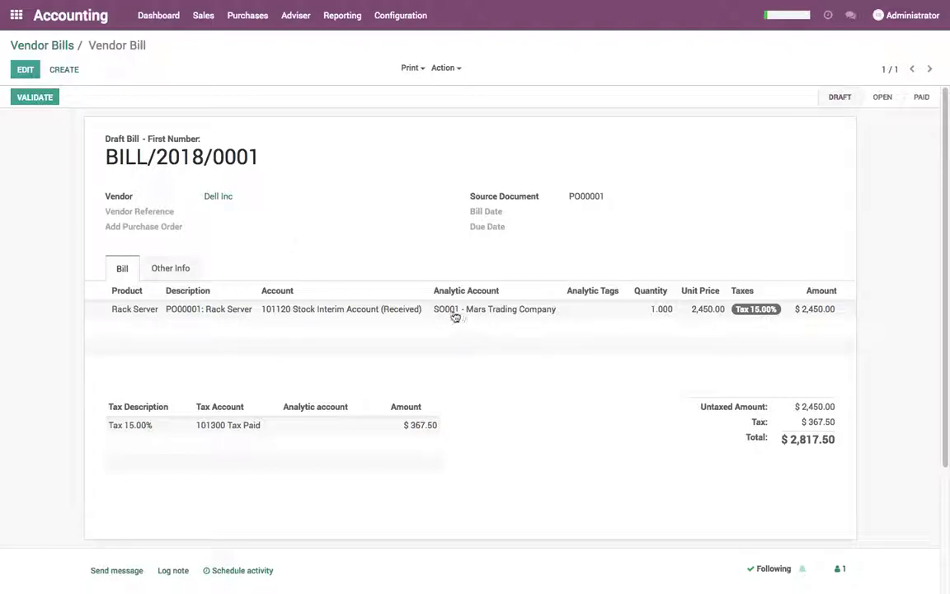
pyautogui.click(35, 98)
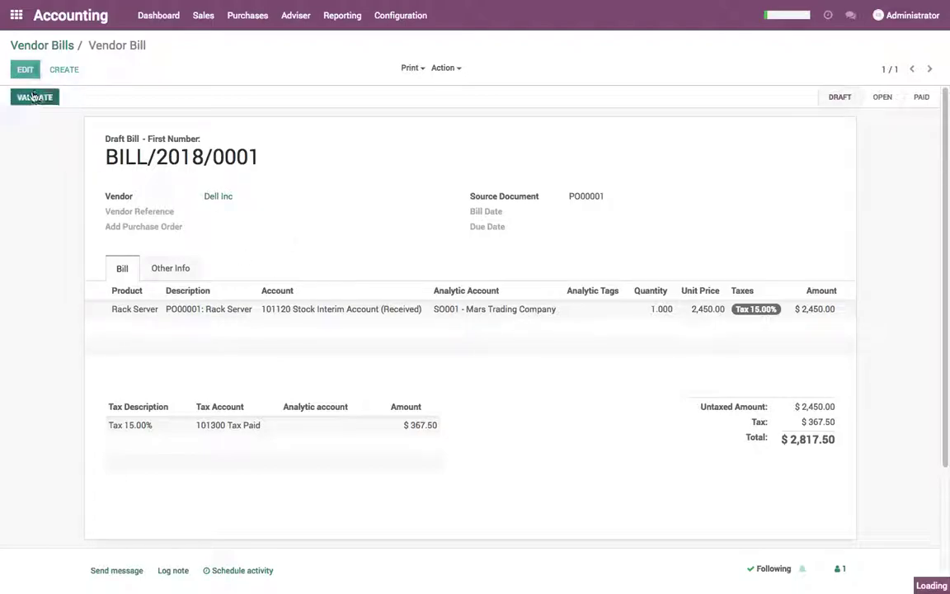
# Create another vendor bill from the GoDaddy Inc. purchase order, and save and validate it
pyautogui.click(65, 71)
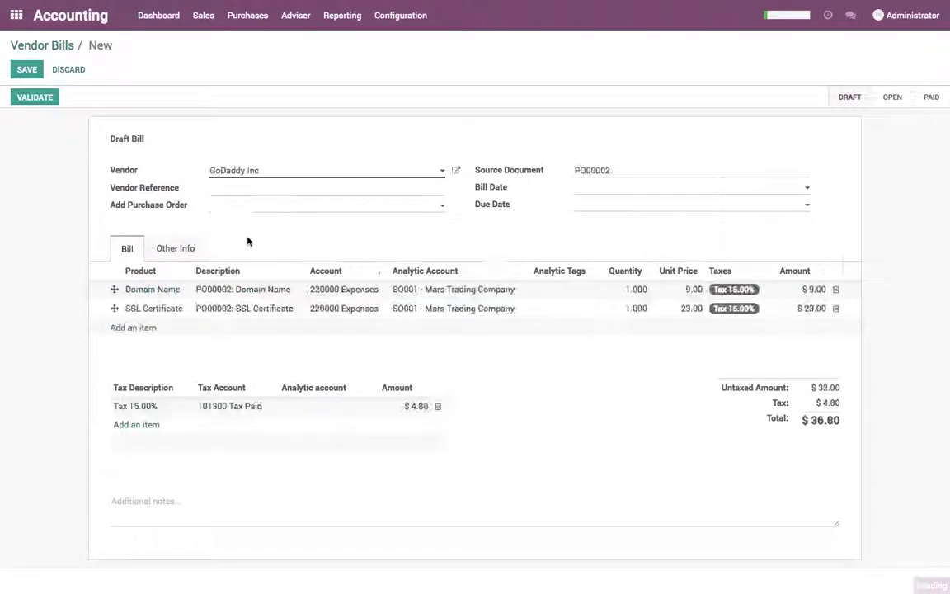
pyautogui.click(28, 70)
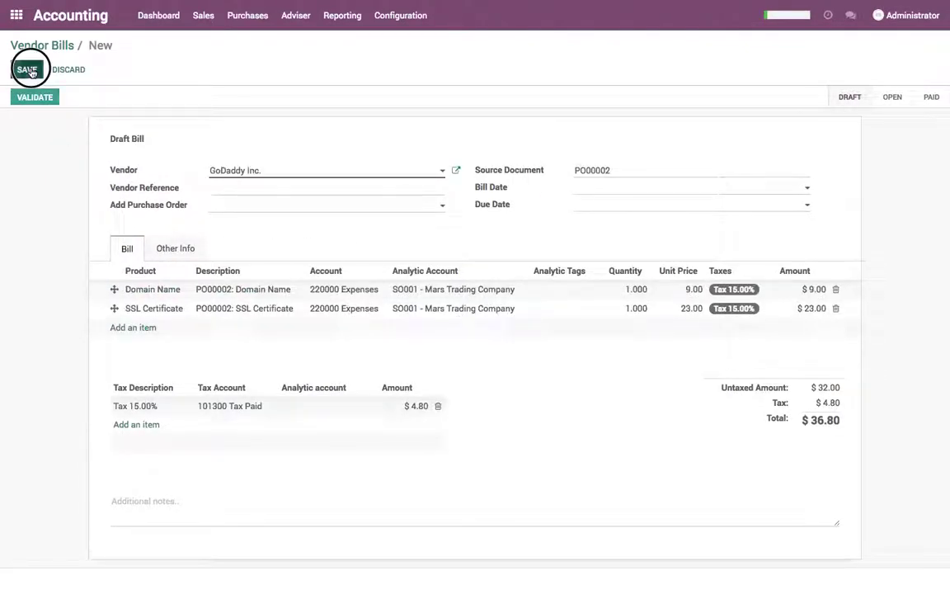
pyautogui.click(36, 98)
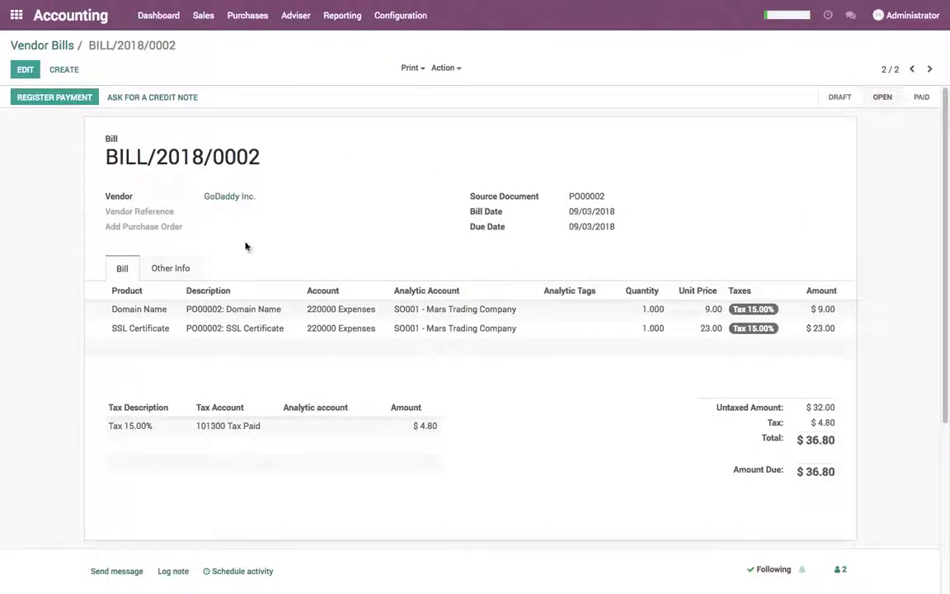
# Open the Analytic Entries report to examine the amounts recorded on the SO001 - Mars Trading Company account
pyautogui.click(62, 47)
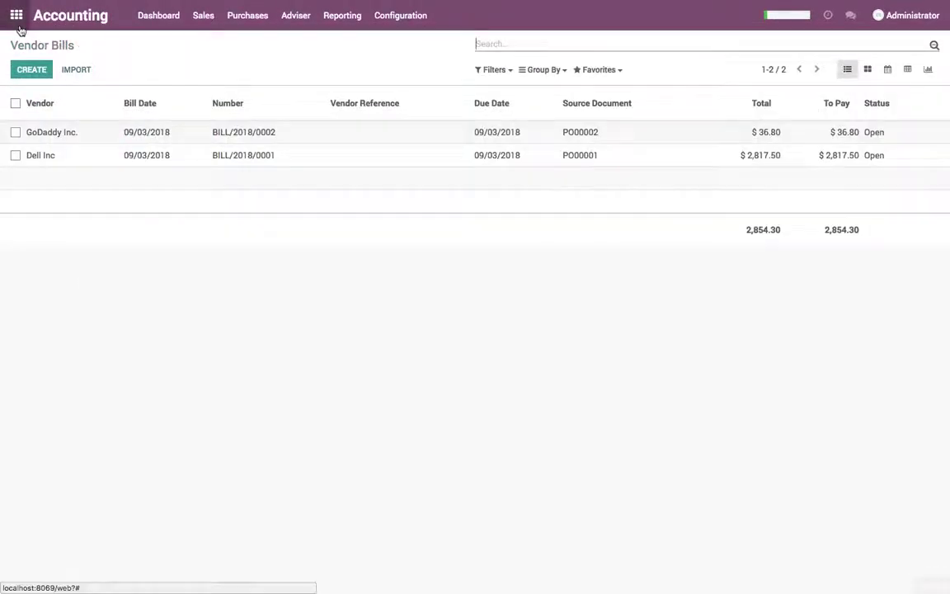
pyautogui.click(342, 16)
pyautogui.click(383, 327)
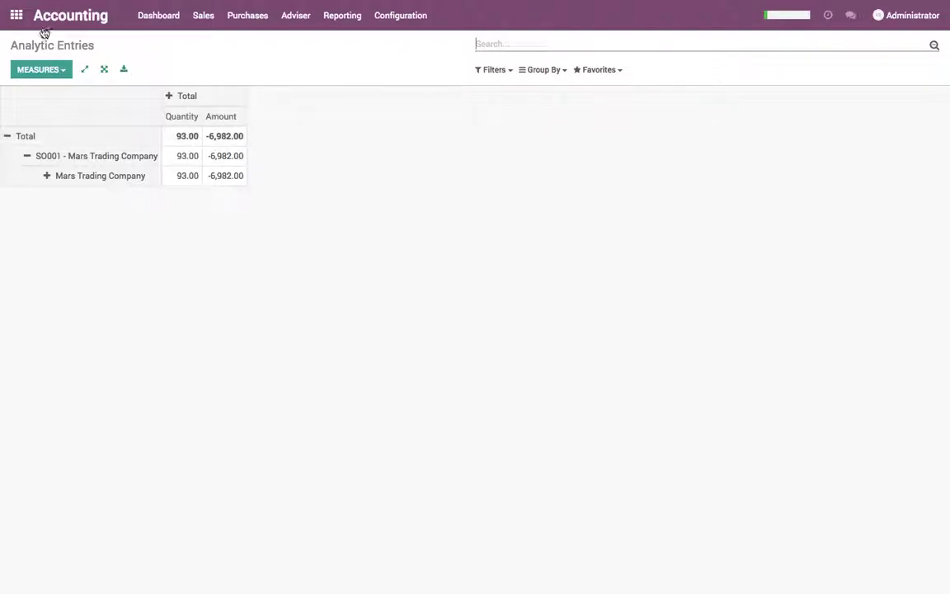
# Switch to the Sales app, create an invoice for the SO001 order's invoiceable lines, and validate it
pyautogui.click(16, 15)
pyautogui.click(333, 169)
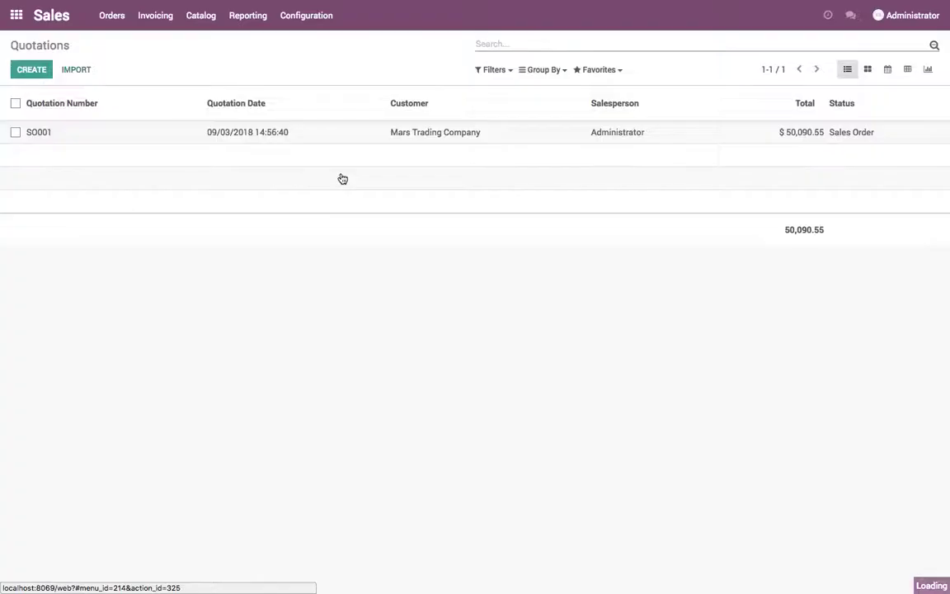
pyautogui.click(299, 141)
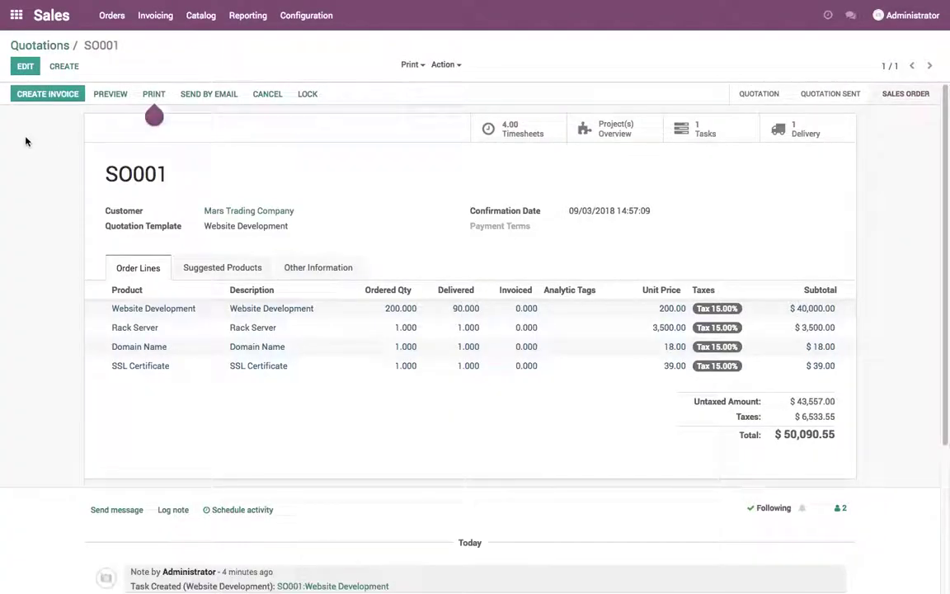
pyautogui.click(48, 94)
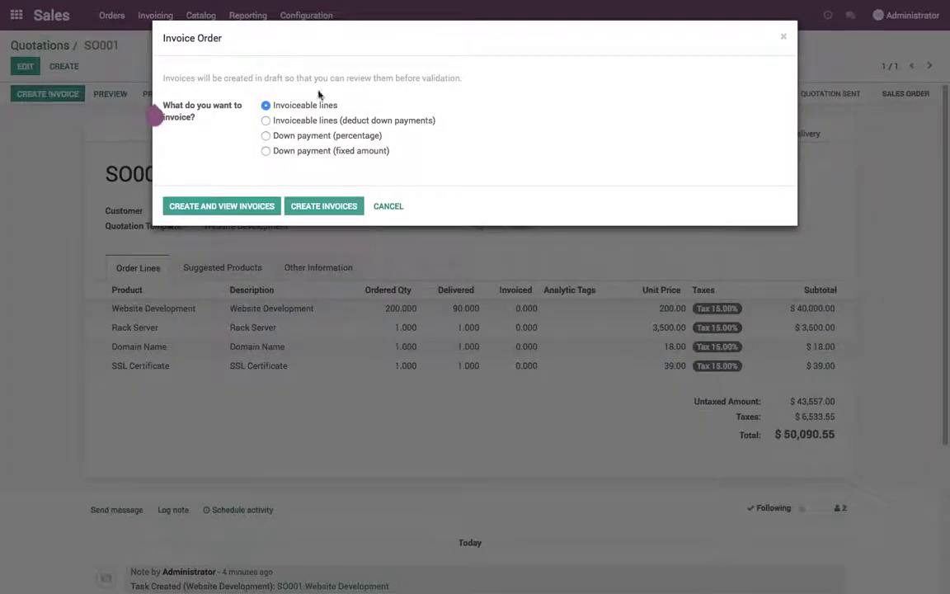
pyautogui.click(218, 205)
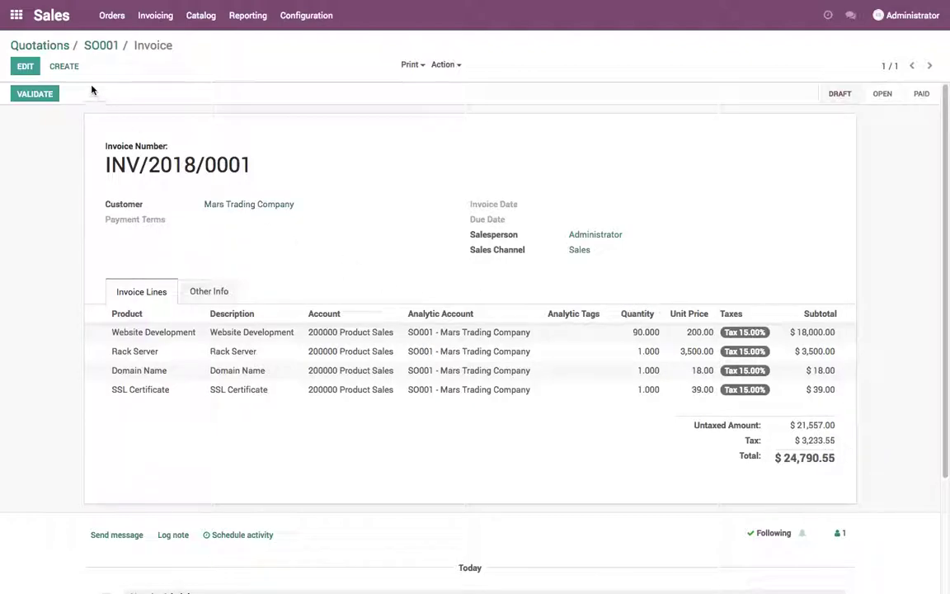
pyautogui.click(36, 94)
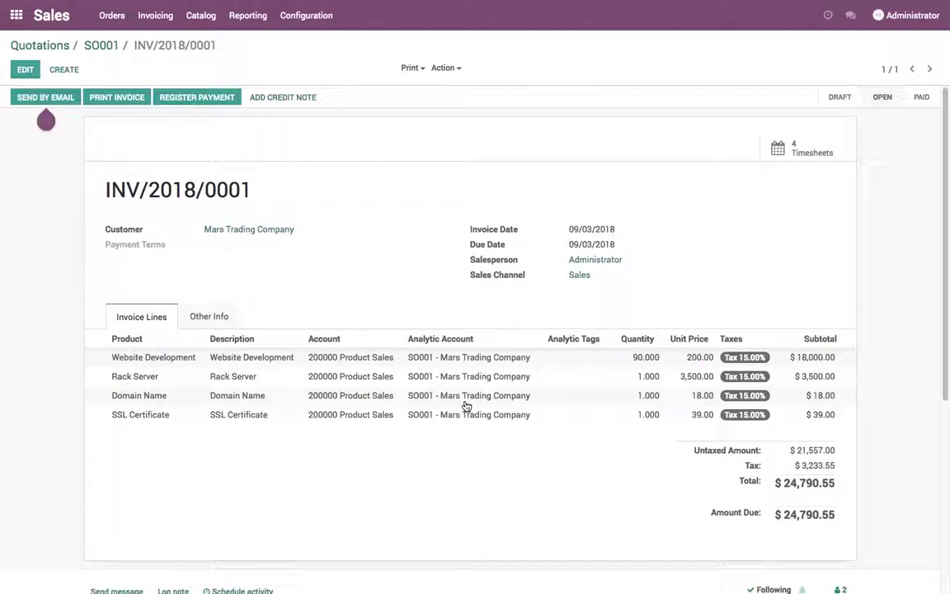
# Switch to the Accounting app, open the Analytic Entries report, and list the entries behind the Mars Trading Company partner's amount
pyautogui.click(15, 15)
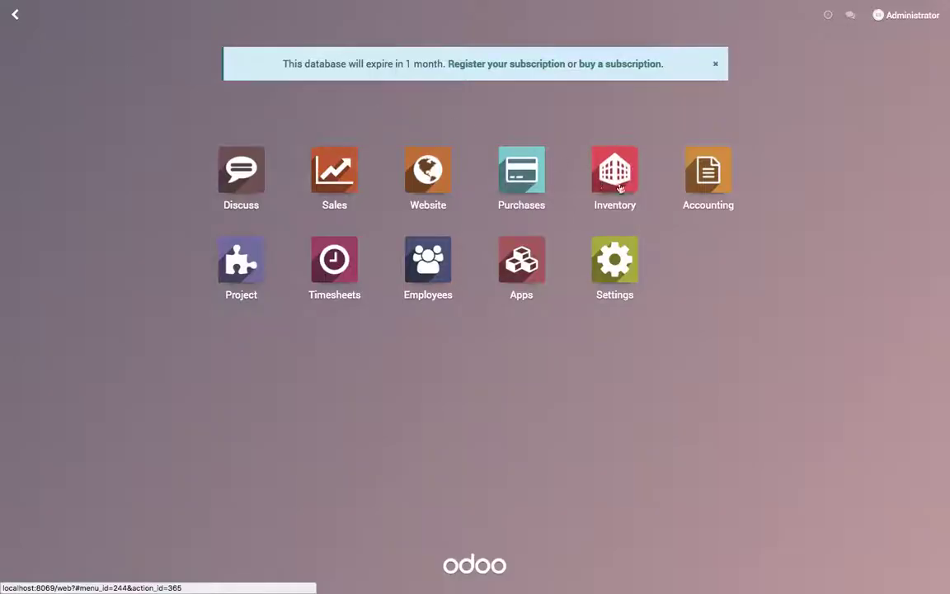
pyautogui.click(707, 173)
pyautogui.click(342, 16)
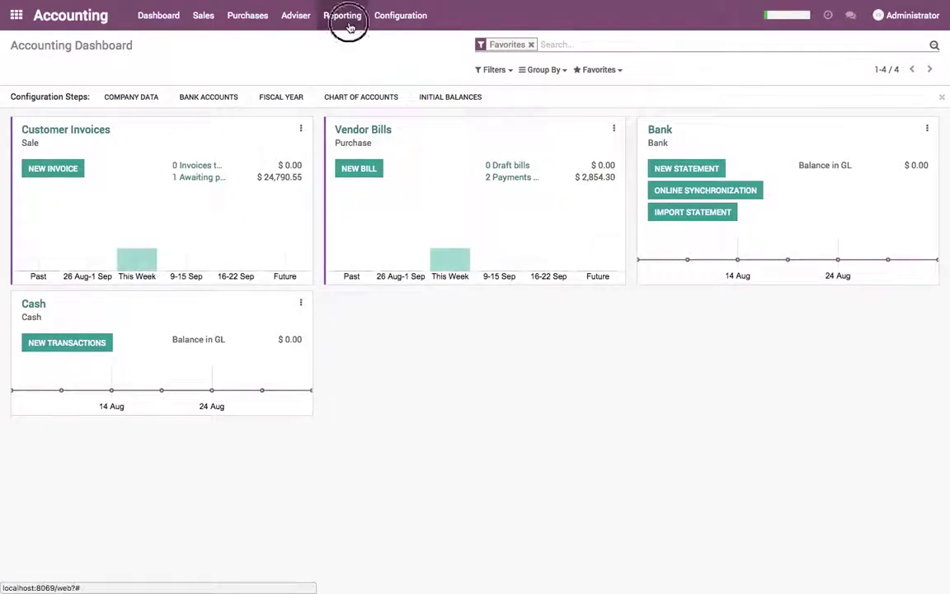
pyautogui.click(369, 324)
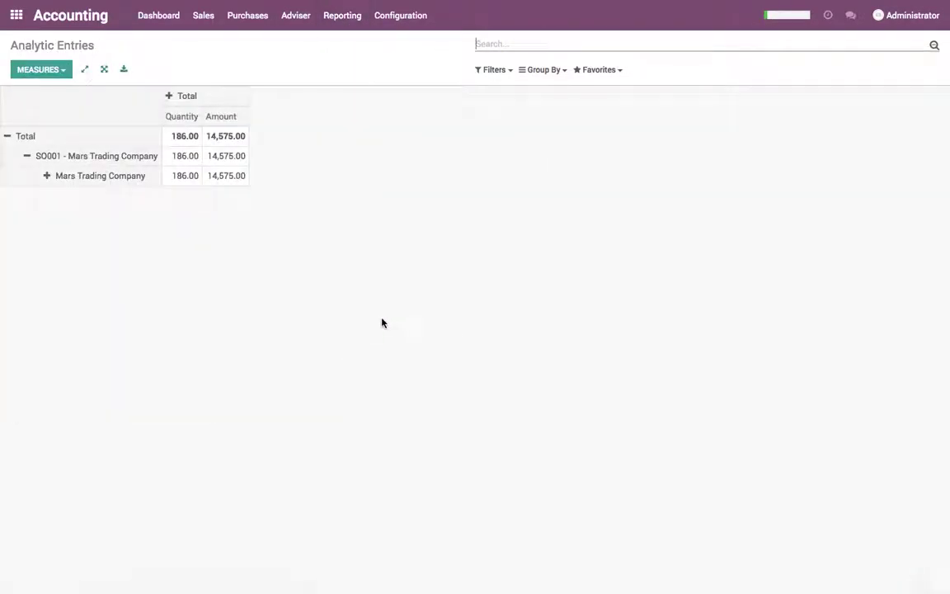
pyautogui.click(237, 176)
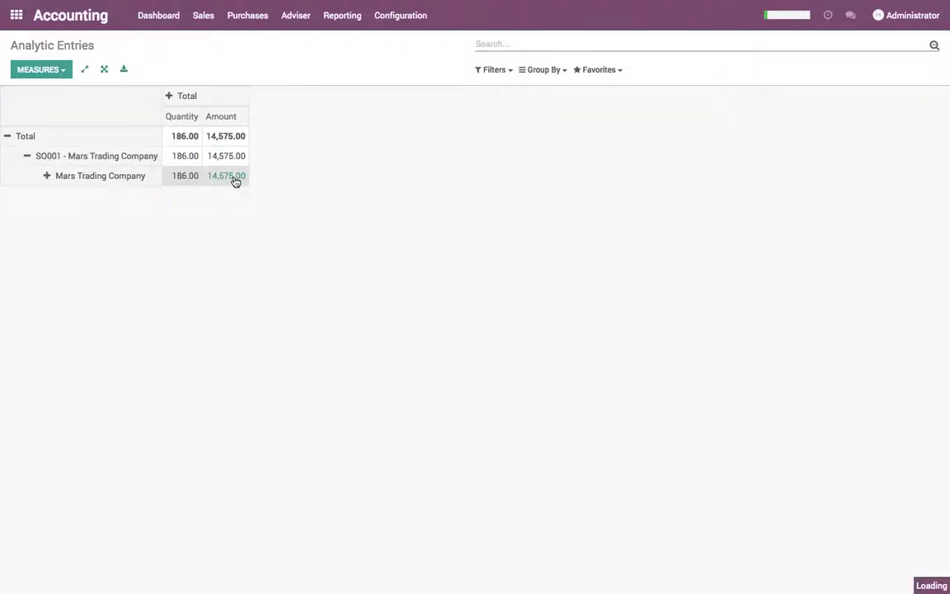
# Group the listed analytic entries by Product and expand the Domain Name and Rack Server groups
pyautogui.click(554, 70)
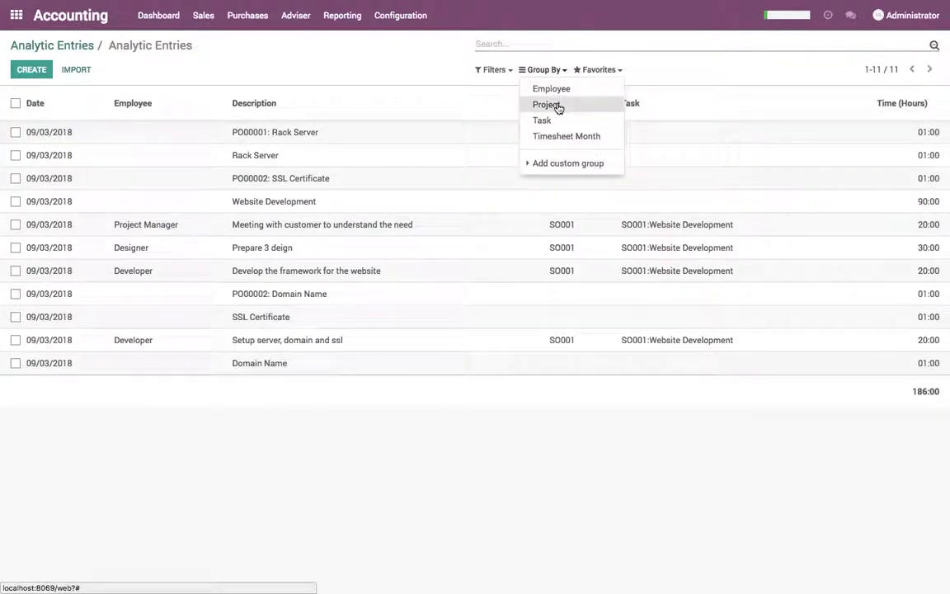
pyautogui.click(557, 163)
pyautogui.click(561, 178)
pyautogui.press('p')
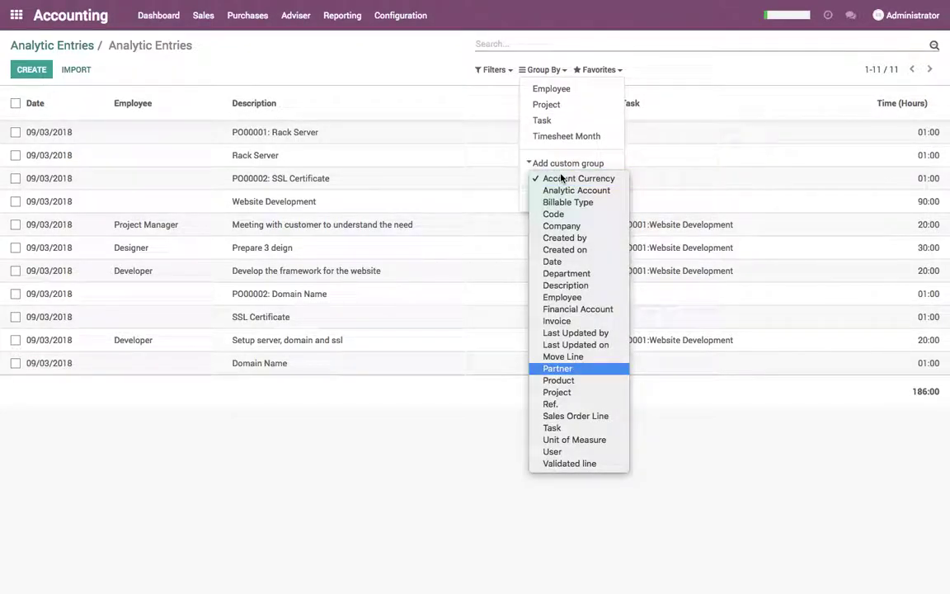
pyautogui.click(584, 380)
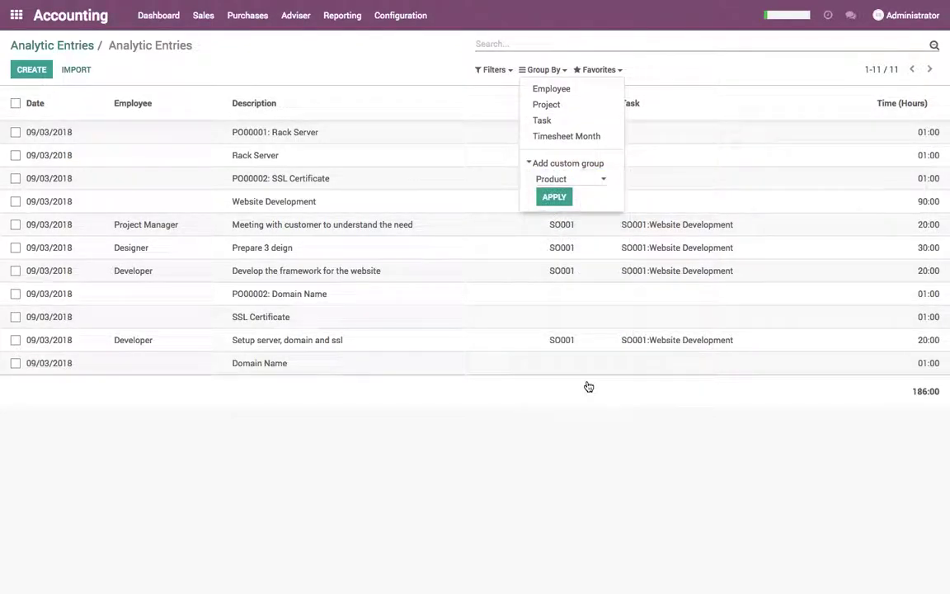
pyautogui.click(557, 202)
pyautogui.click(403, 329)
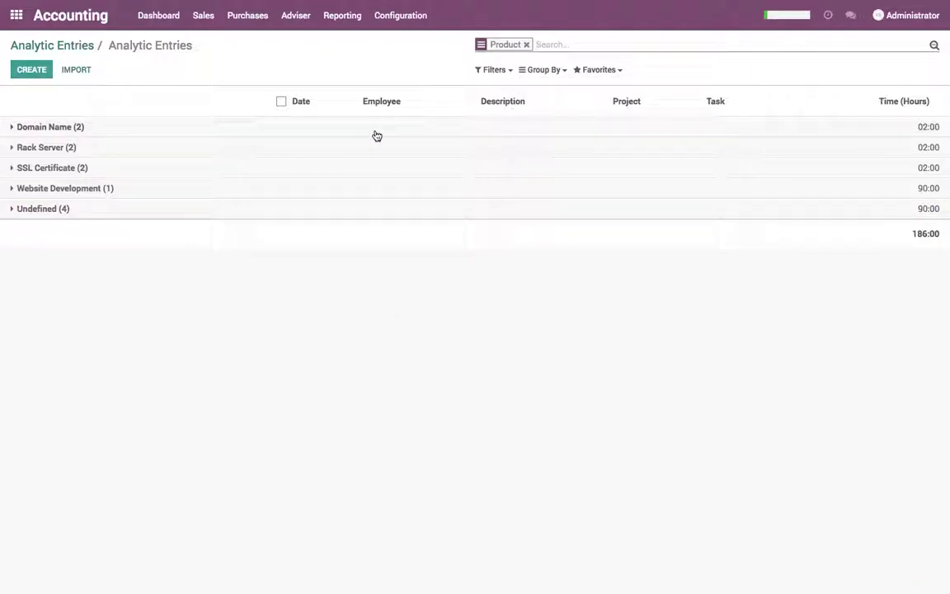
pyautogui.click(933, 128)
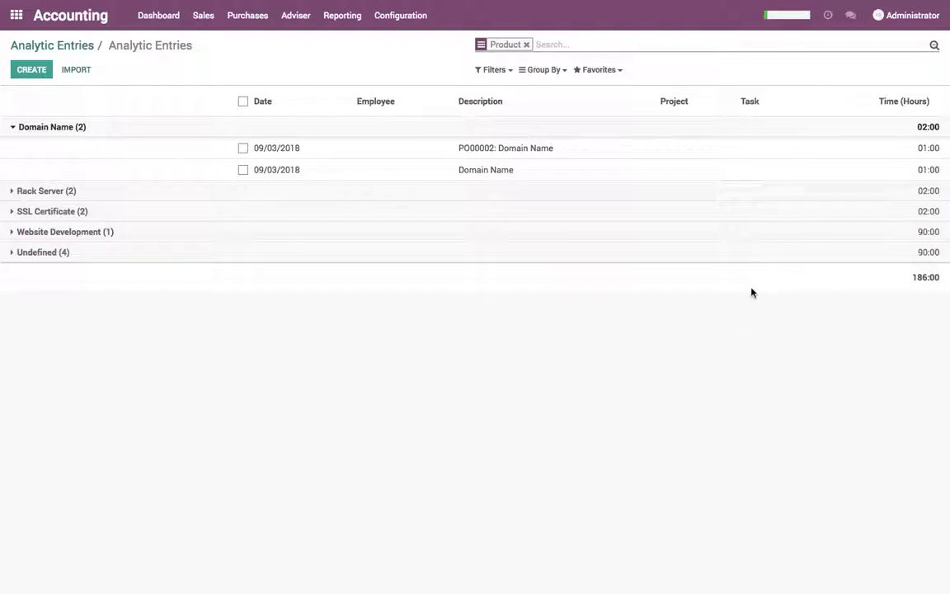
pyautogui.click(458, 198)
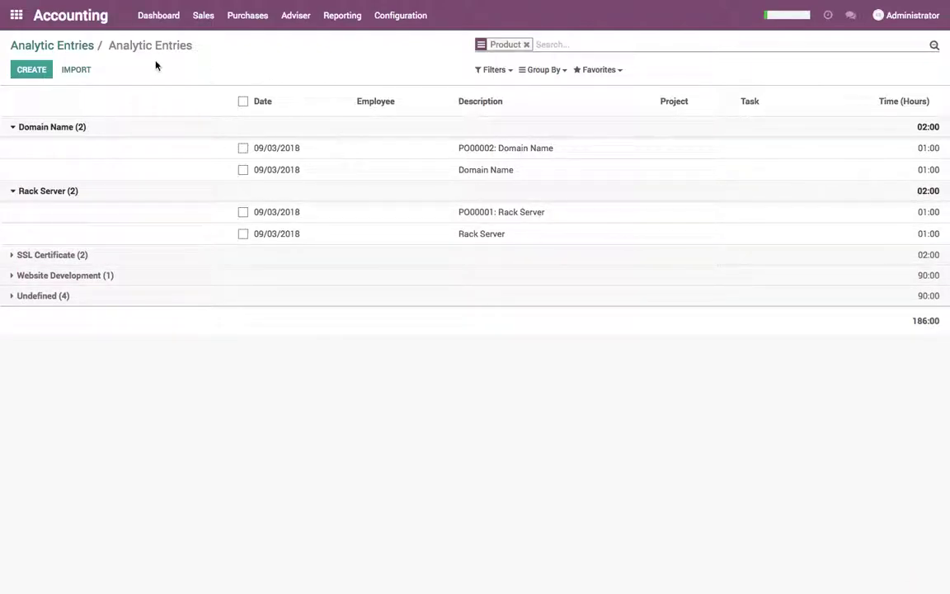
# Return to the Analytic Entries report and break down the SO001 - Mars Trading Company row by Product
pyautogui.click(84, 50)
pyautogui.click(215, 158)
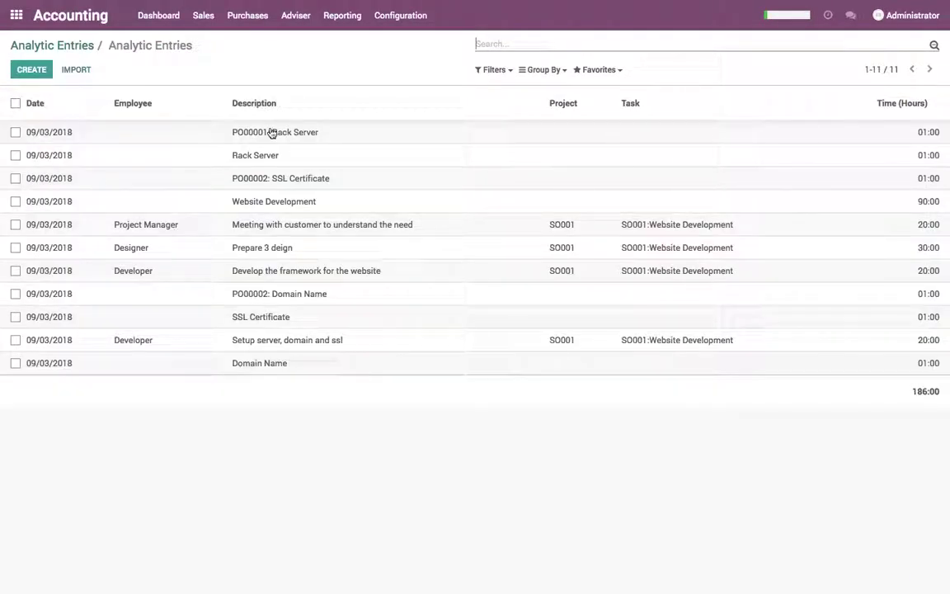
pyautogui.click(84, 47)
pyautogui.click(39, 158)
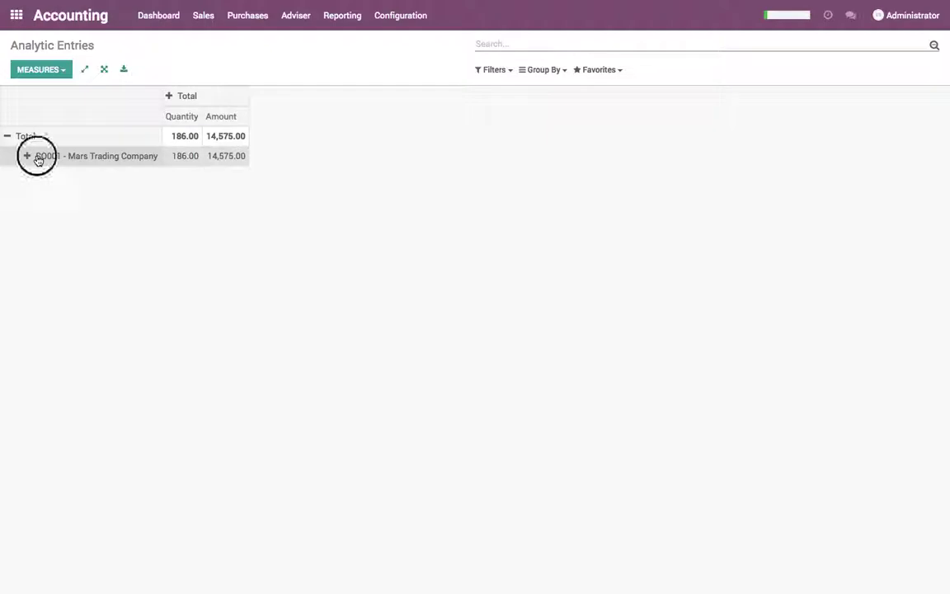
pyautogui.click(37, 158)
pyautogui.click(99, 442)
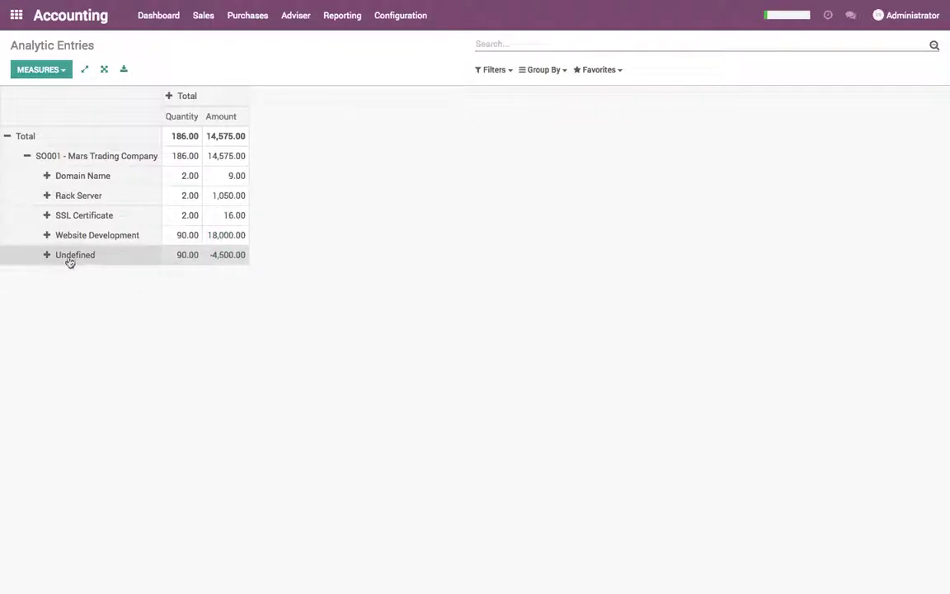
# List the entries behind the Undefined product's amount, group them by Employee, and expand the Designer, Developer and Project Manager groups
pyautogui.click(228, 255)
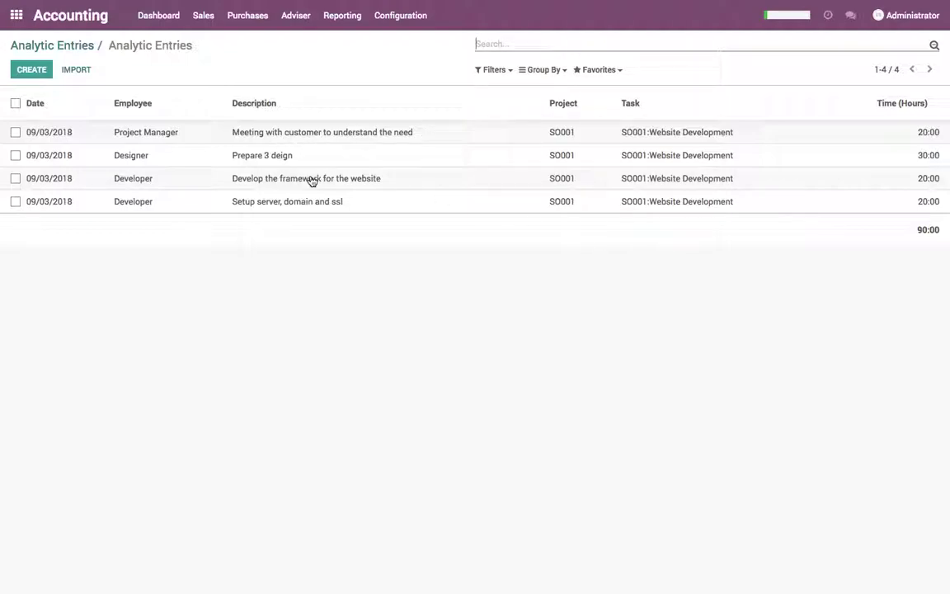
pyautogui.click(540, 73)
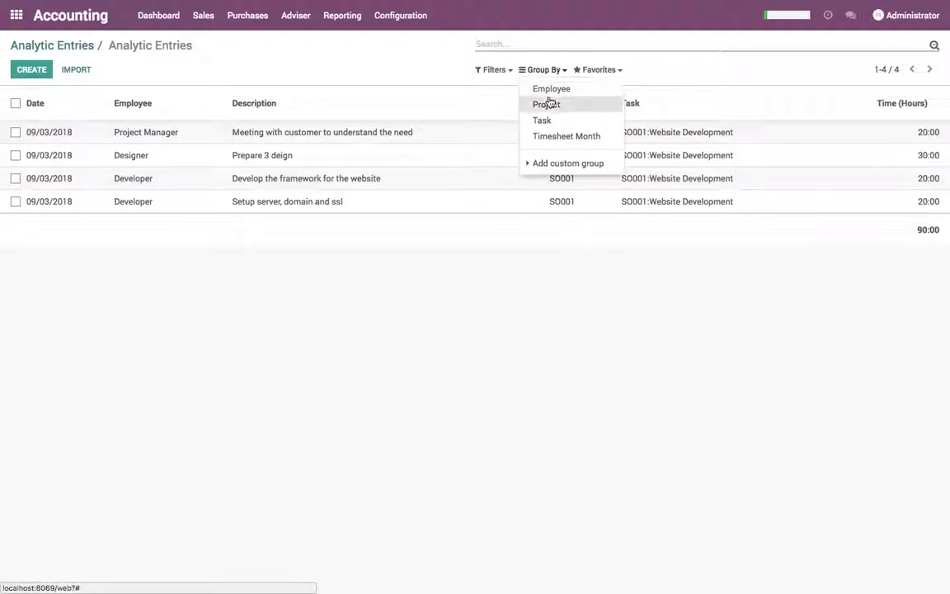
pyautogui.click(545, 87)
pyautogui.click(63, 129)
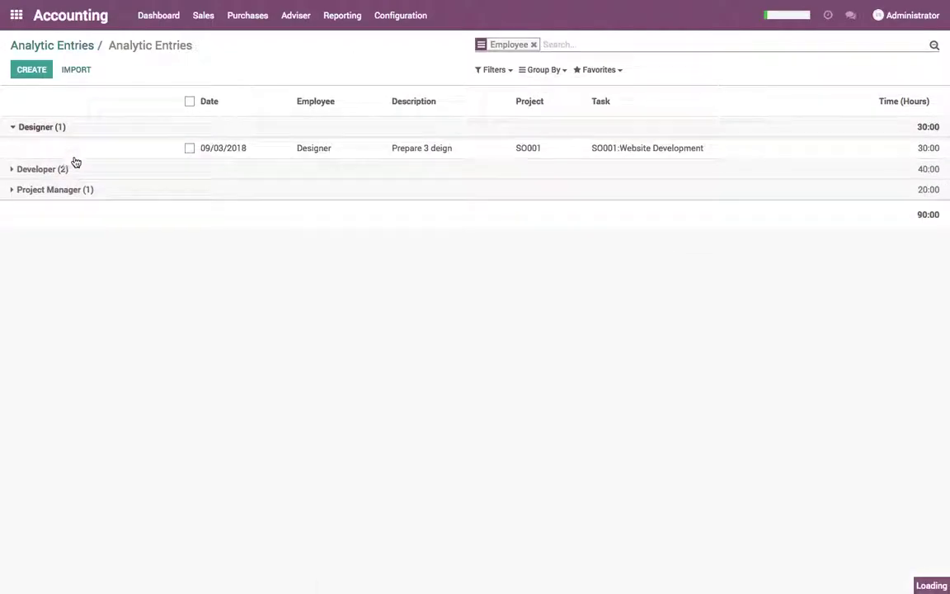
pyautogui.click(74, 167)
pyautogui.click(91, 234)
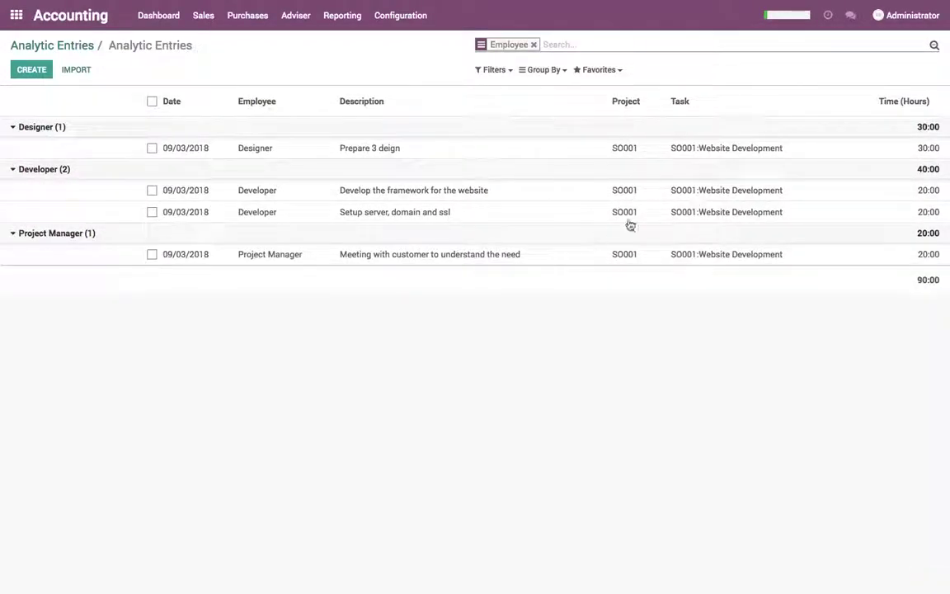
# Return to the report, break down the Undefined row by Employee, and briefly expand the Website Development row
pyautogui.click(80, 48)
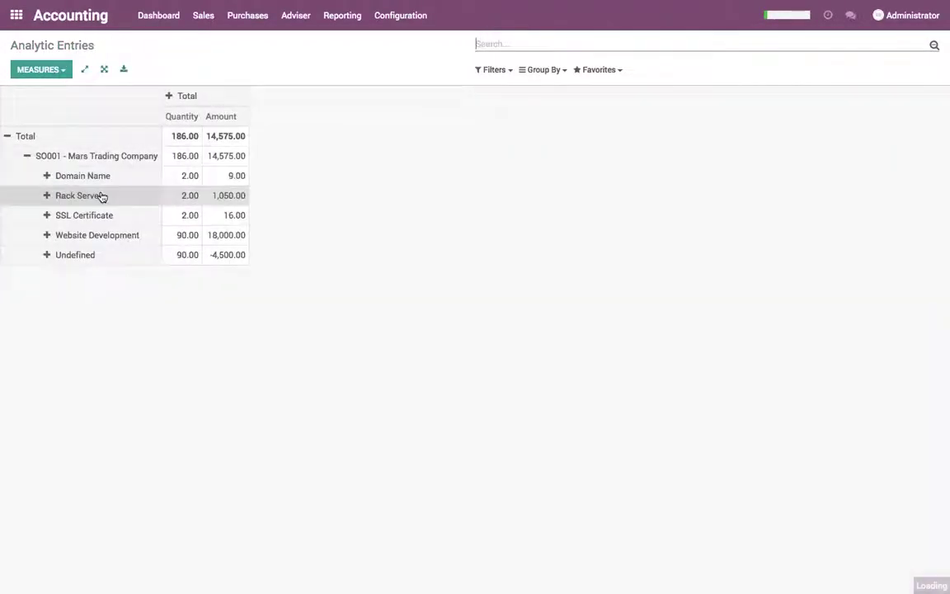
pyautogui.click(82, 256)
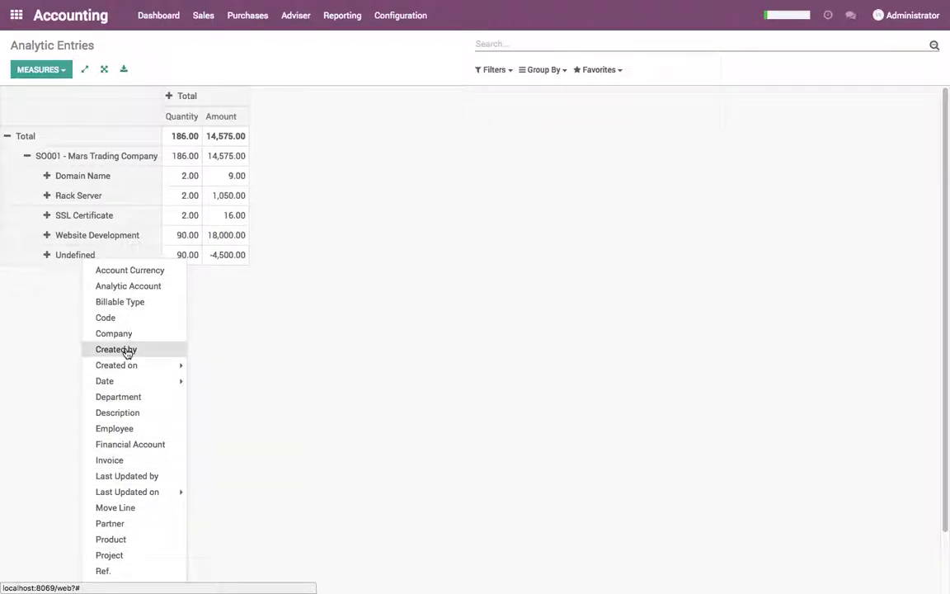
pyautogui.click(132, 429)
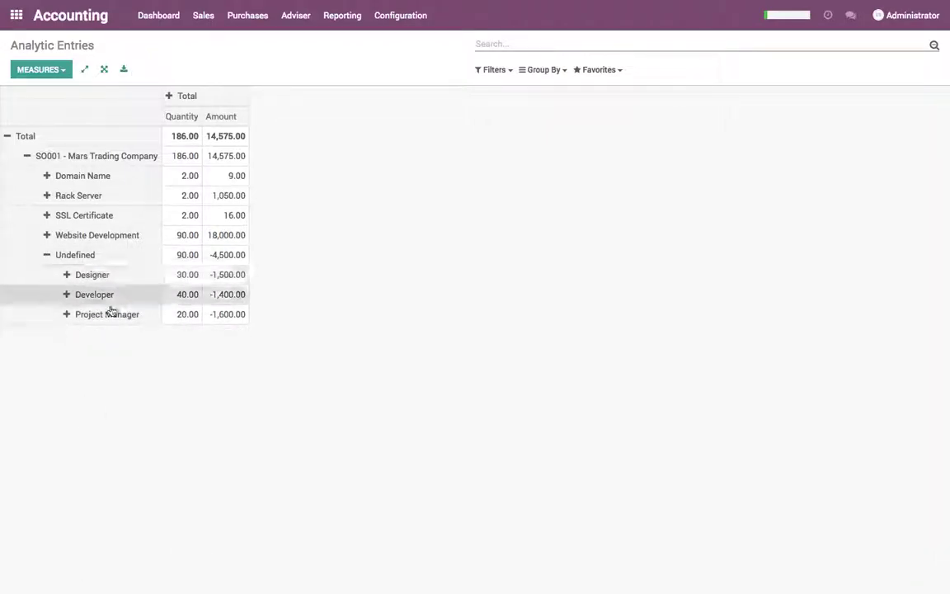
pyautogui.click(93, 235)
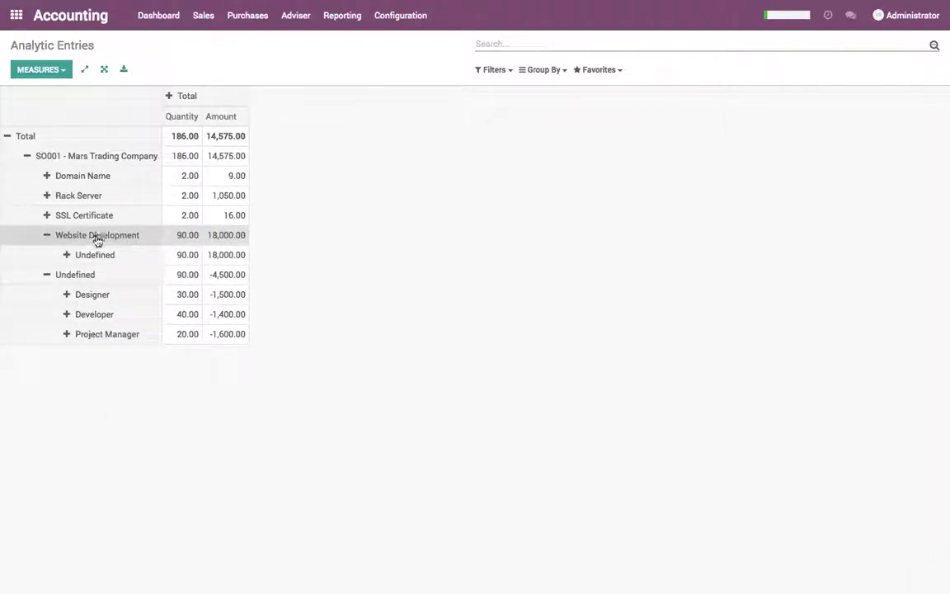
pyautogui.click(96, 238)
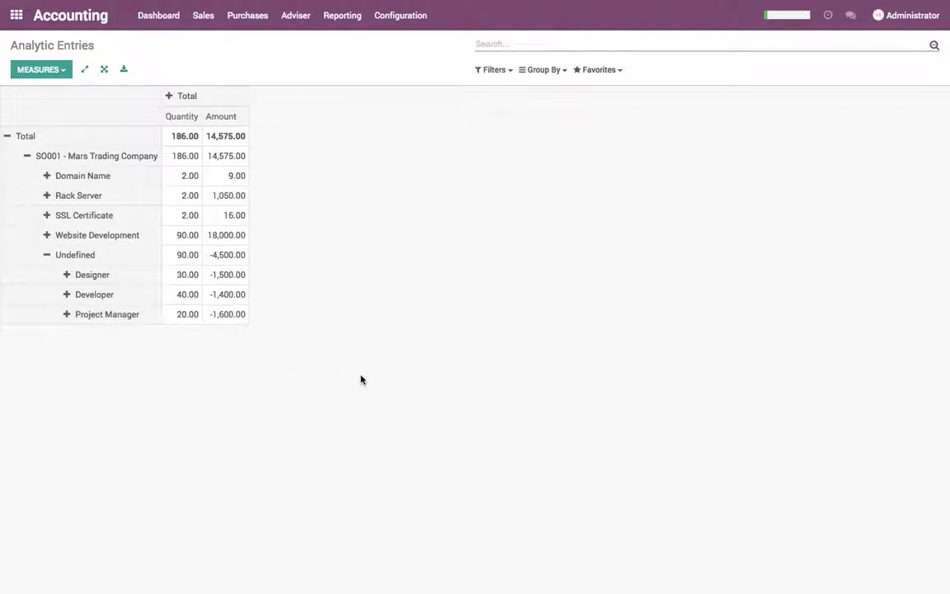
# Switch to the Project app and open the timesheets of the SO001:Website Development task for editing
pyautogui.click(18, 19)
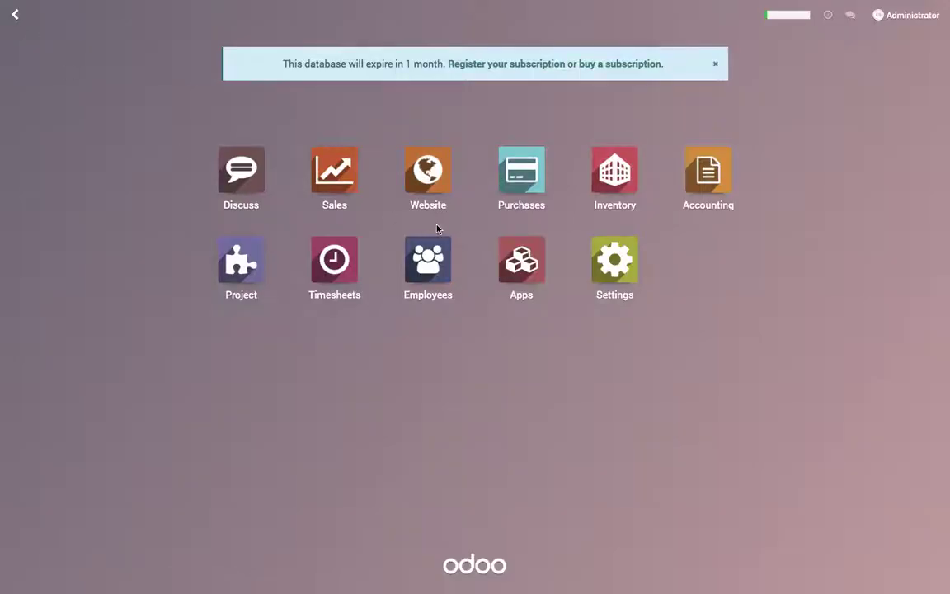
pyautogui.click(251, 272)
pyautogui.click(106, 157)
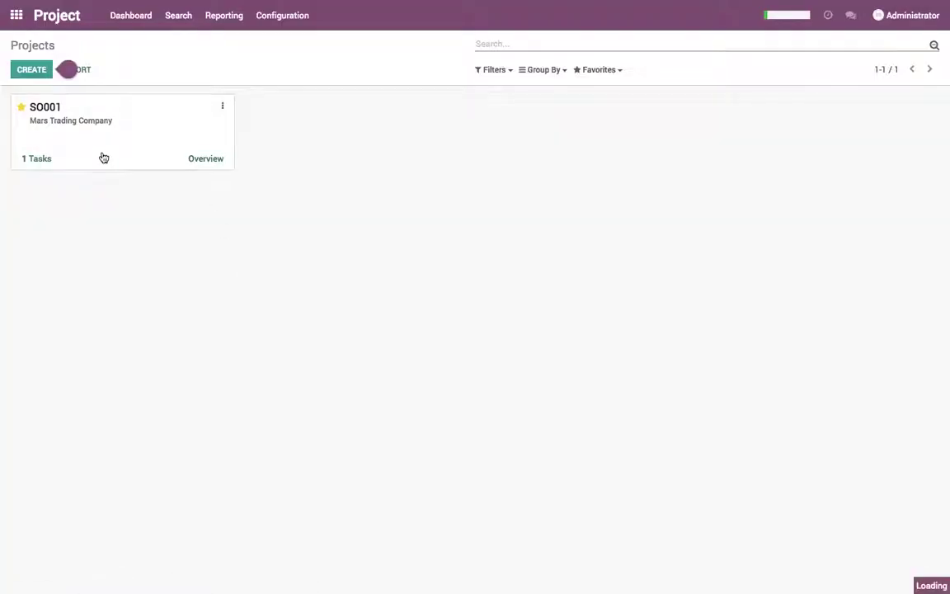
pyautogui.click(79, 163)
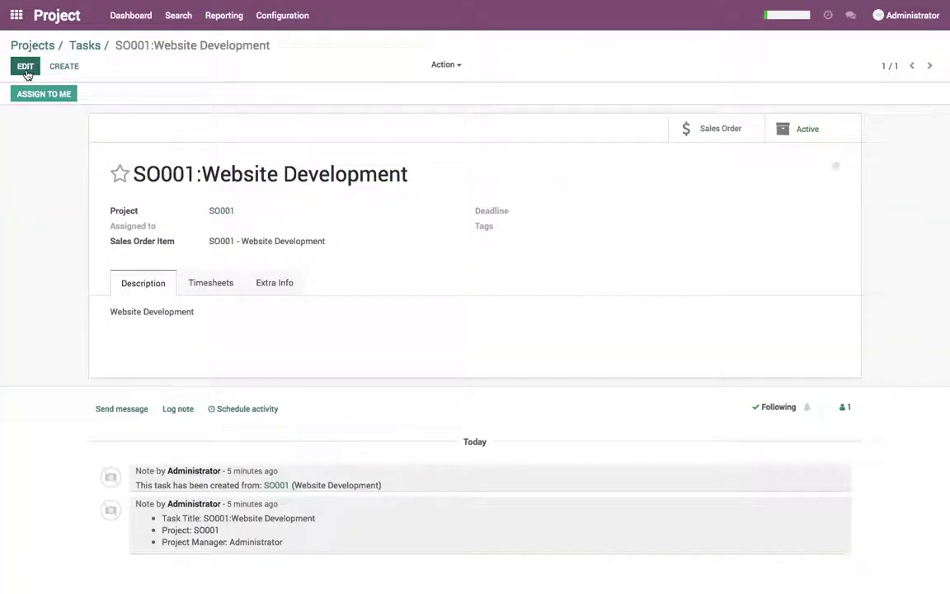
pyautogui.click(24, 69)
pyautogui.click(205, 292)
# Add a timesheet line to the SO001:Website Development task with Developer as the employee
pyautogui.click(131, 452)
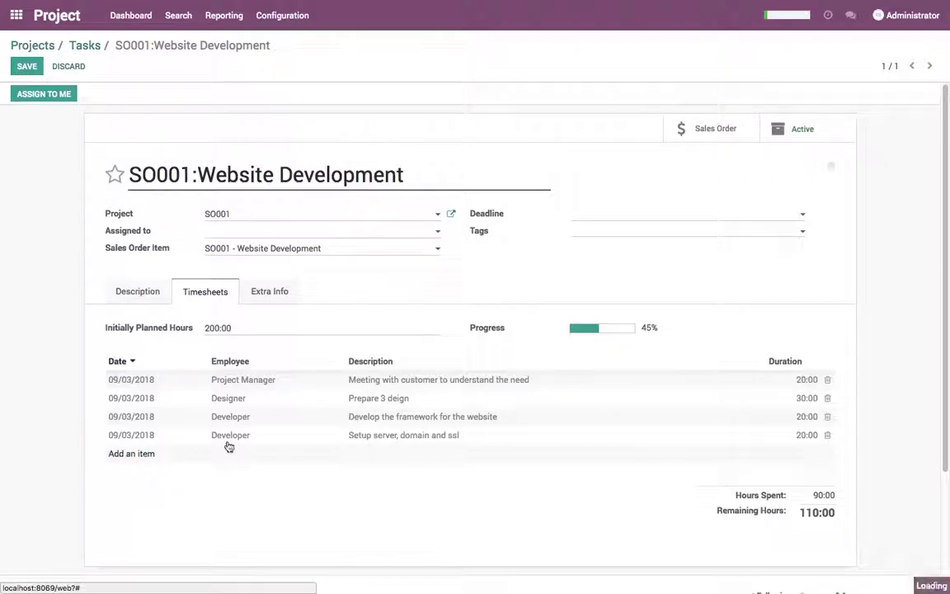
pyautogui.press('Tab')
pyautogui.write('Pr')
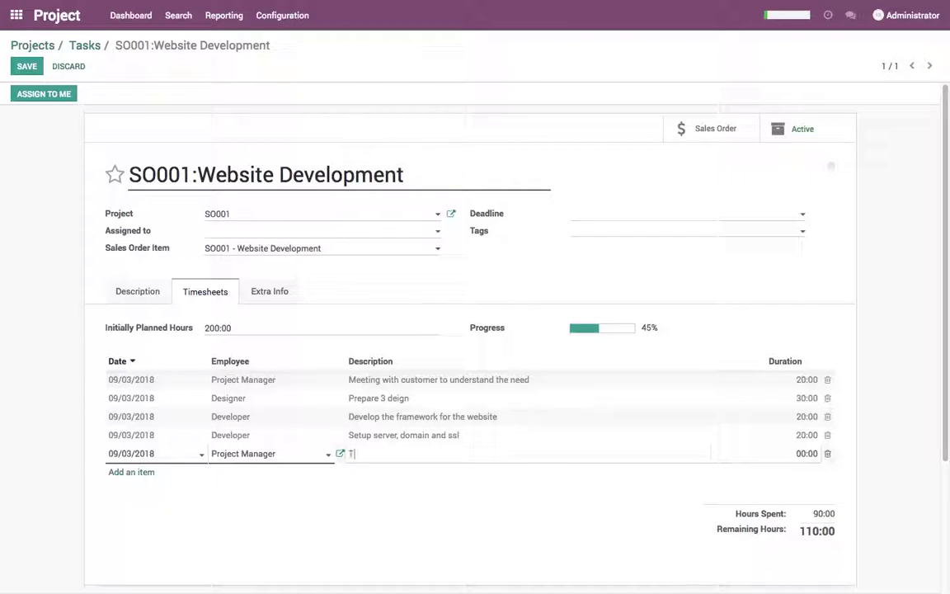
pyautogui.tripleClick(224, 453)
pyautogui.write('De')
pyautogui.press('Return')
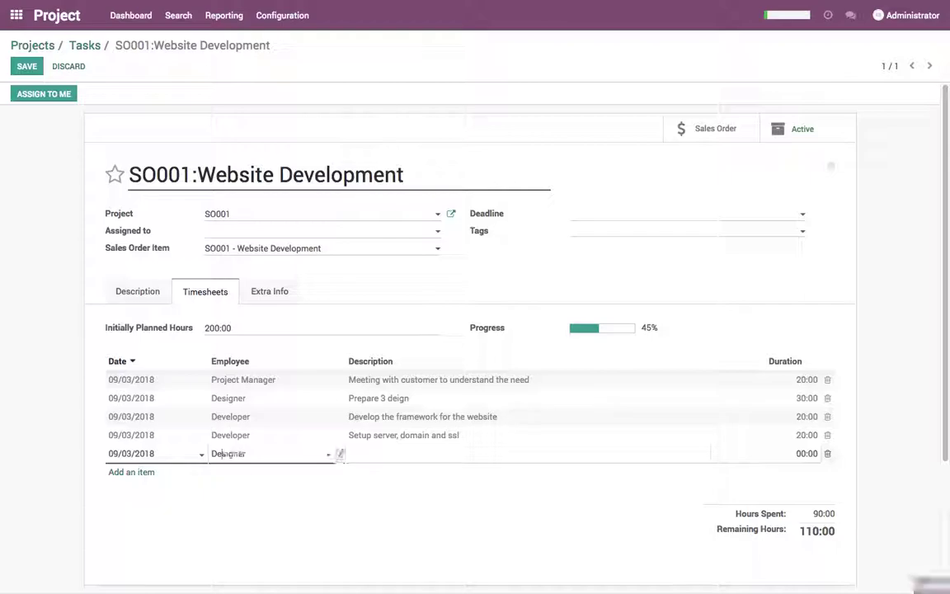
pyautogui.tripleClick(224, 453)
pyautogui.write('De')
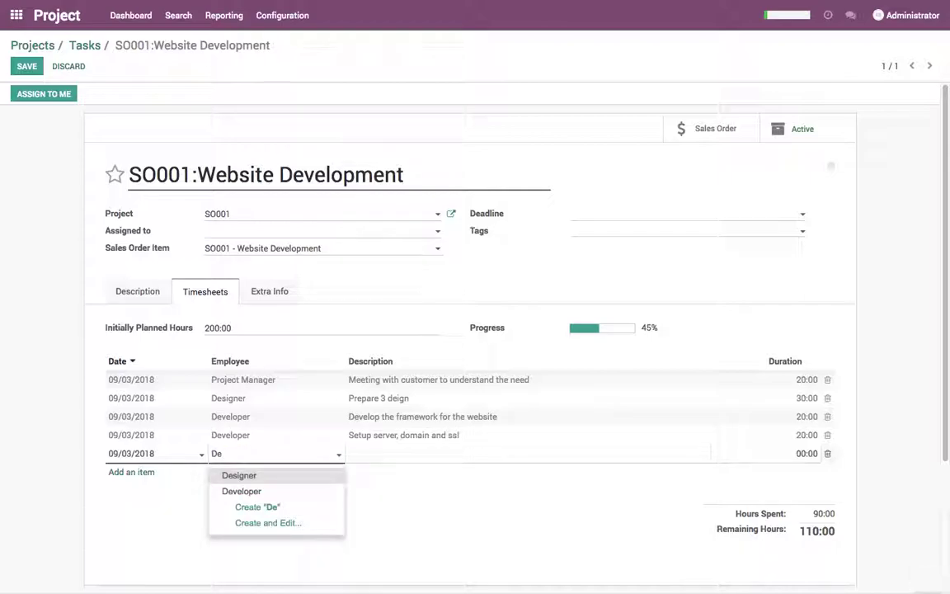
pyautogui.press('Down')
pyautogui.press('Return')
pyautogui.press('Tab')
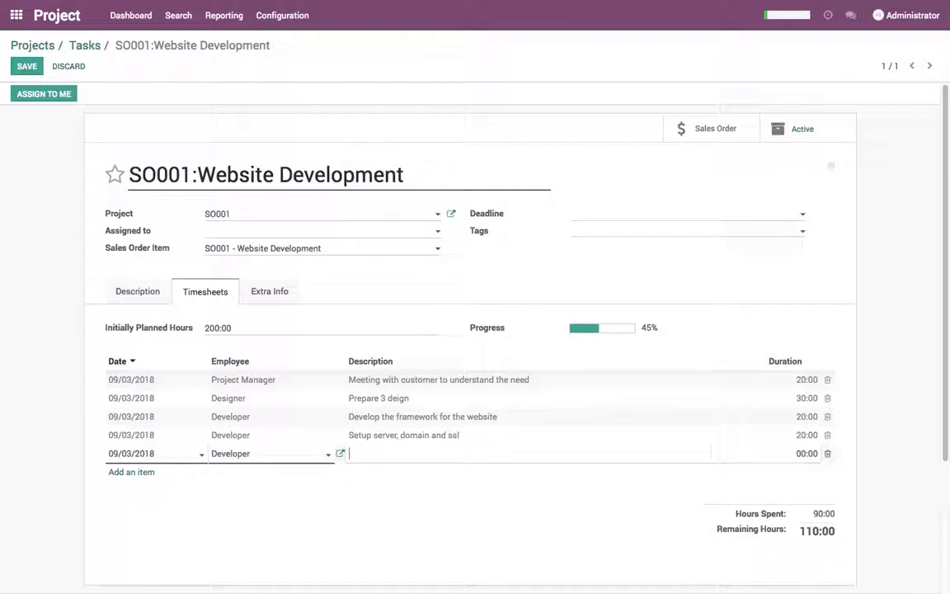
# Describe the new Developer line as "Deploy the website on server" and set its duration to 30 hours
pyautogui.hotkey('ctrl', 'a')
pyautogui.press('BackSpace')
pyautogui.write('Deploy the website on server')
pyautogui.press('Tab')
pyautogui.write('30')
# Add a 20-hour timesheet line for the Project Manager described as "Test the website"
pyautogui.press('Return')
pyautogui.write('Pr')
pyautogui.press('Tab')
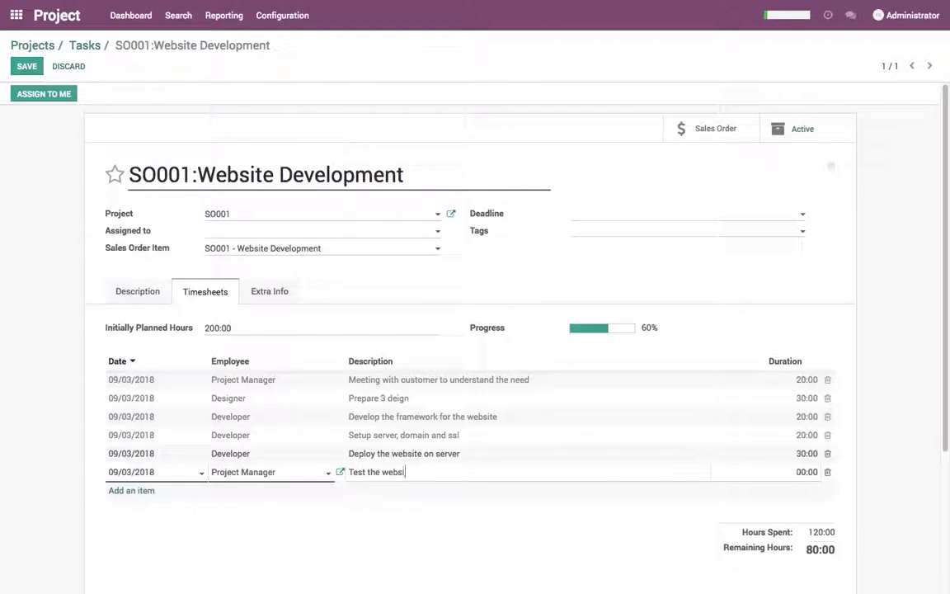
pyautogui.press('Tab')
# Add a 20-hour timesheet line for the Designer described as "Test the Design" and save the task
pyautogui.press('Return')
pyautogui.write('De')
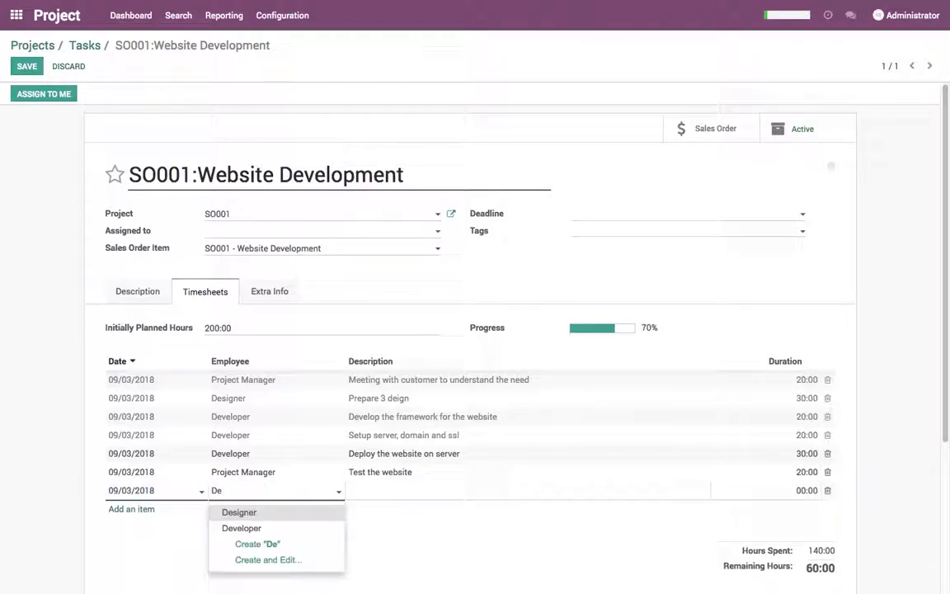
pyautogui.press('Tab')
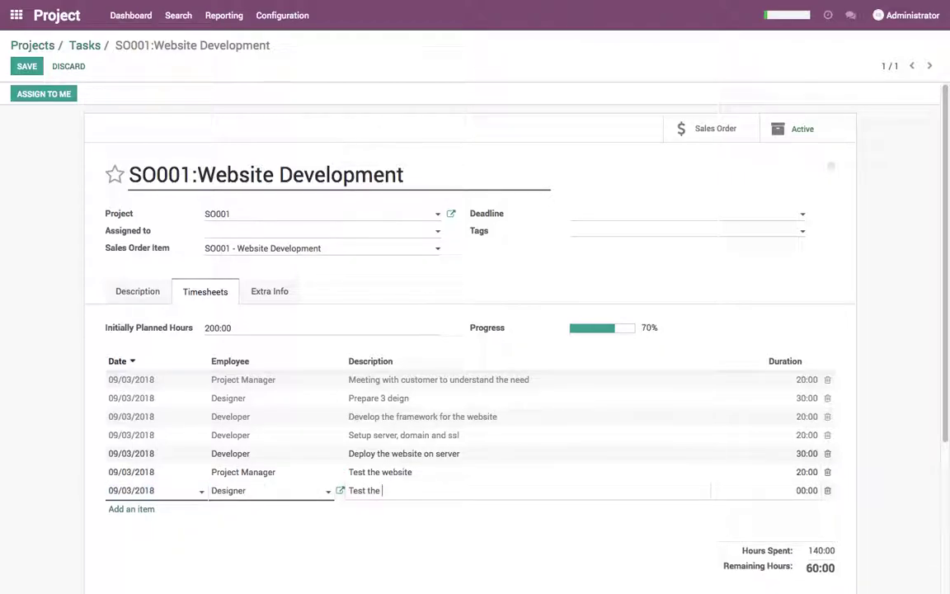
pyautogui.press('Tab')
pyautogui.hotkey('shift', 'Tab')
pyautogui.click(407, 490)
pyautogui.press('Tab')
pyautogui.click(850, 485)
pyautogui.click(25, 66)
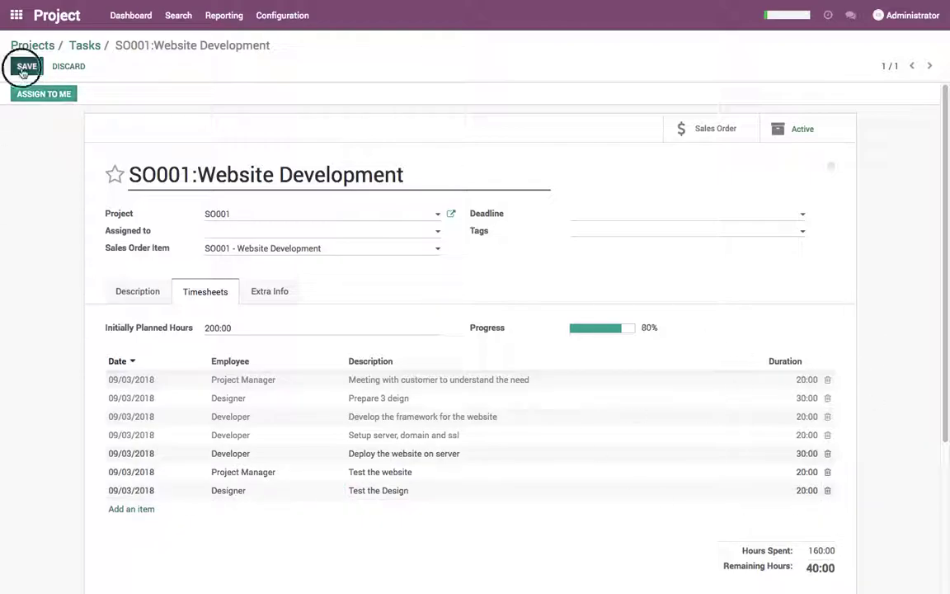
# Return to the projects and check the cost in the profitability section of the SO001 project overview
pyautogui.click(78, 46)
pyautogui.click(35, 46)
pyautogui.click(204, 159)
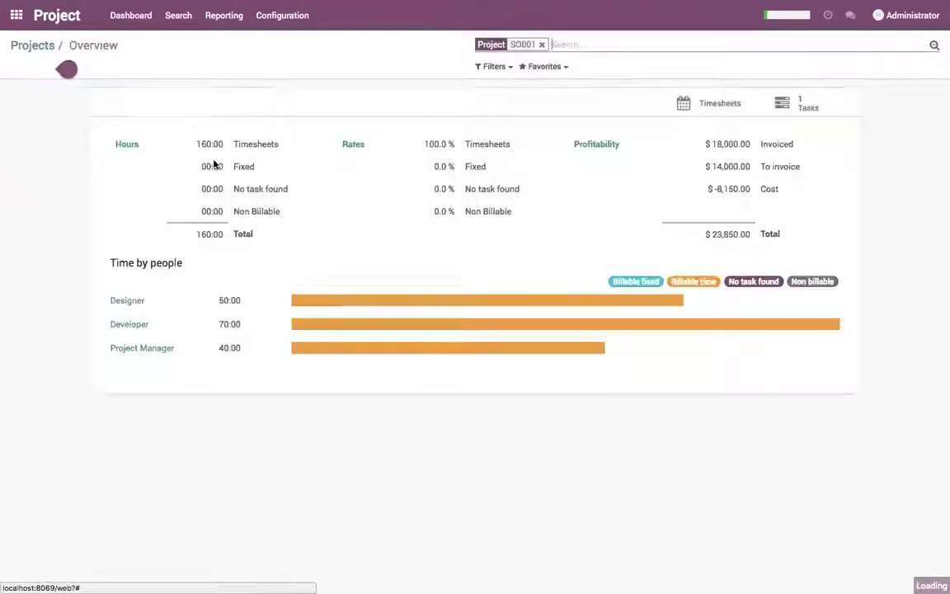
pyautogui.tripleClick(736, 188)
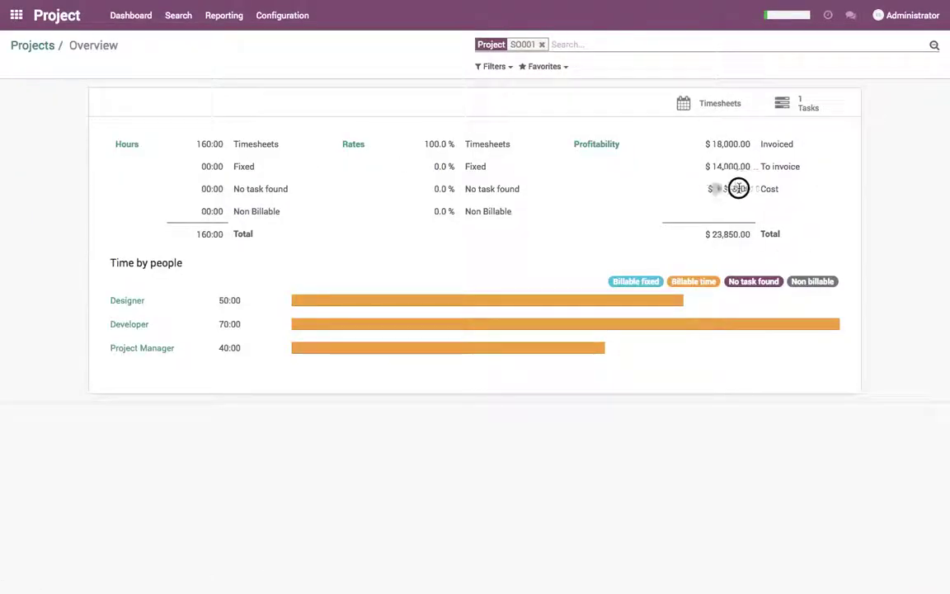
# Switch to the Sales app and create and view an invoice for order SO001 using Invoiceable lines (deduct down payments)
pyautogui.click(16, 15)
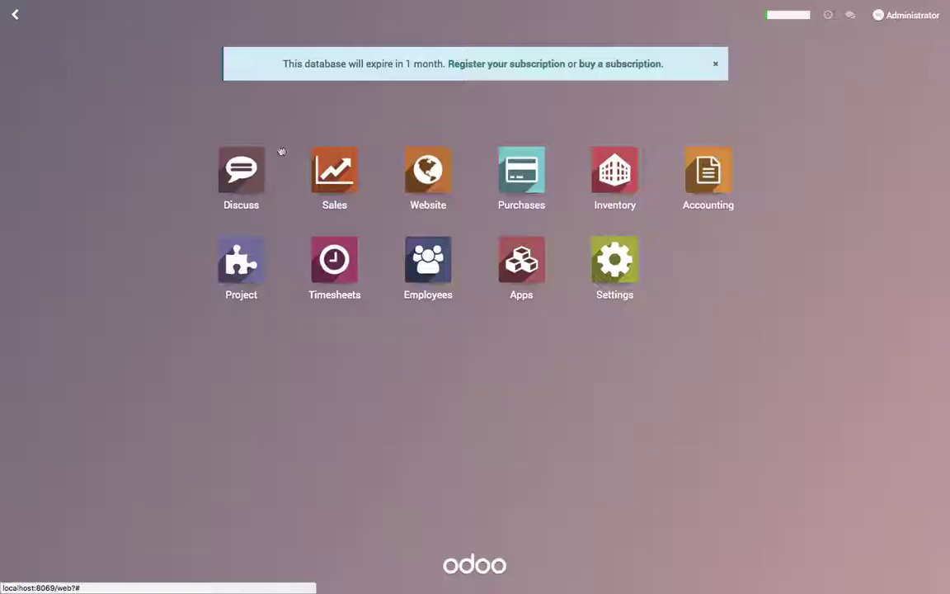
pyautogui.click(321, 175)
pyautogui.click(220, 130)
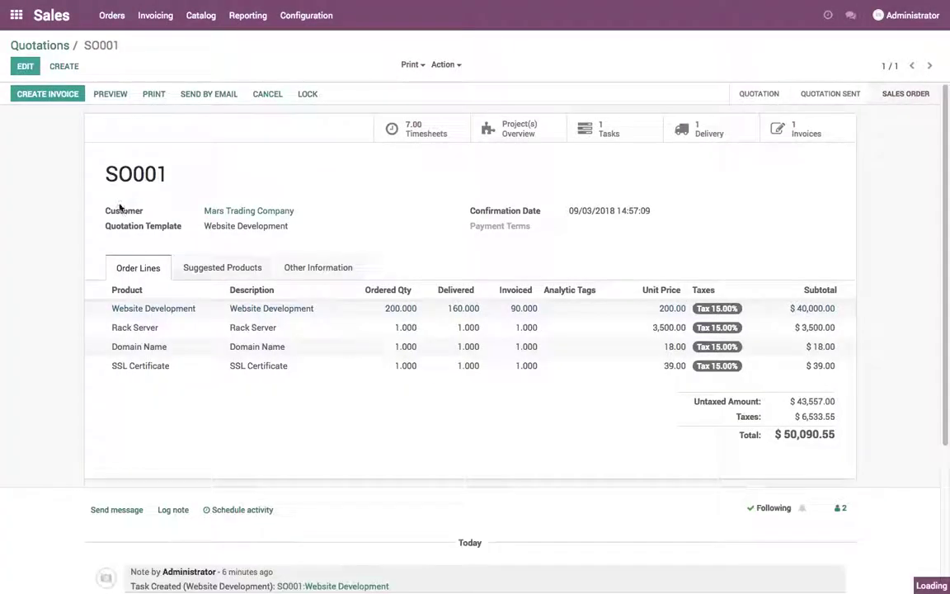
pyautogui.click(43, 91)
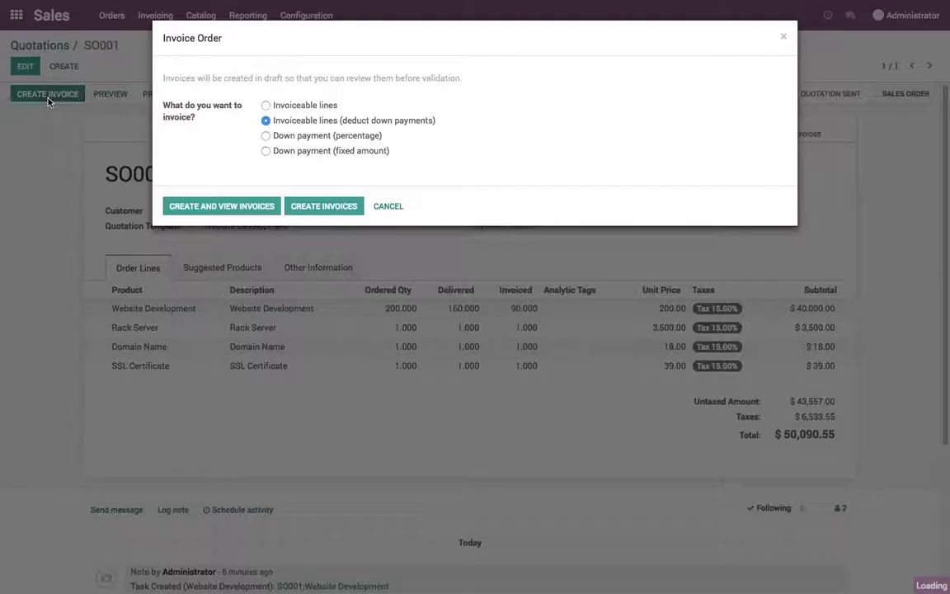
pyautogui.click(236, 210)
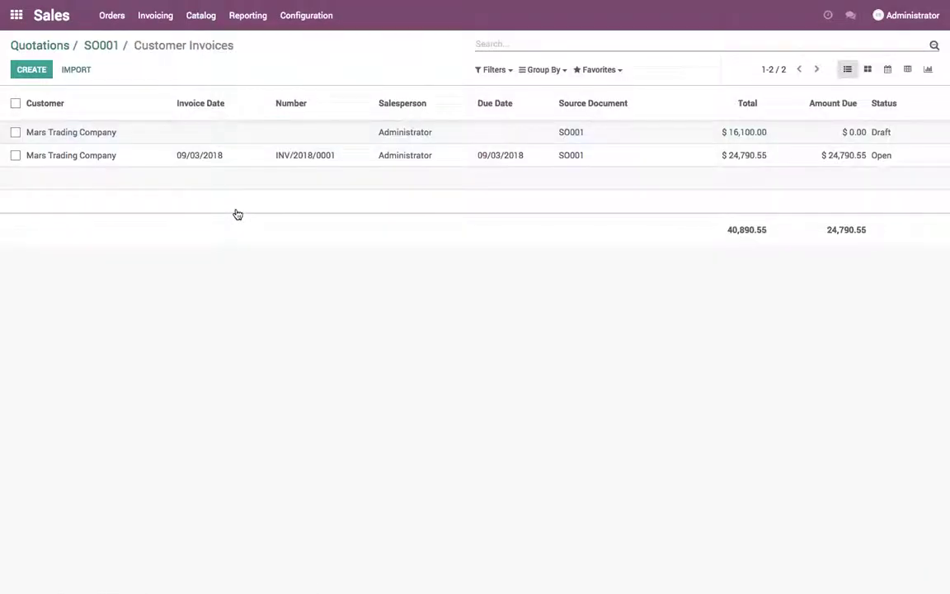
# Open the draft Mars Trading Company invoice and validate it
pyautogui.click(238, 135)
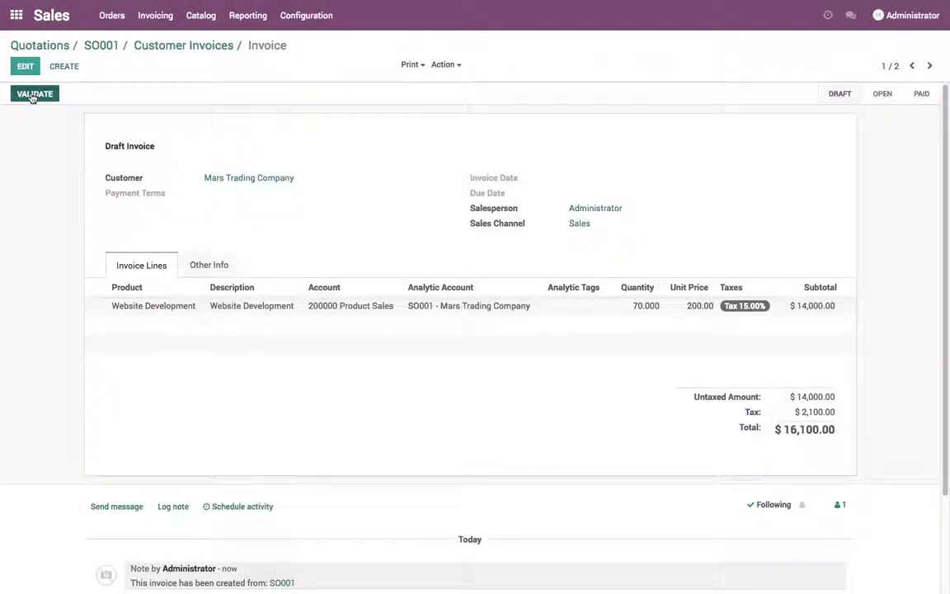
pyautogui.click(33, 95)
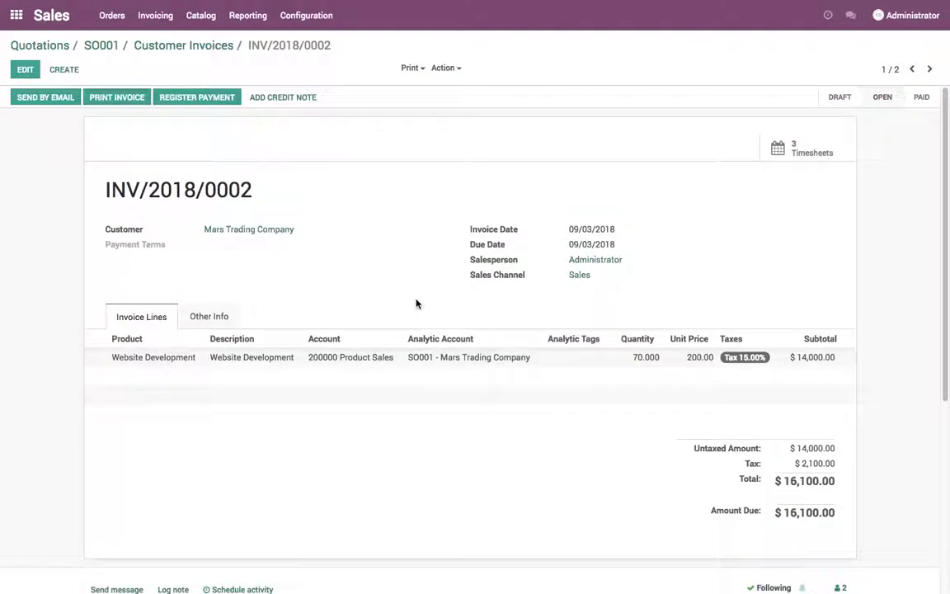
pyautogui.click(133, 45)
# Switch to the Accounting app, open the Analytic Entries report, and break down the SO001 - Mars Trading Company row by Product
pyautogui.click(17, 14)
pyautogui.click(706, 170)
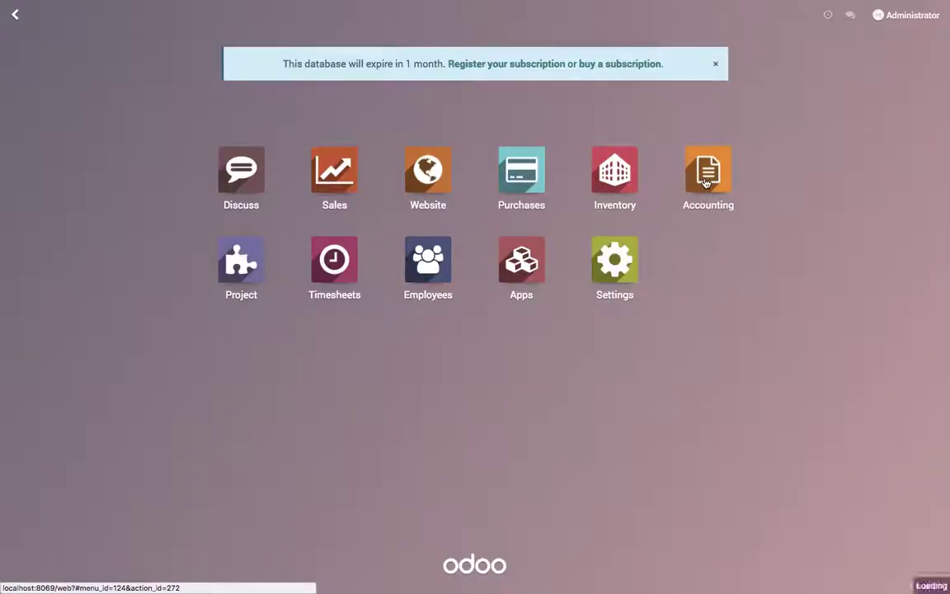
pyautogui.click(394, 17)
pyautogui.moveTo(342, 17)
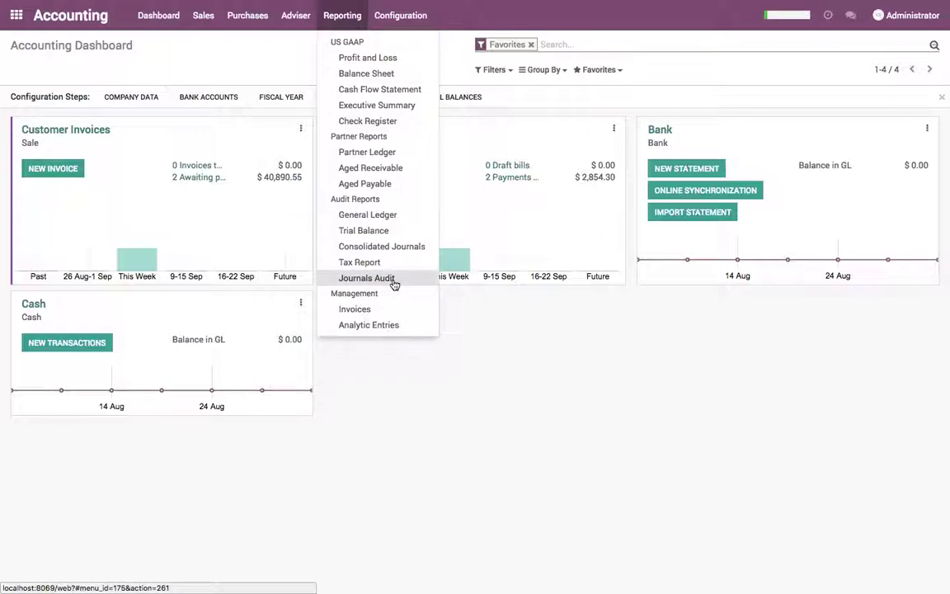
pyautogui.click(401, 324)
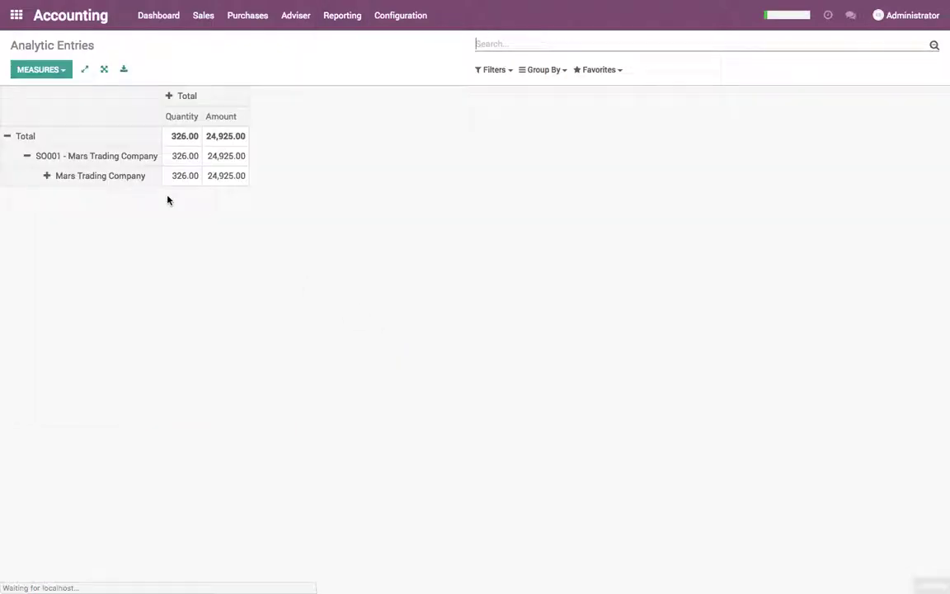
pyautogui.click(100, 156)
pyautogui.click(100, 158)
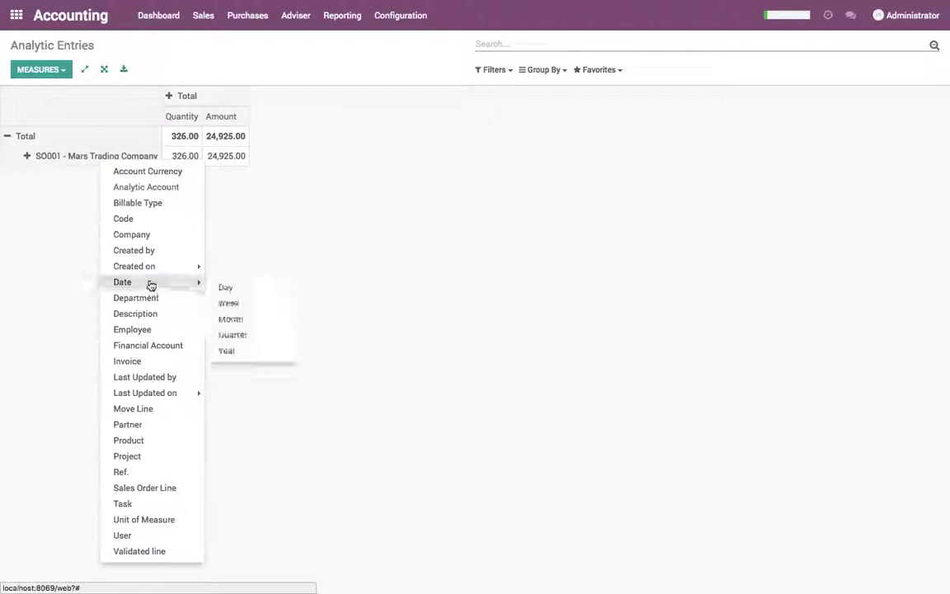
pyautogui.click(145, 438)
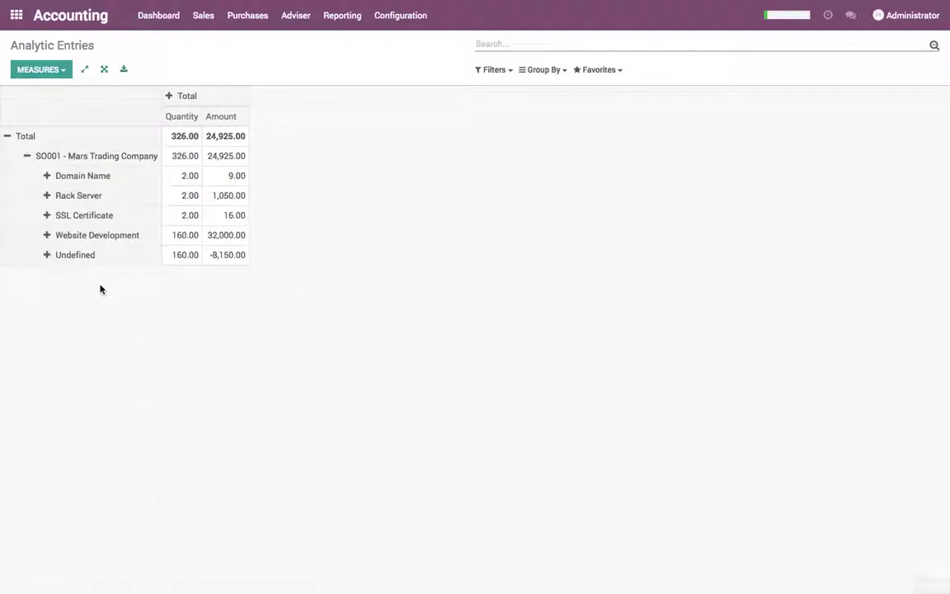
# Break down the Undefined row by Employee, collapse it again, and view the entries behind the Website Development amount
pyautogui.click(91, 258)
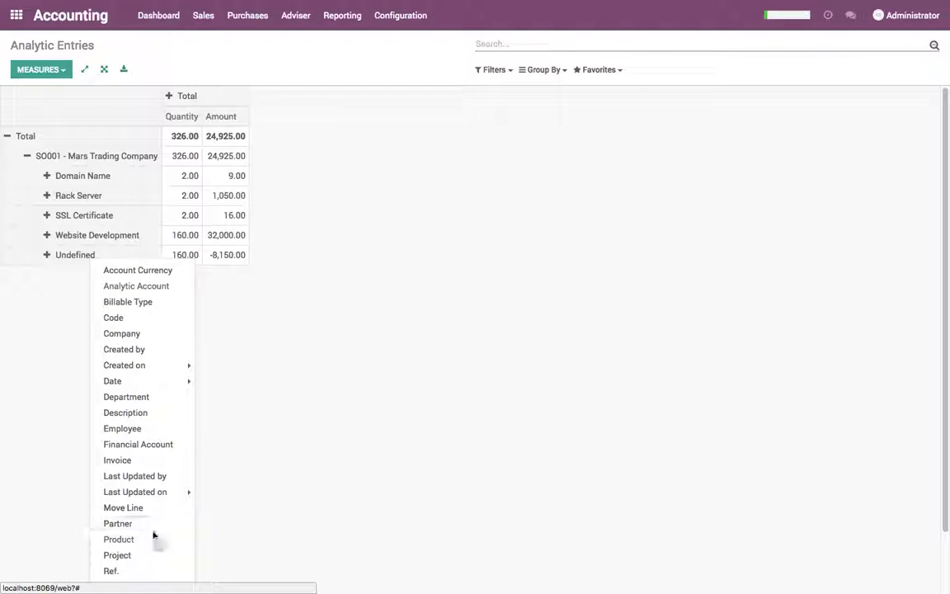
pyautogui.click(142, 430)
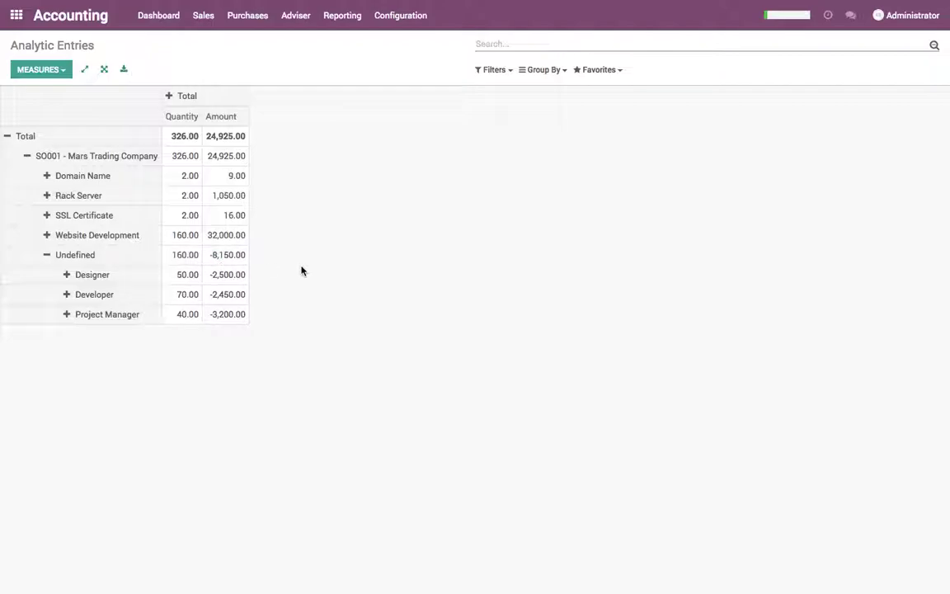
pyautogui.click(47, 256)
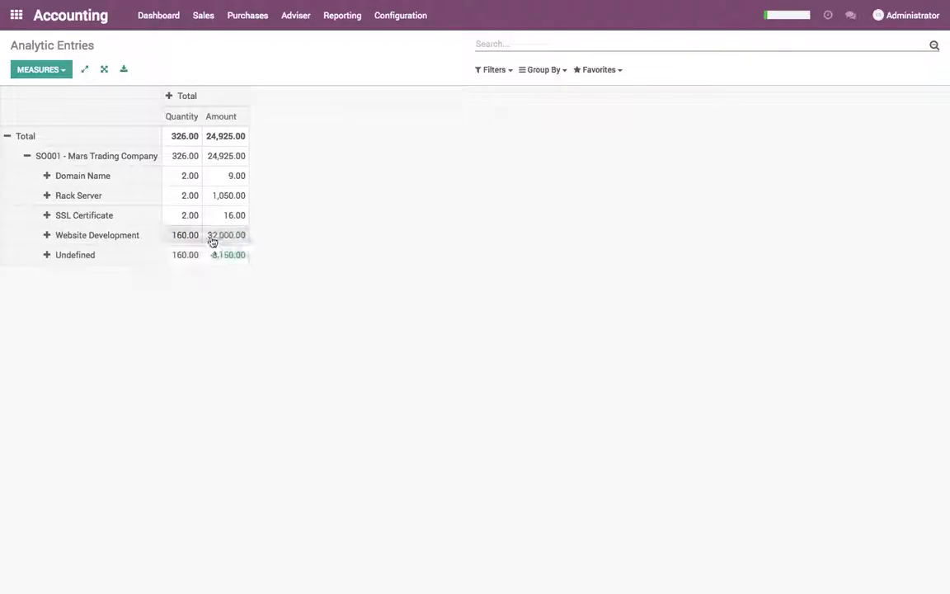
pyautogui.click(237, 240)
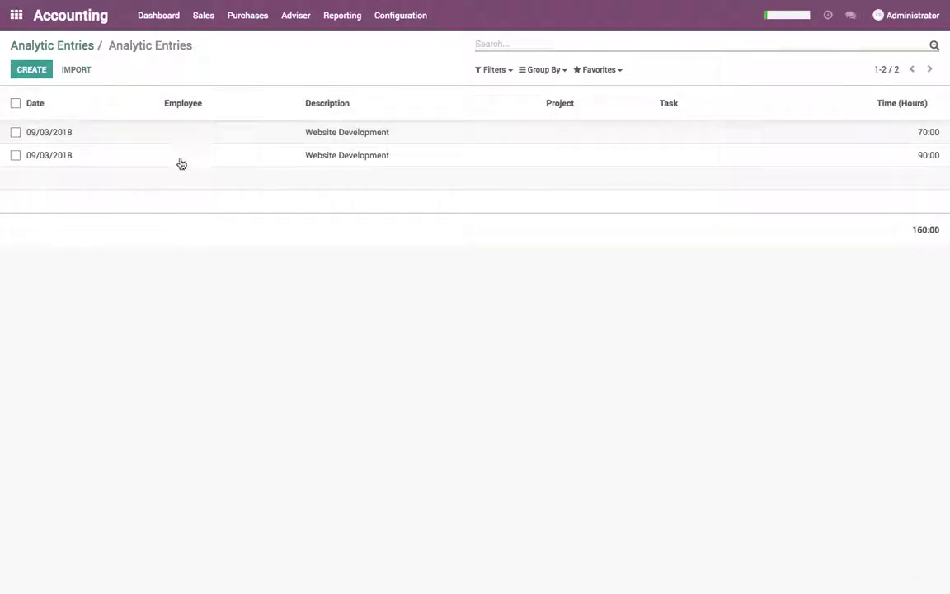
pyautogui.click(59, 46)
# Open the Analytic Entries list, group it by Analytic Account and Product, and expand the SO001 - Mars Trading Company group
pyautogui.click(303, 20)
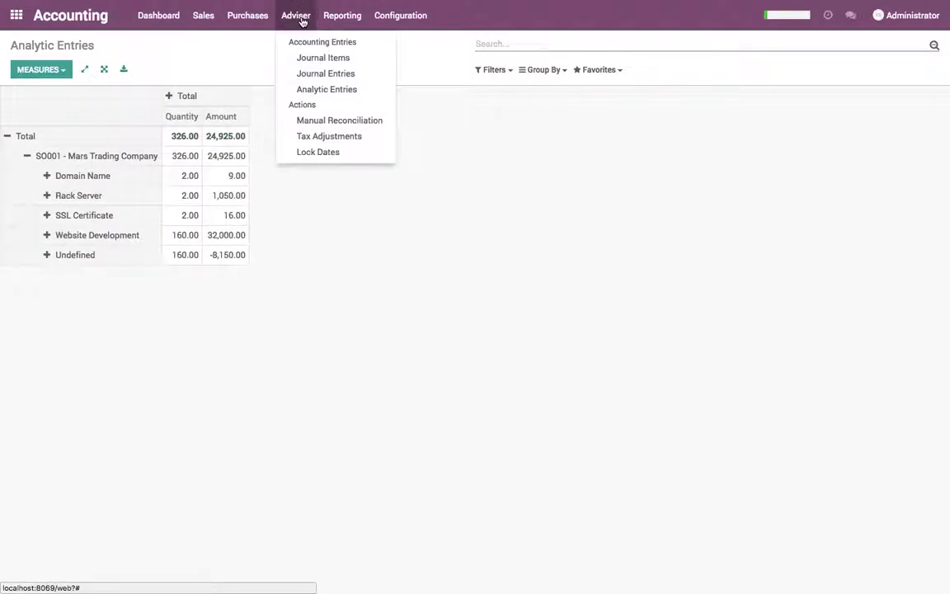
pyautogui.click(317, 89)
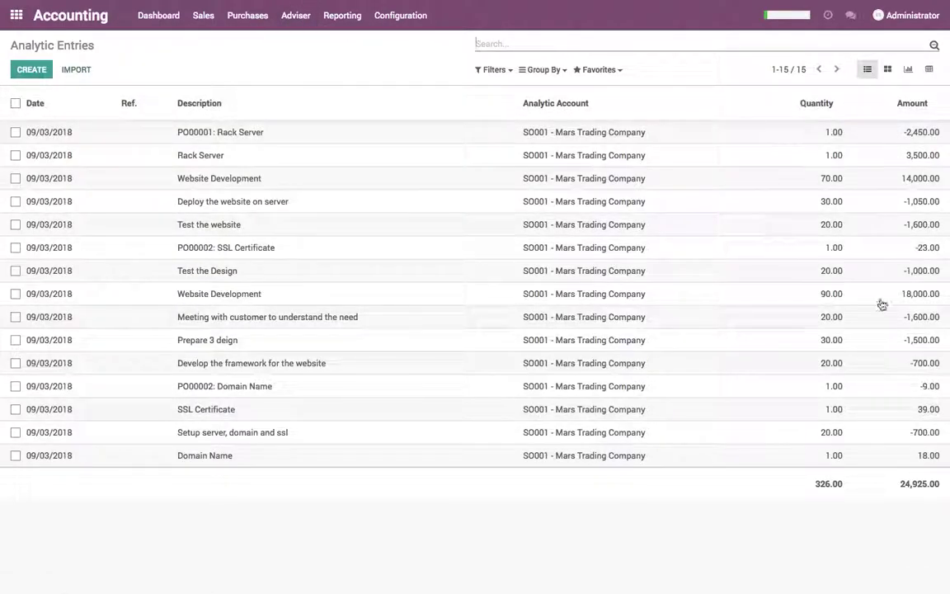
pyautogui.click(526, 70)
pyautogui.click(547, 90)
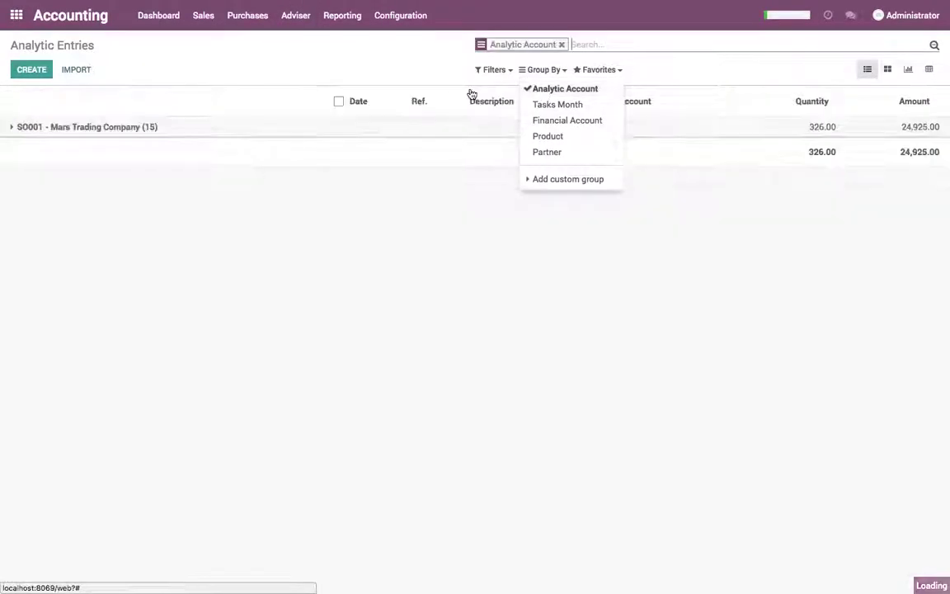
pyautogui.click(561, 136)
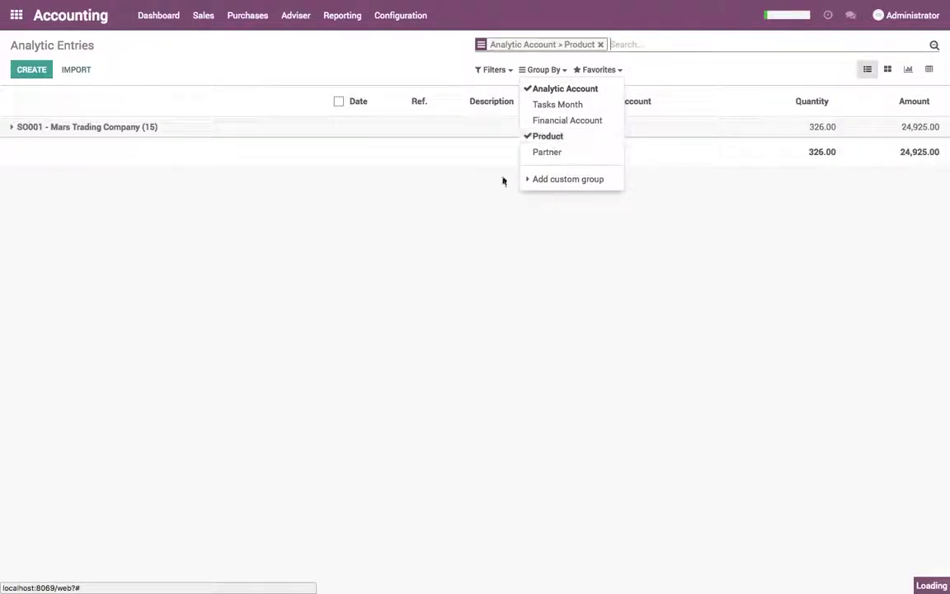
pyautogui.click(359, 214)
pyautogui.click(255, 130)
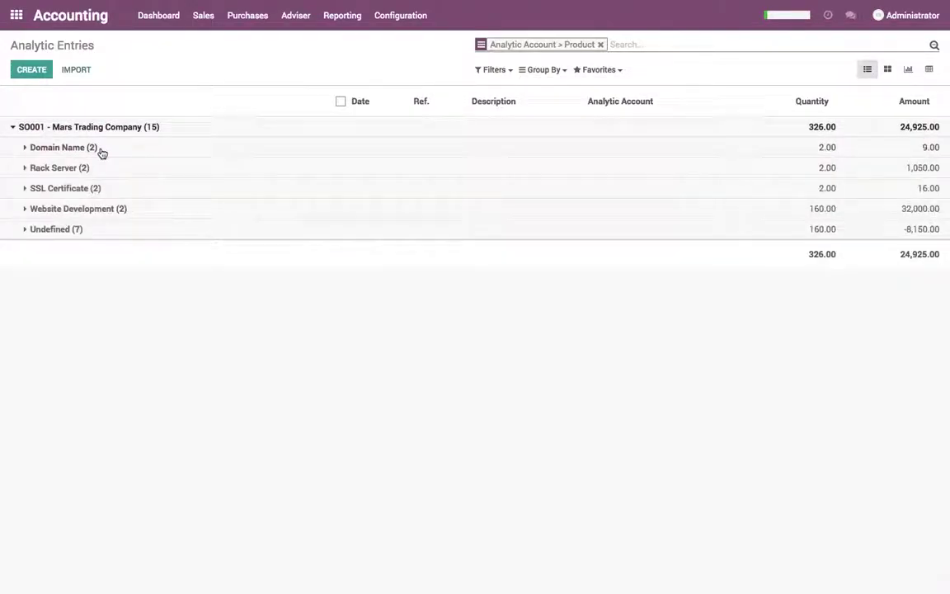